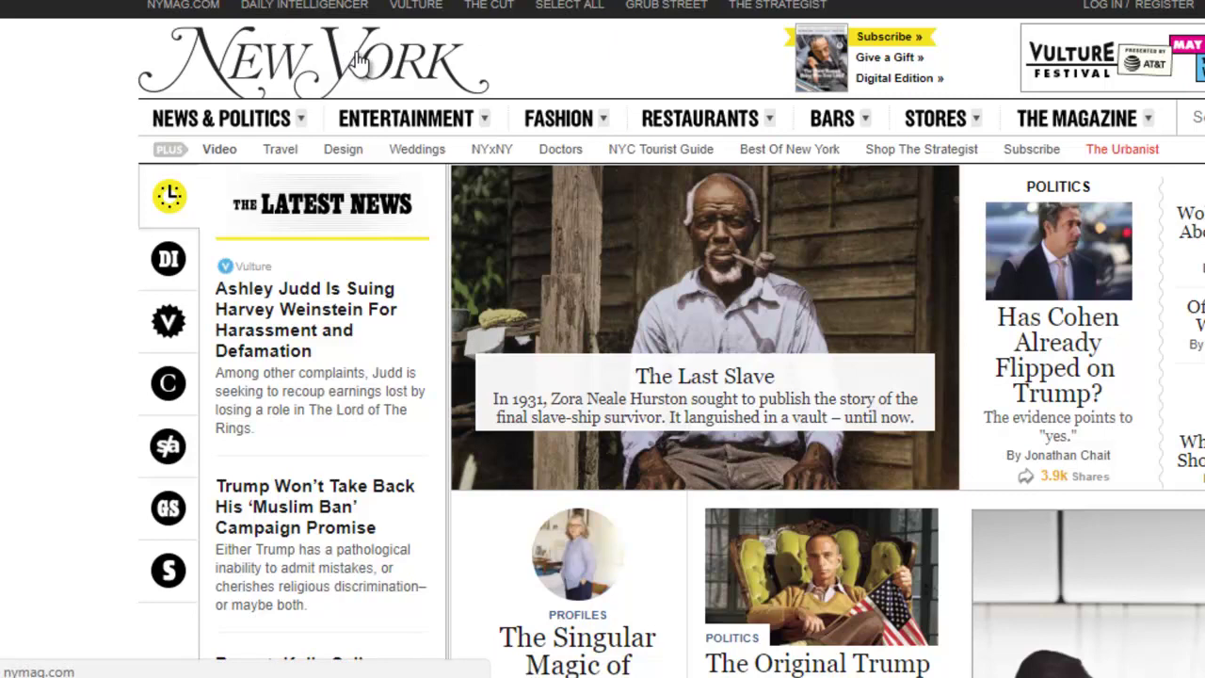
# - Open the News & Politics section of the New York magazine site, skim its articles and return to the home page
pyautogui.moveTo(250, 127)
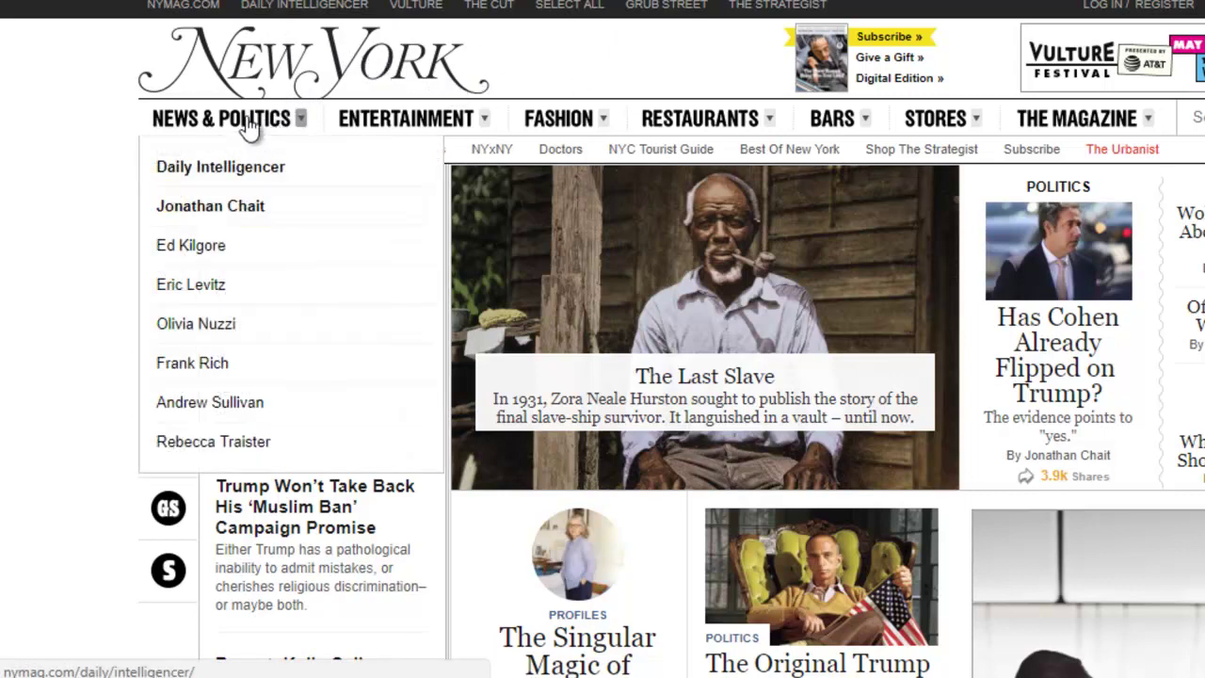
pyautogui.click(250, 128)
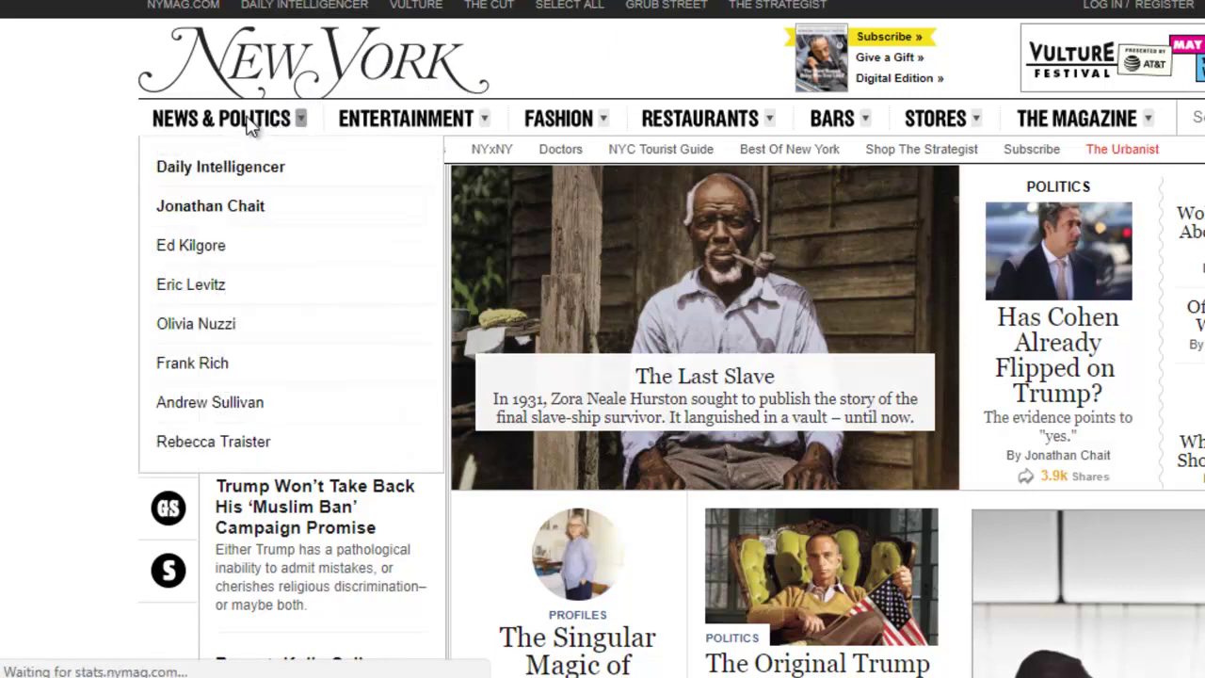
pyautogui.scroll(-3, 737, 421)
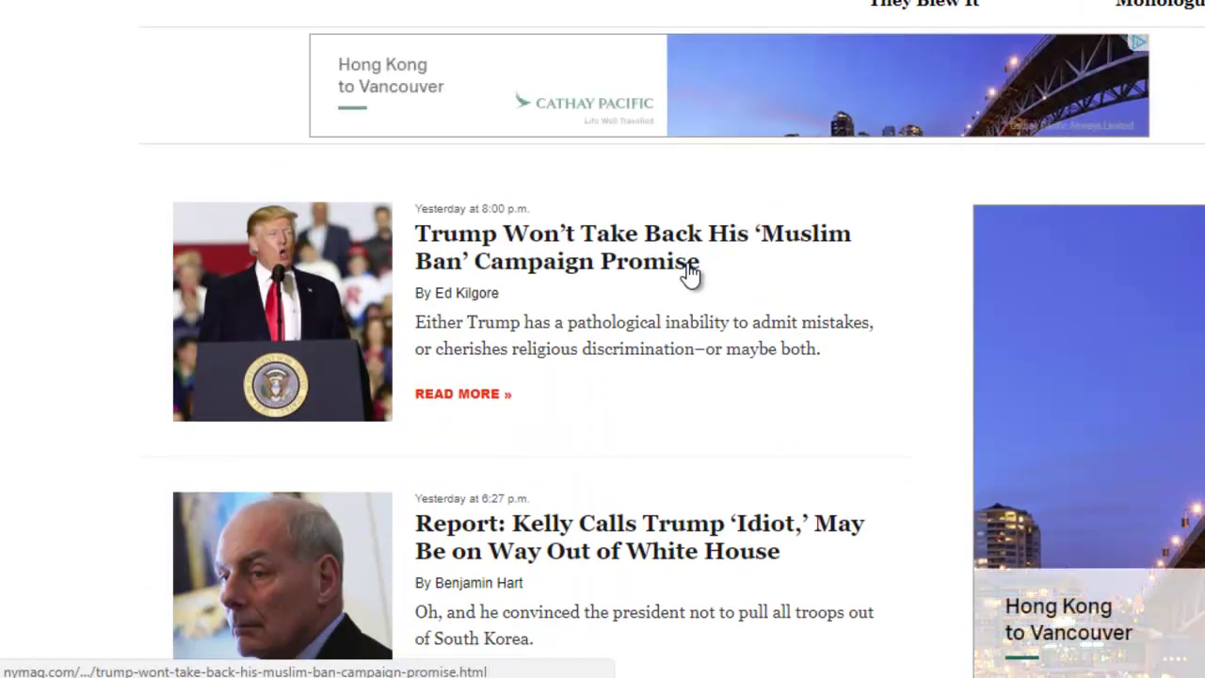
pyautogui.scroll(-4, 659, 377)
pyautogui.scroll(7, 617, 405)
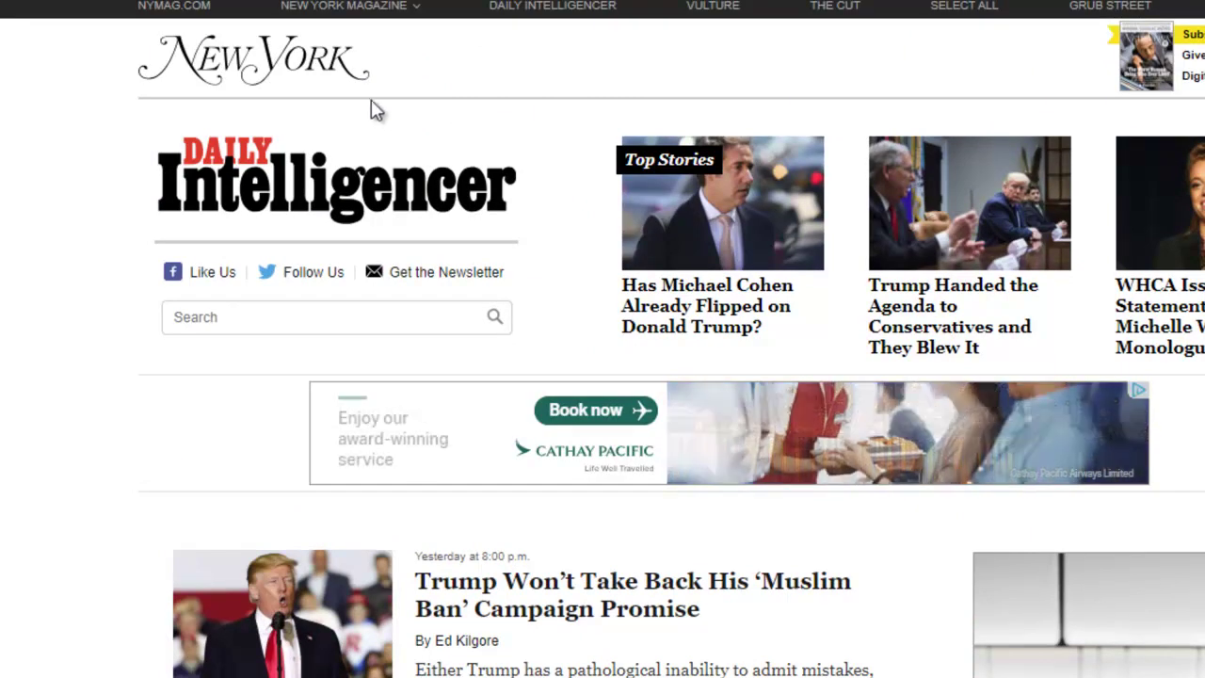
pyautogui.hotkey('alt', 'Left')
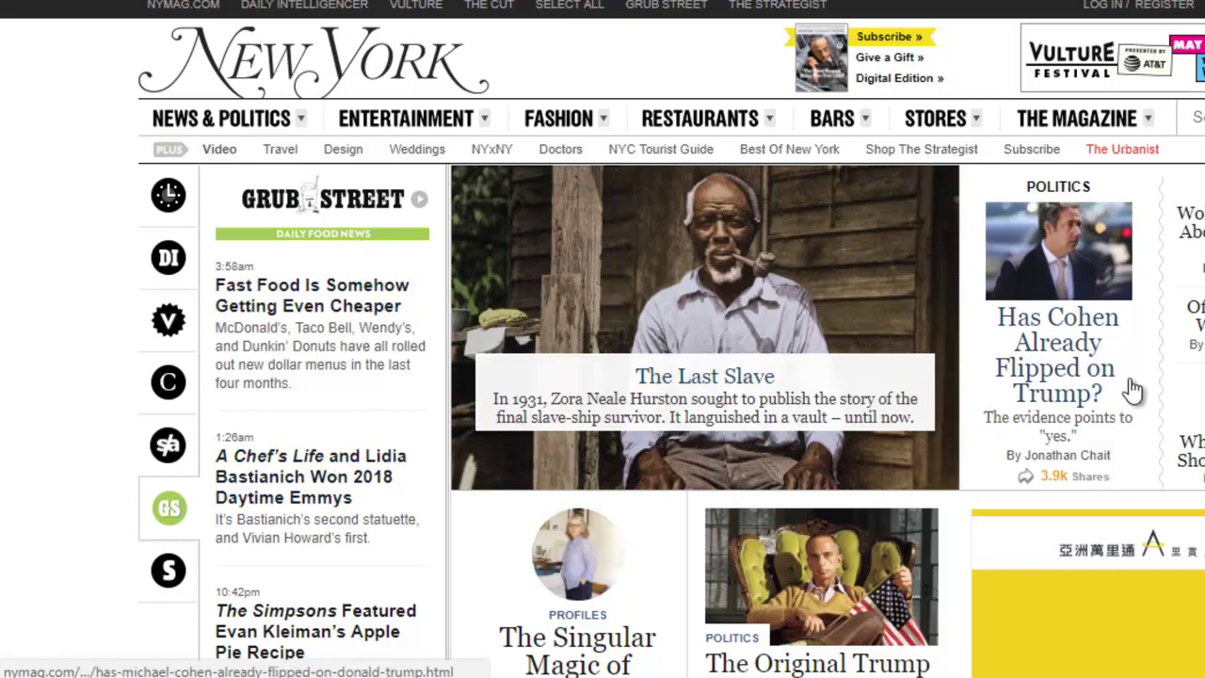
# - Look over the stories and section headings on the New York magazine home page
pyautogui.scroll(-5, 807, 500)
pyautogui.scroll(-10, 815, 503)
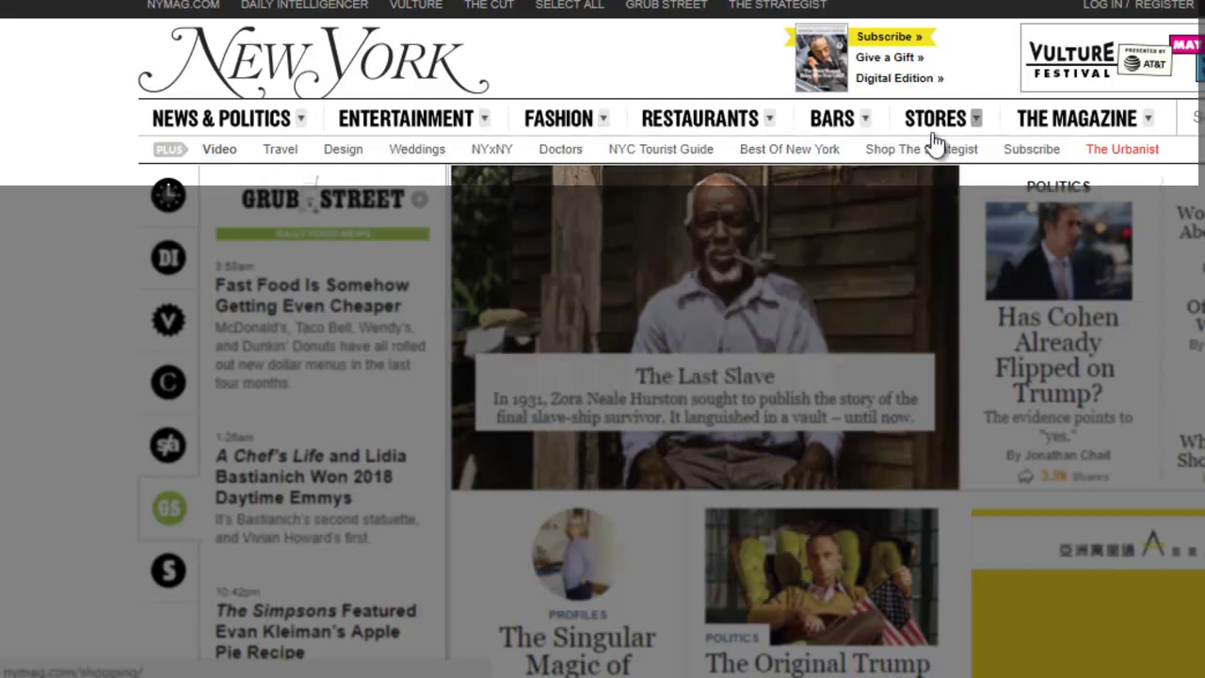
pyautogui.moveTo(1154, 118)
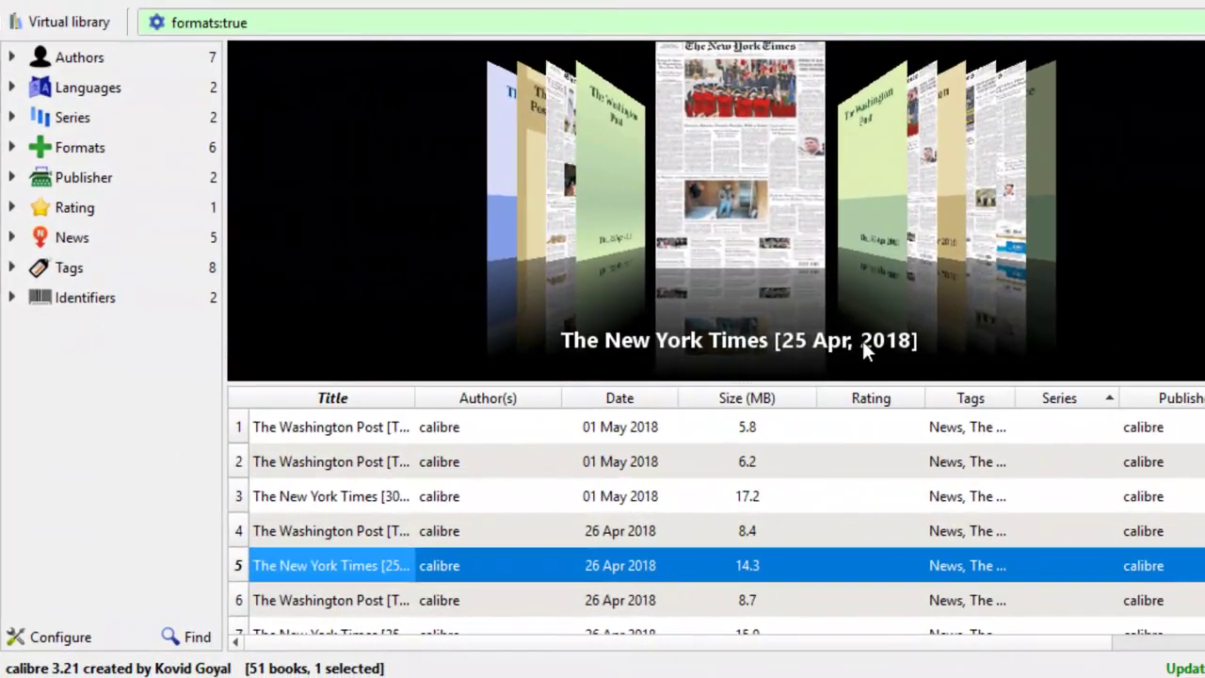
# - In calibre, open The New York Times [25 Apr, 2018] for reading and go to its World section
pyautogui.click(745, 229)
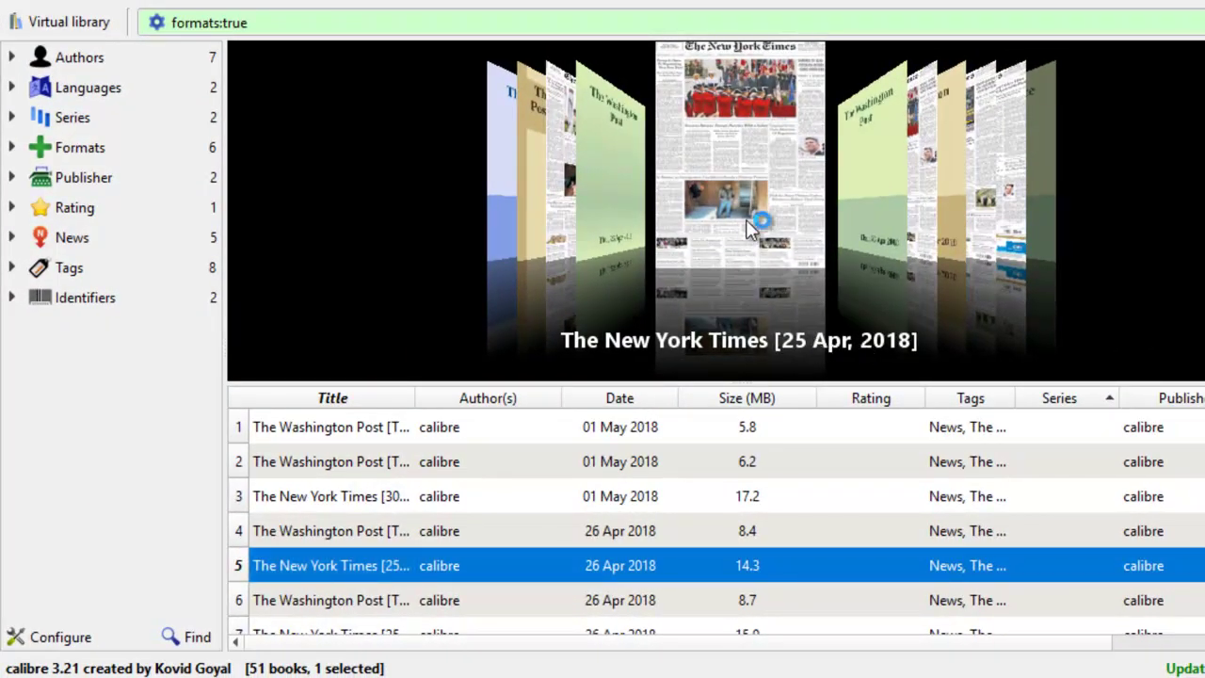
pyautogui.click(746, 226)
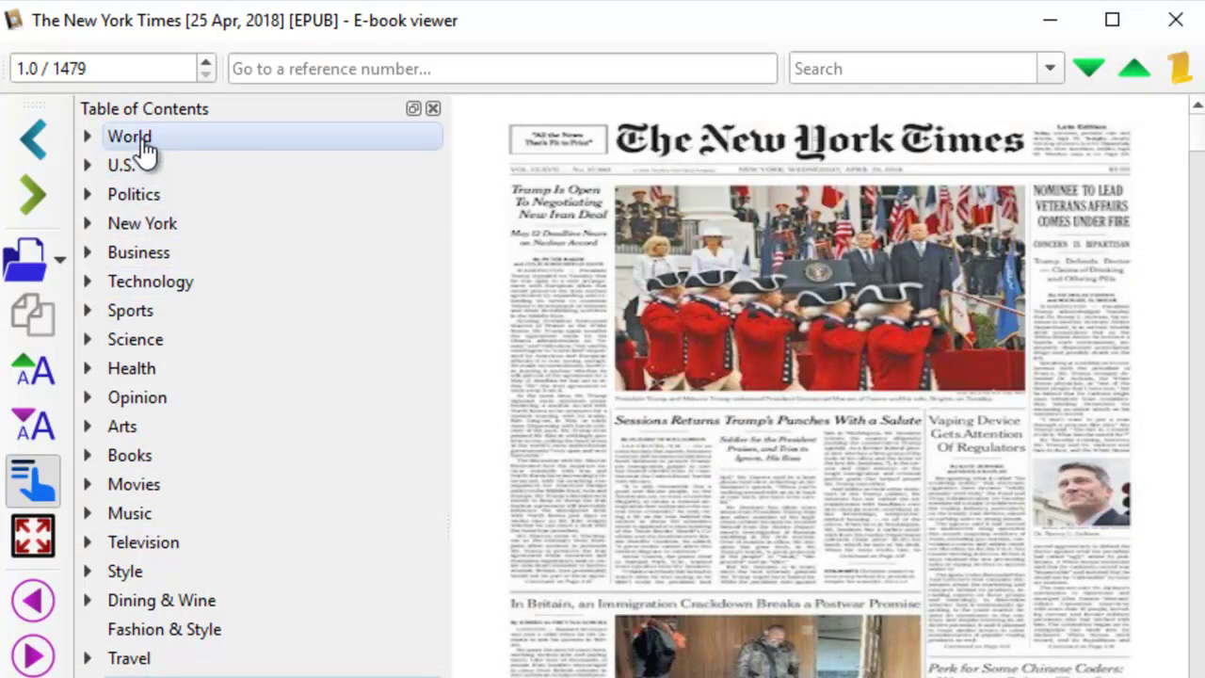
pyautogui.click(132, 138)
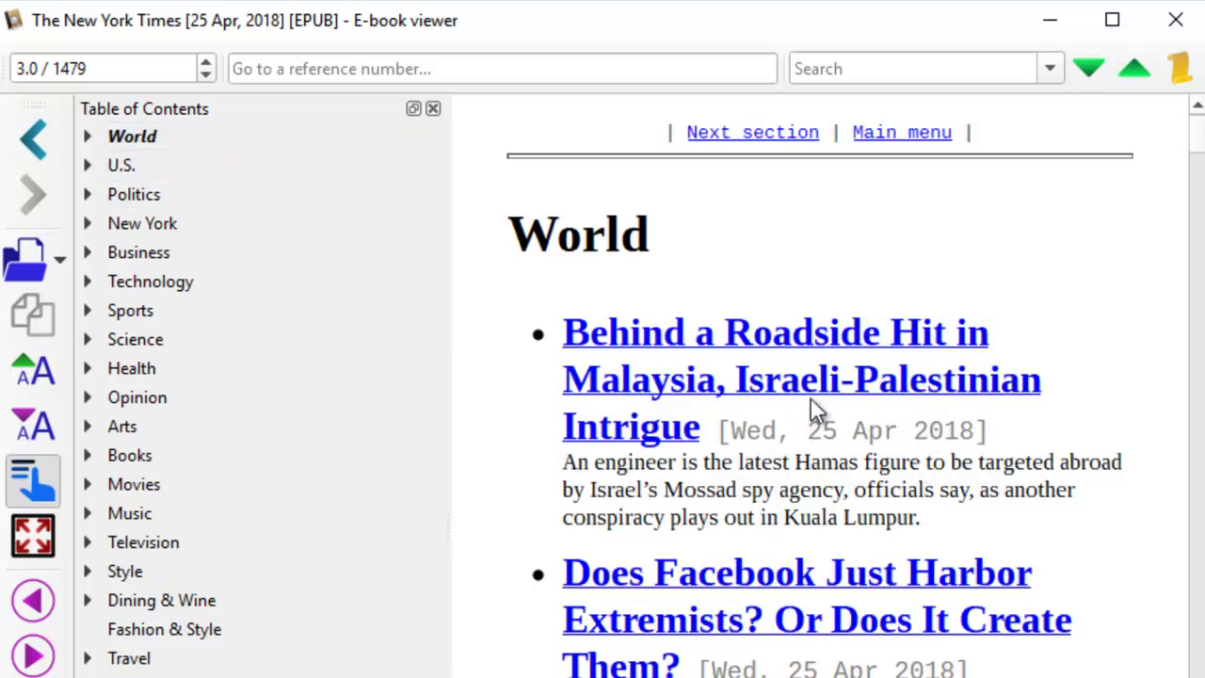
# - Open the World article "Behind a Roadside Hit in Malaysia, Israeli-Palestinian Intrigue" and page through its text and photos
pyautogui.click(694, 388)
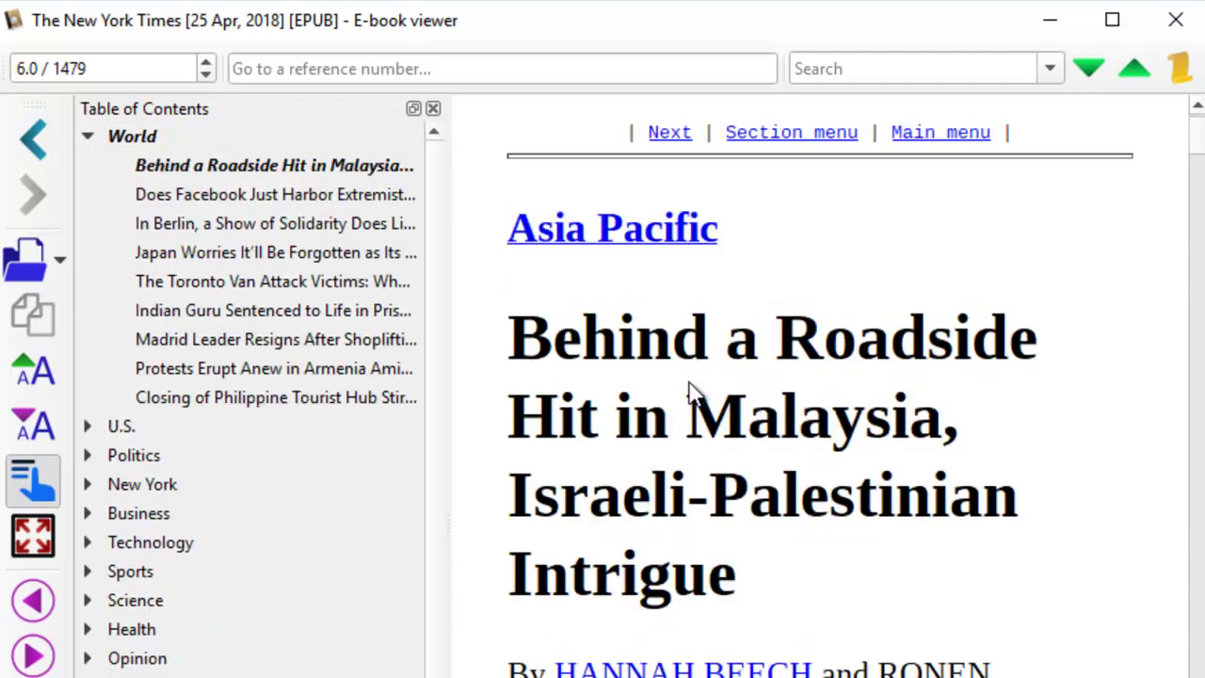
pyautogui.press('pagedown')
pyautogui.press('pagedown')
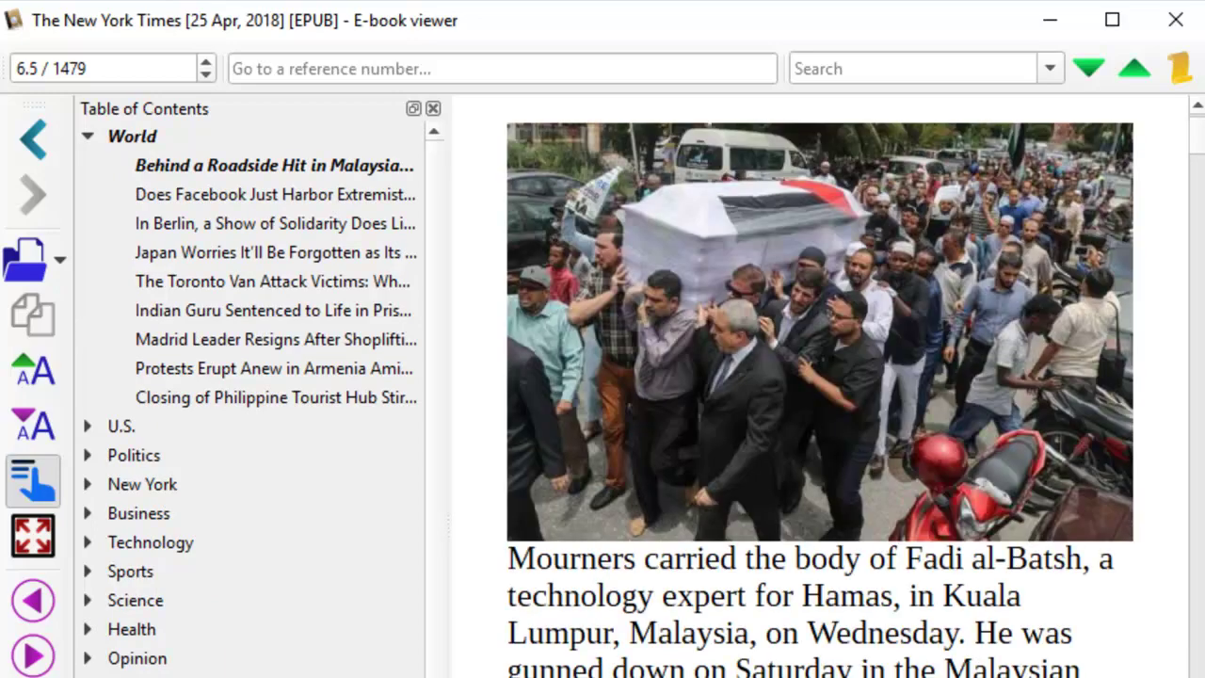
pyautogui.press('pagedown')
pyautogui.press('pagedown')
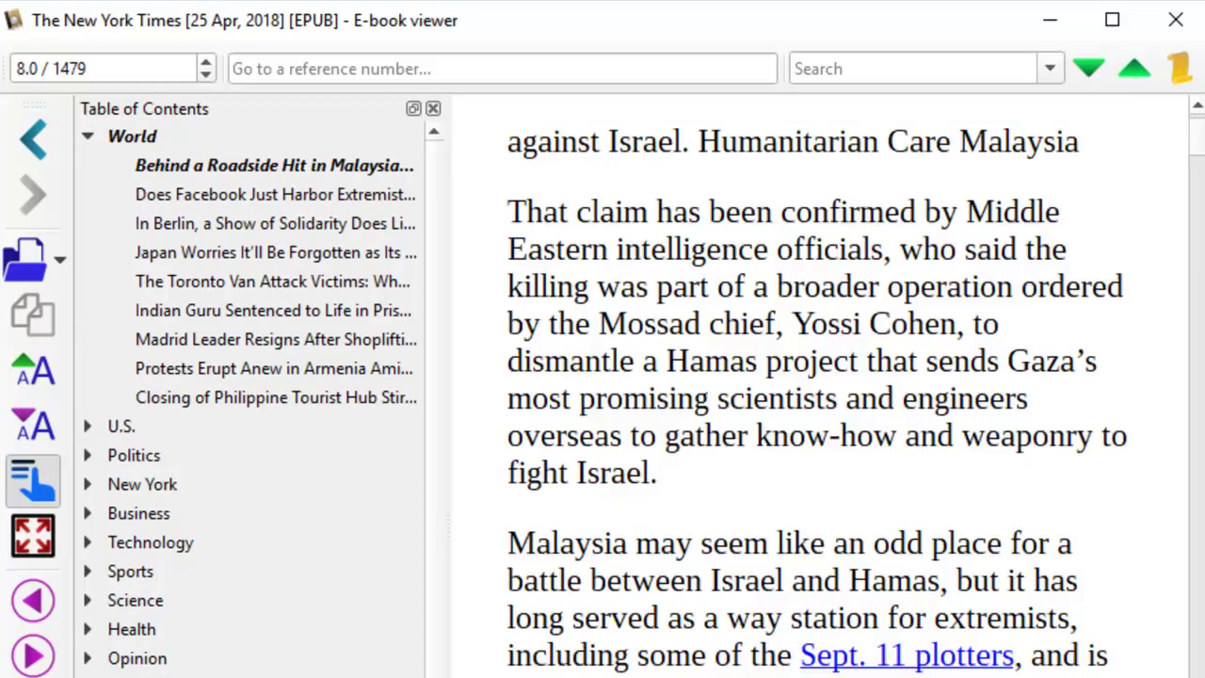
pyautogui.press('pagedown')
pyautogui.press('pagedown')
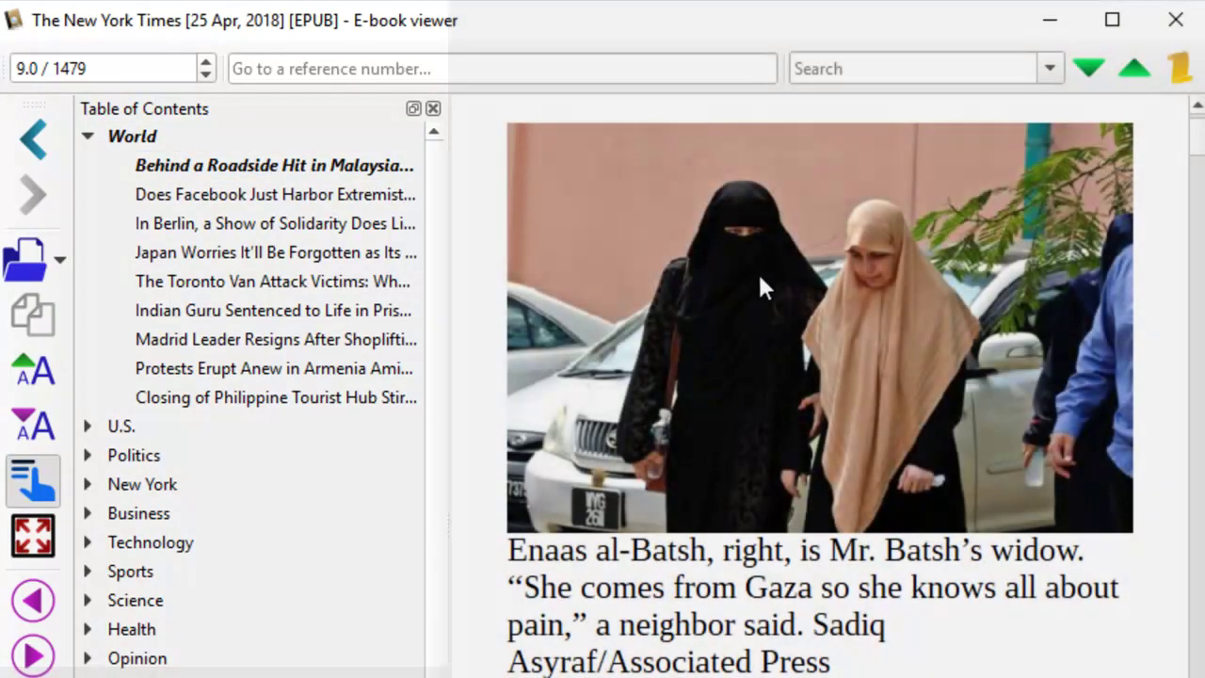
pyautogui.press('pagedown')
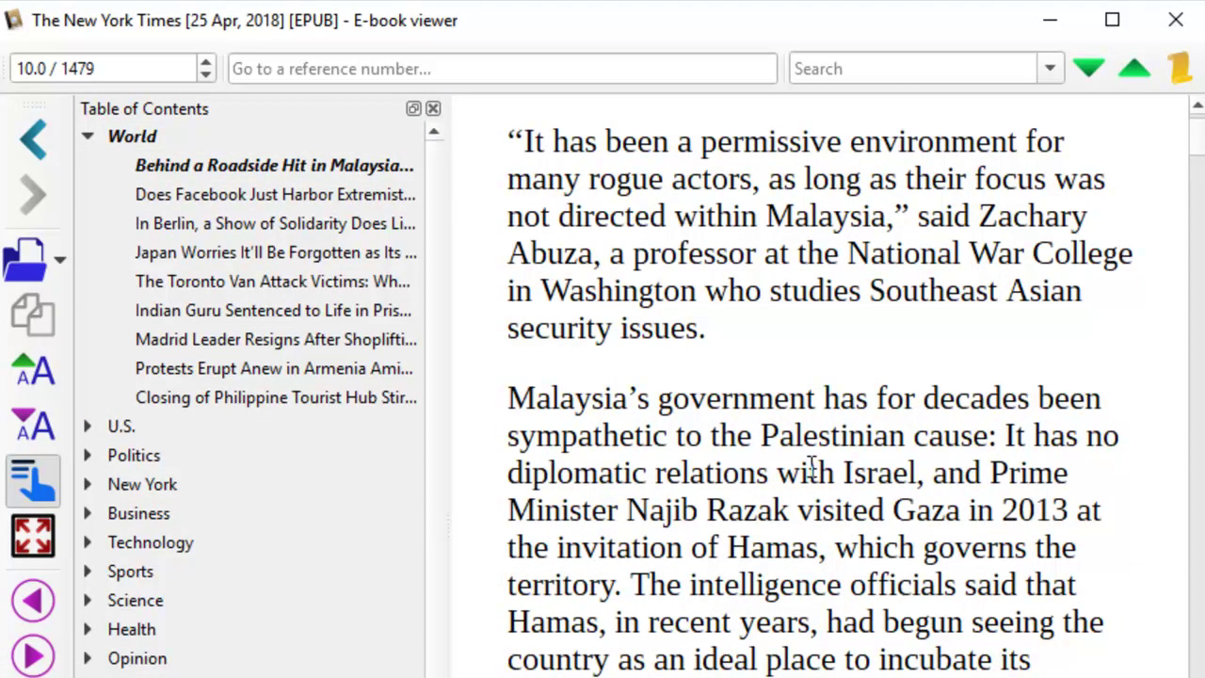
# - Open the article "Does Facebook Just Harbor Extremists? Or Does It Create Them?" and skim its content
pyautogui.click(211, 200)
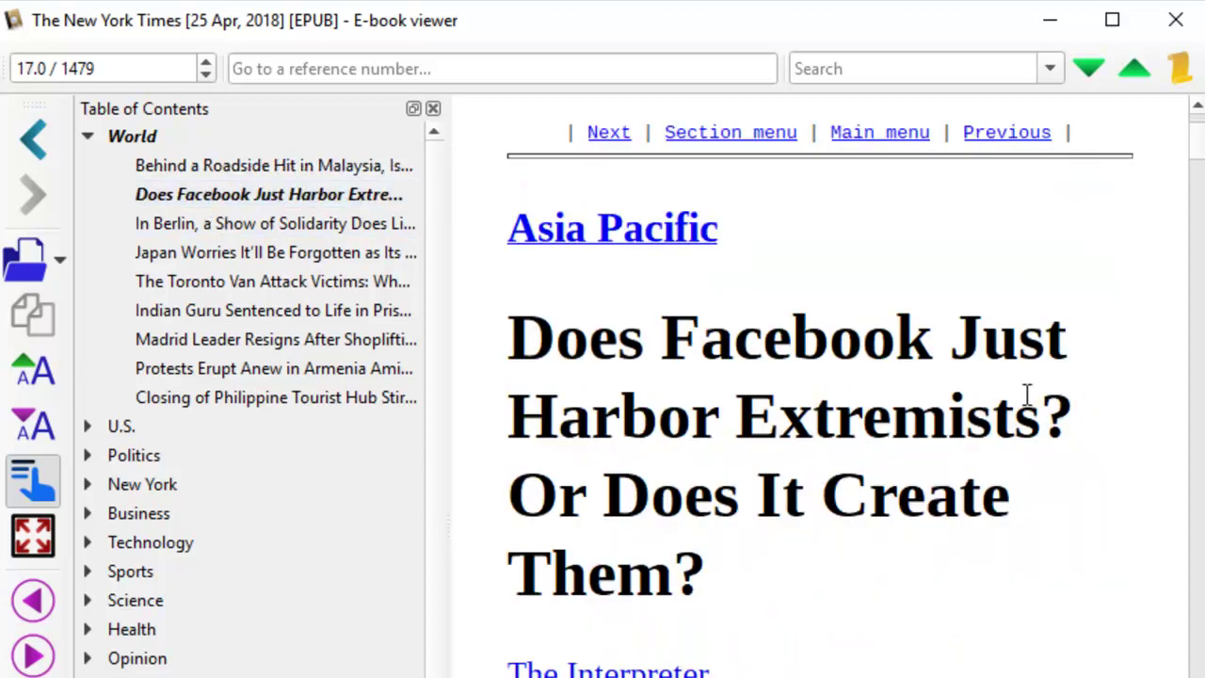
pyautogui.scroll(-6, 1027, 393)
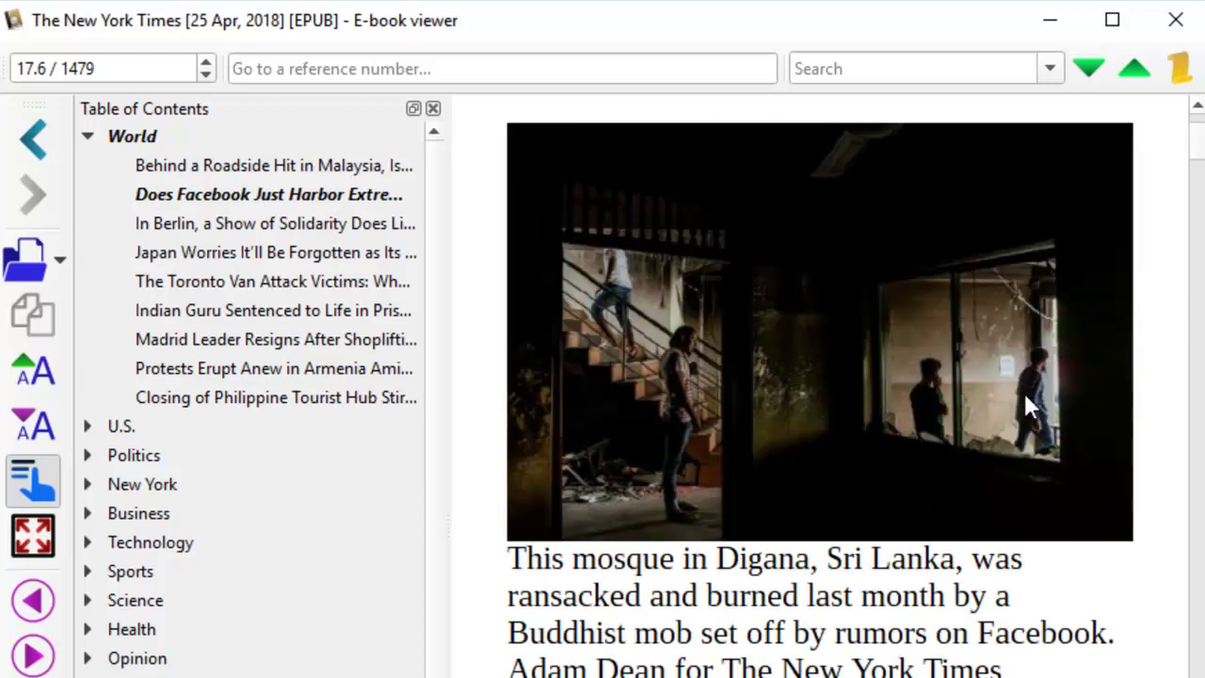
pyautogui.scroll(-3, 928, 394)
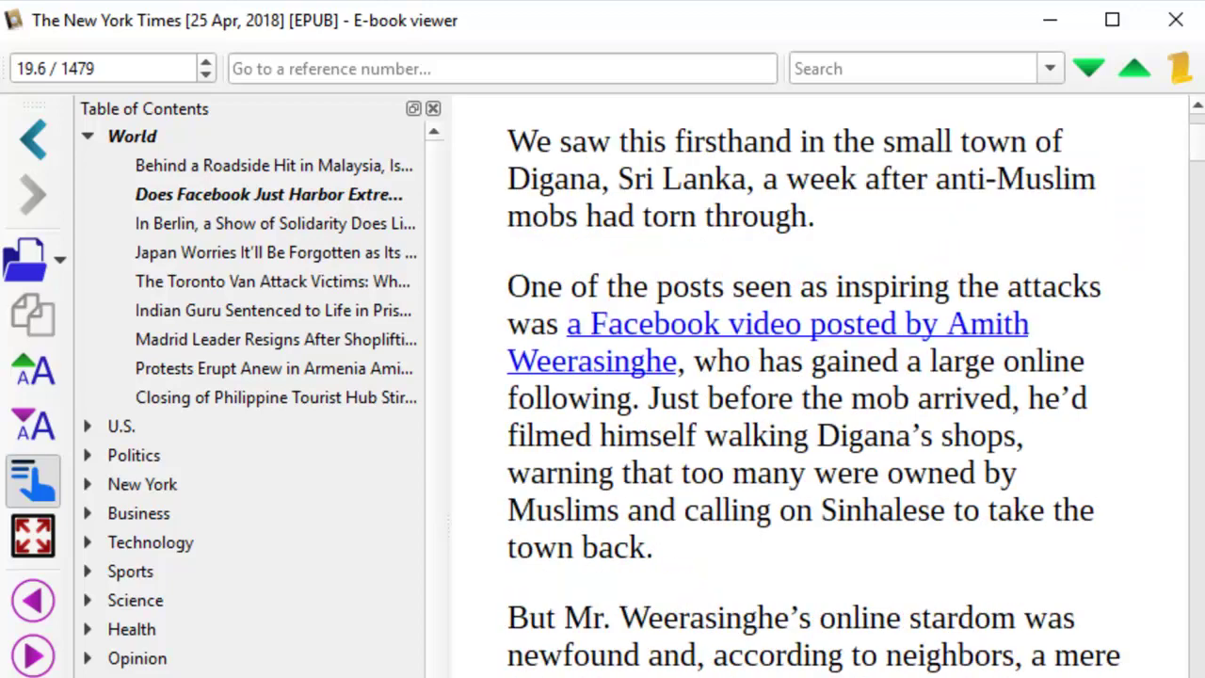
# - Browse the World articles on Berlin and Japan, and skim "The Toronto Van Attack Victims: What We Know"
pyautogui.click(325, 226)
pyautogui.click(303, 255)
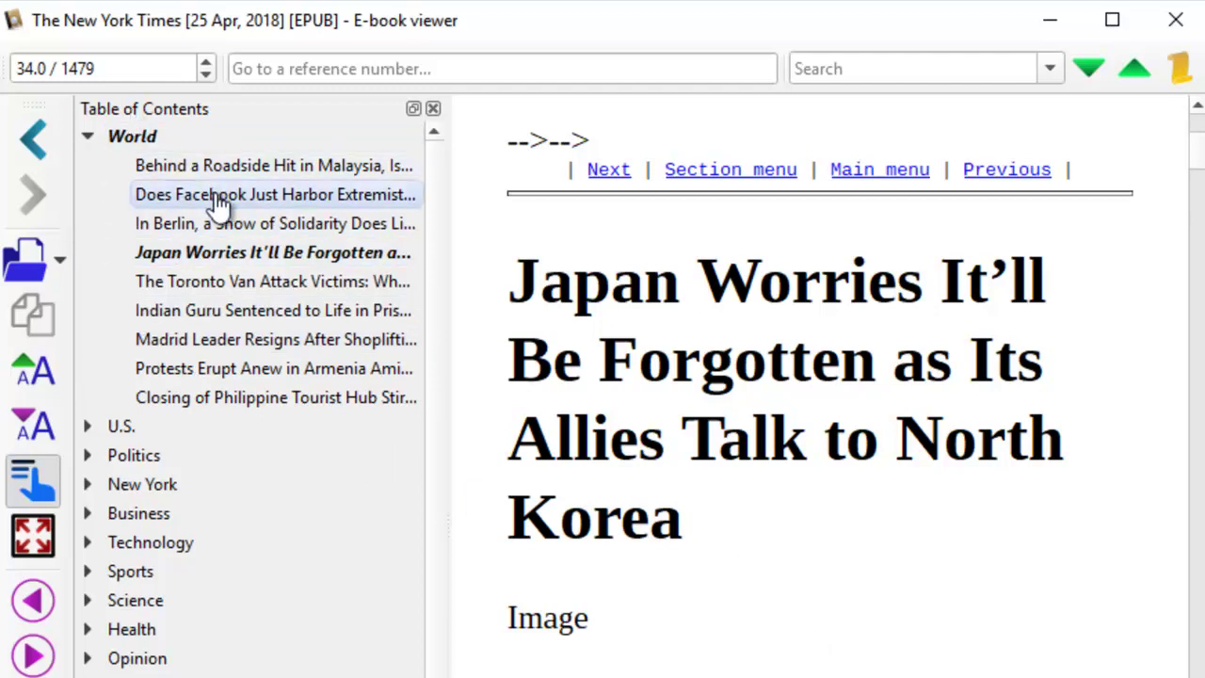
pyautogui.click(211, 289)
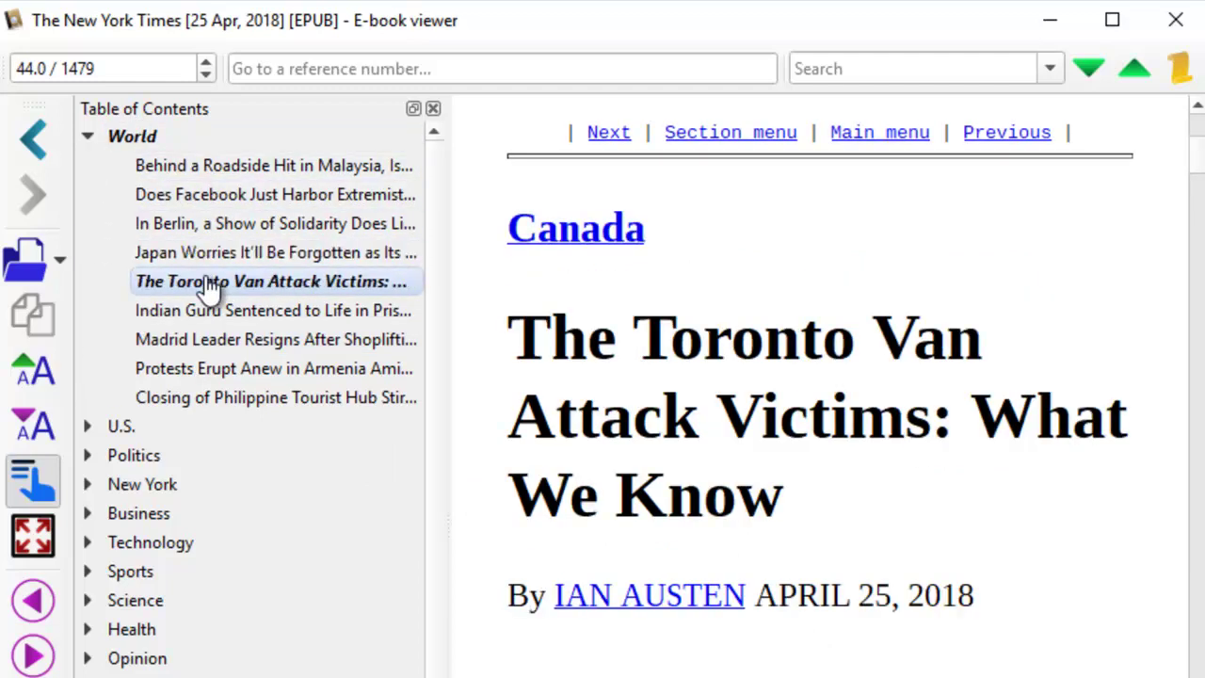
pyautogui.scroll(-2, 910, 471)
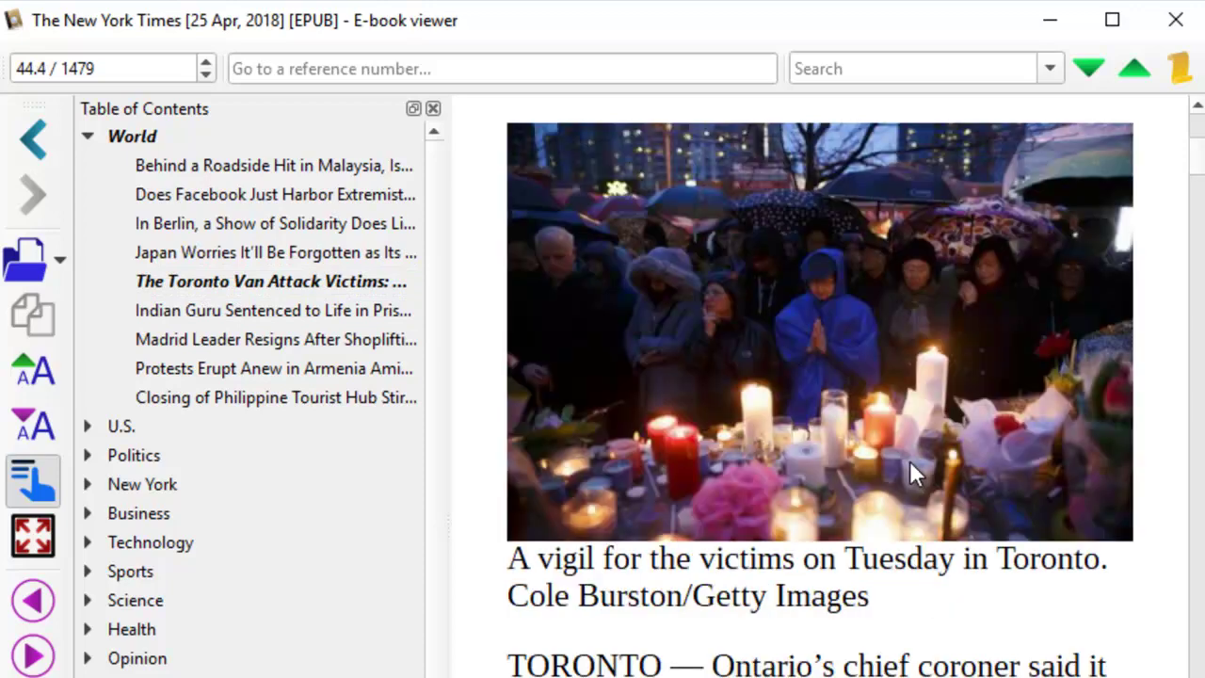
pyautogui.scroll(-2, 909, 471)
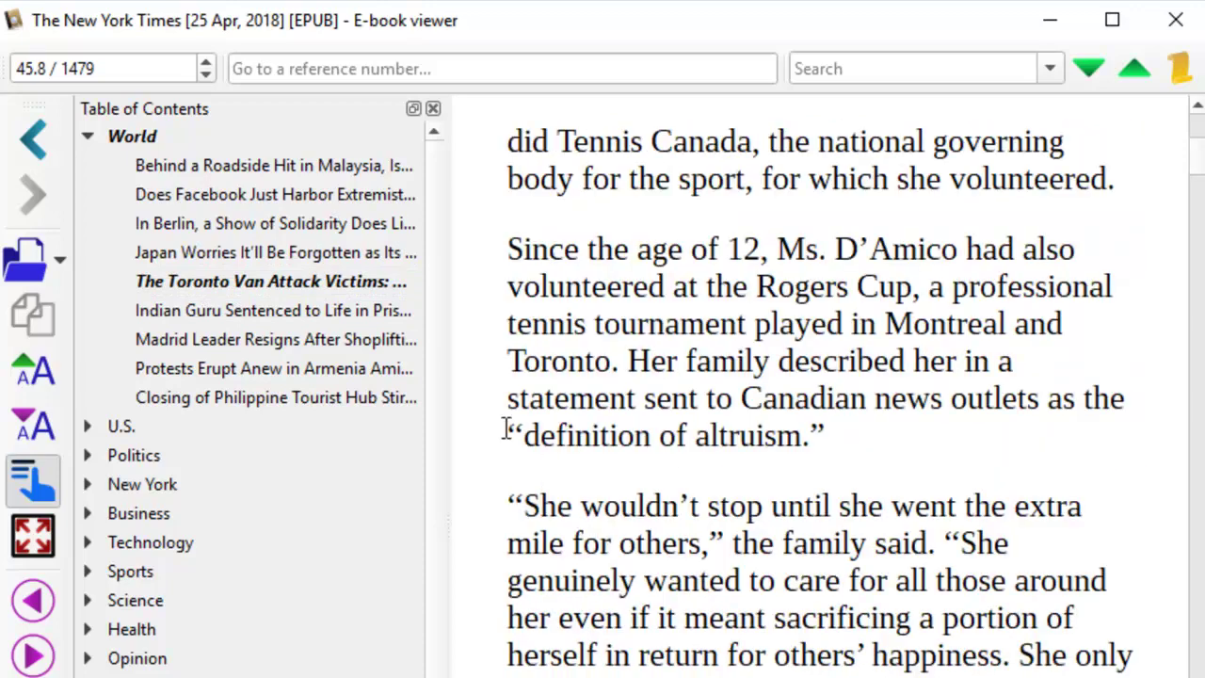
# - Open the article "Protests Erupt Anew in Armenia Amid Political Deadlock" and skim its text and photos
pyautogui.click(302, 374)
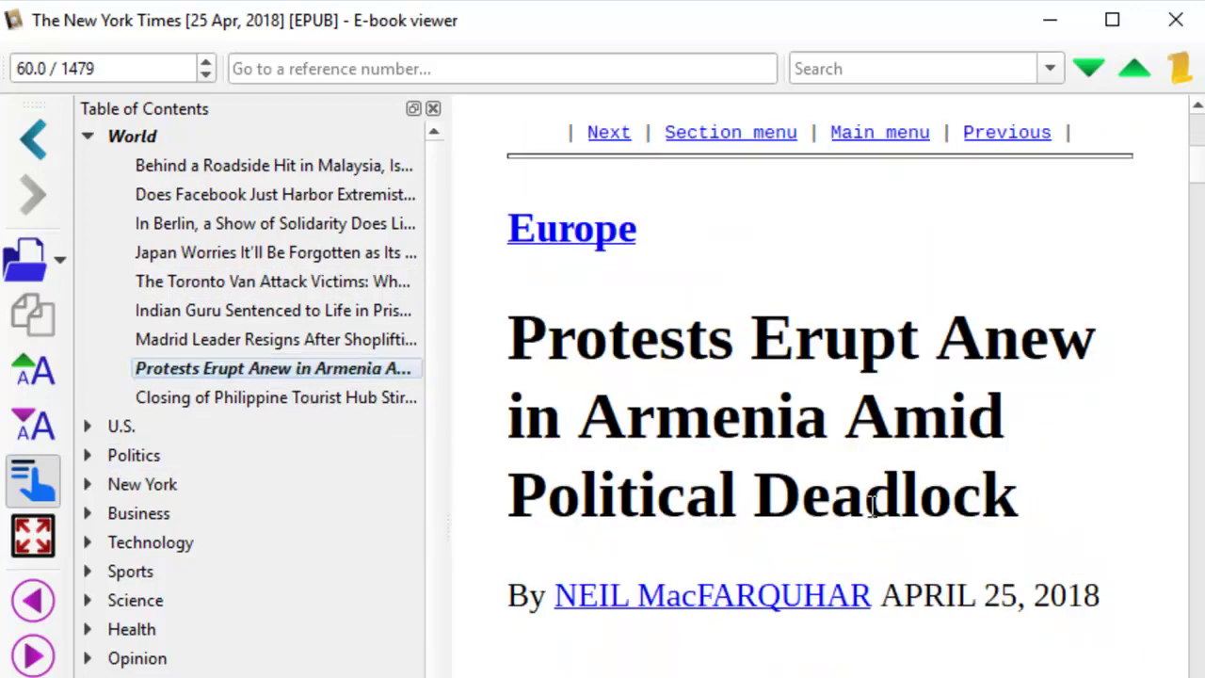
pyautogui.scroll(-2, 872, 508)
pyautogui.scroll(-3, 872, 508)
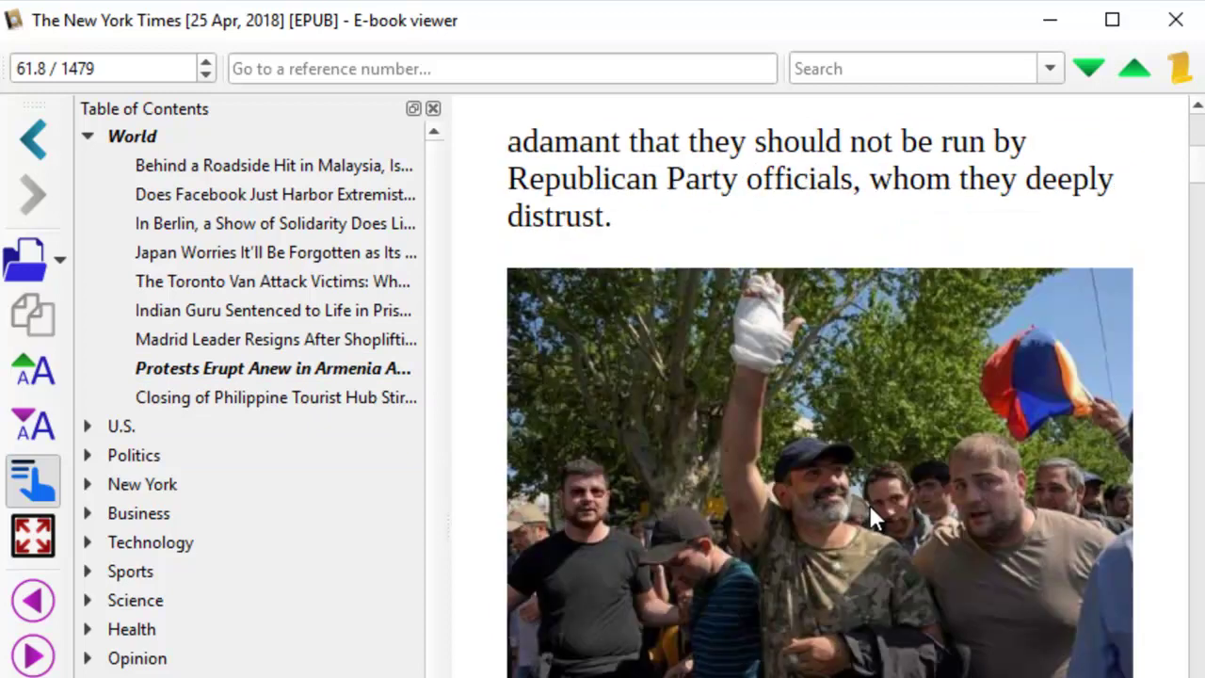
pyautogui.scroll(-2, 870, 505)
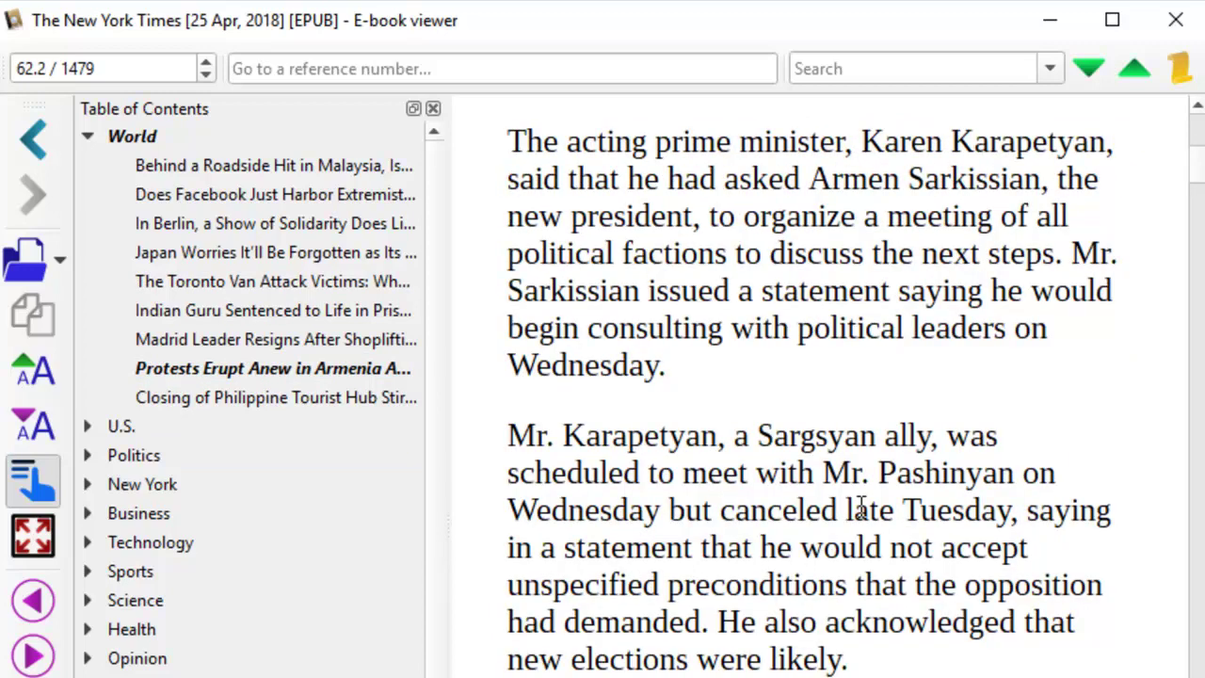
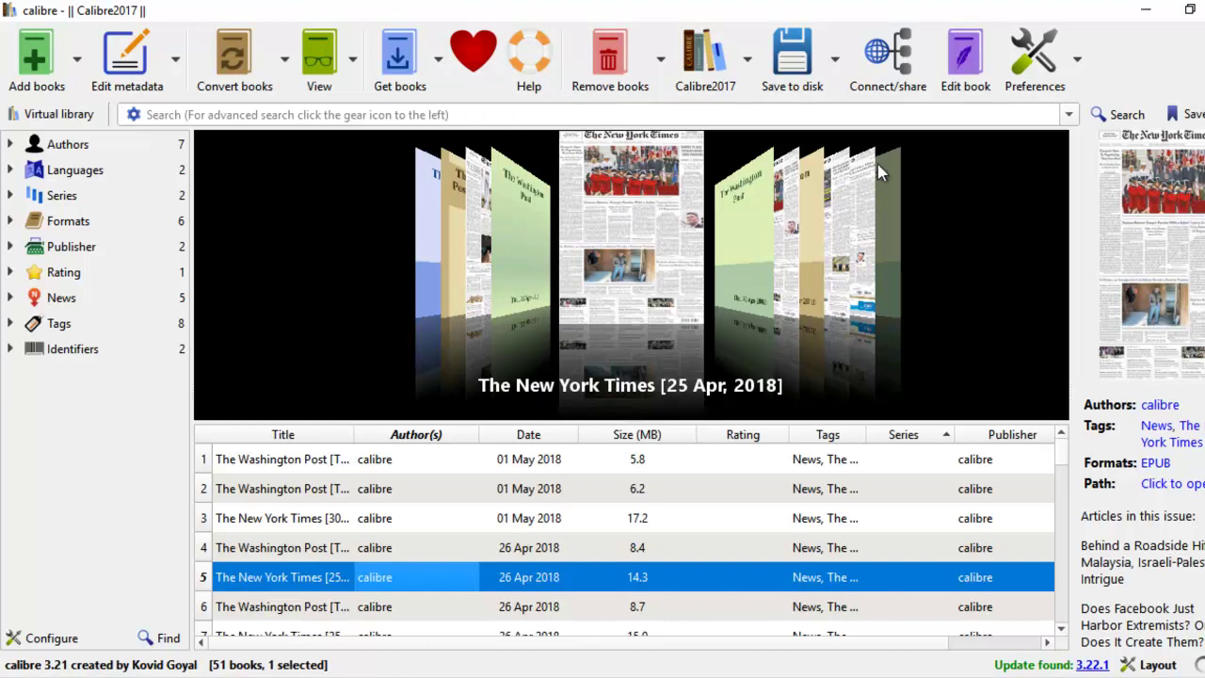
# - Open calibre's Toolbars & menus preferences and choose the main toolbar for customization
pyautogui.click(1077, 64)
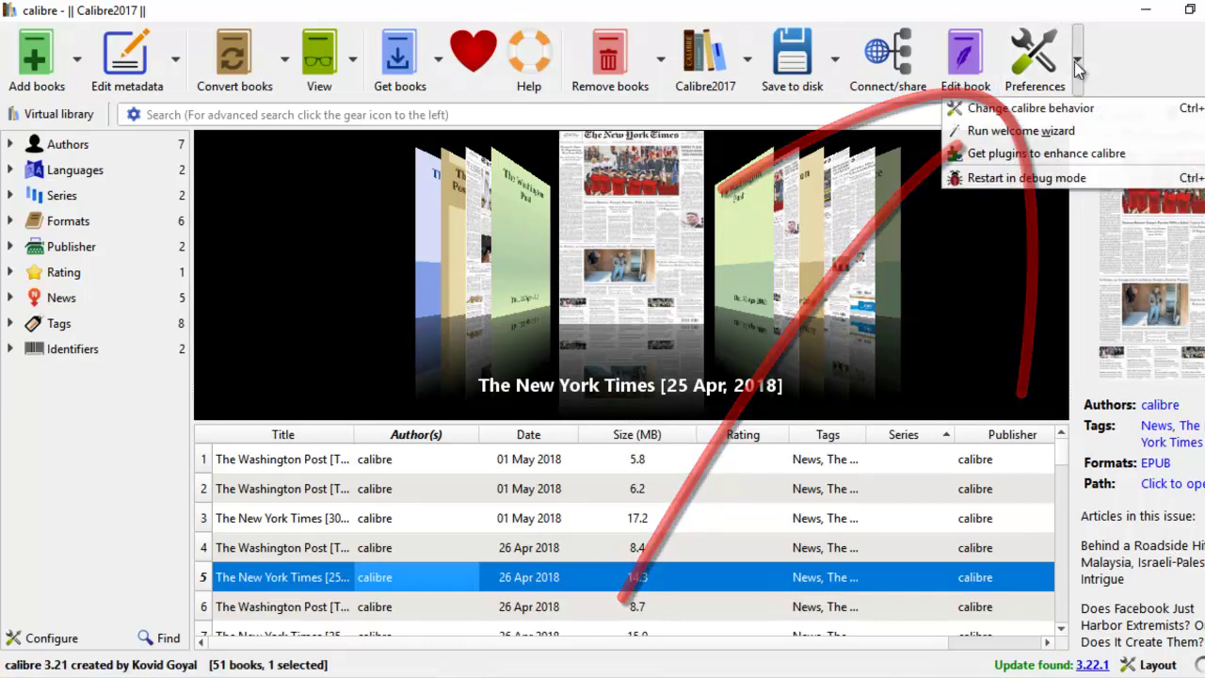
pyautogui.click(1014, 111)
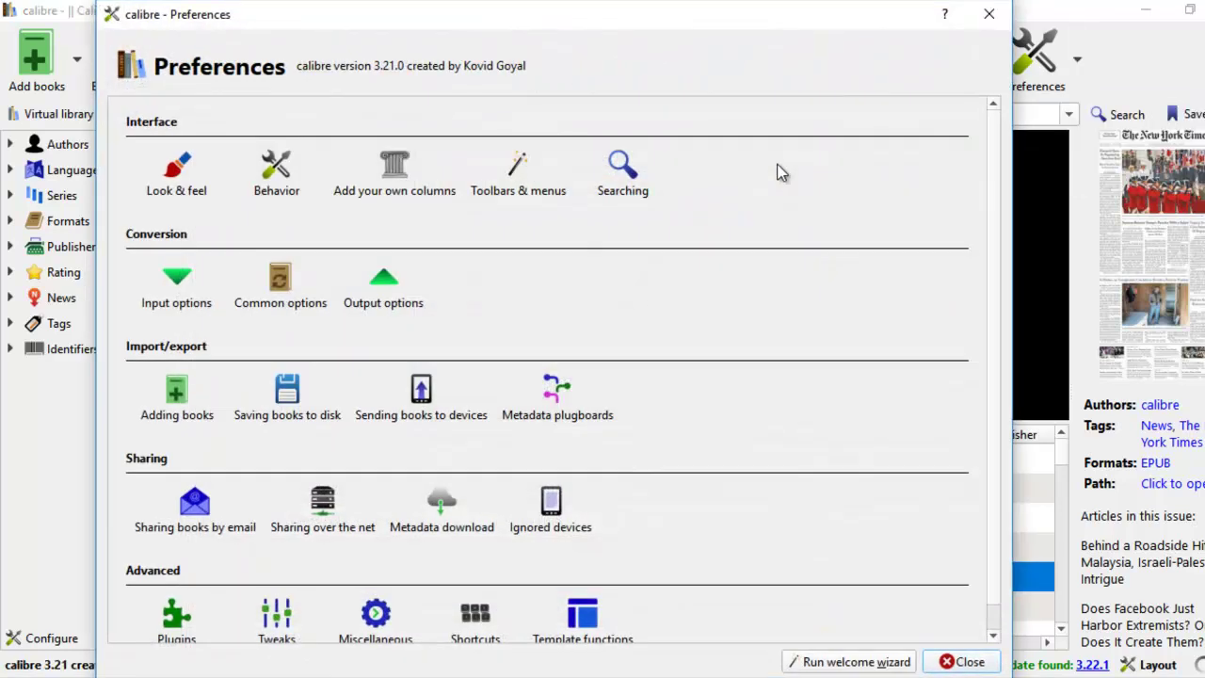
pyautogui.click(524, 187)
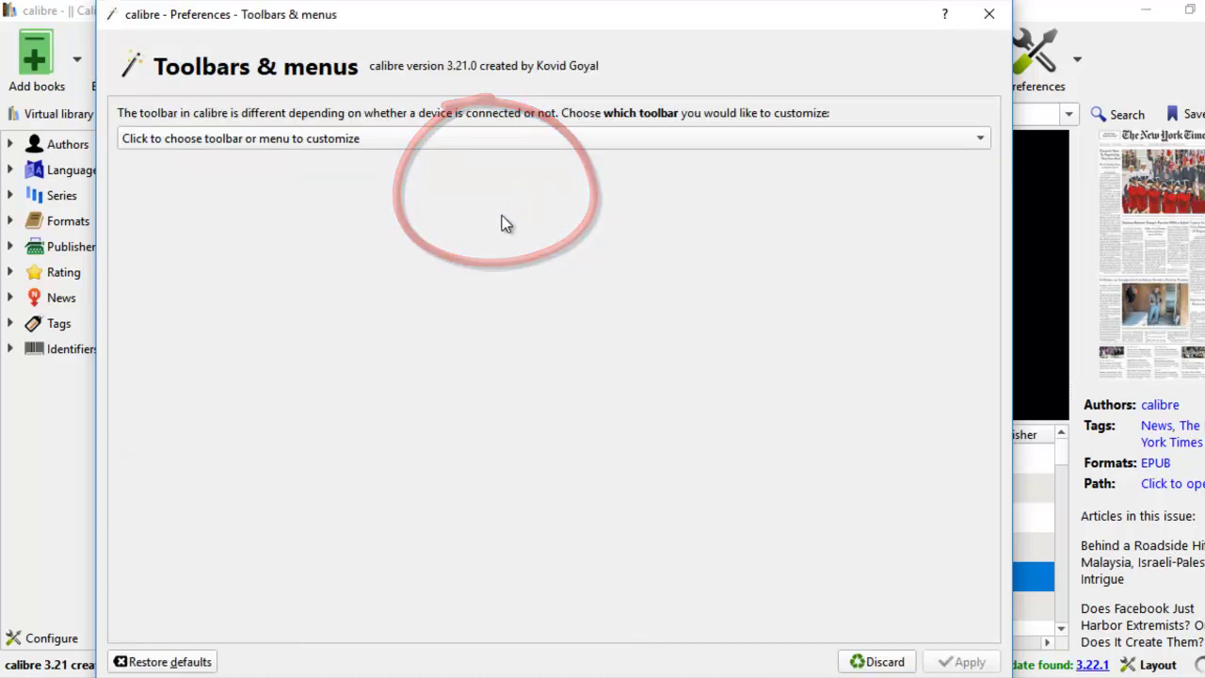
pyautogui.click(312, 143)
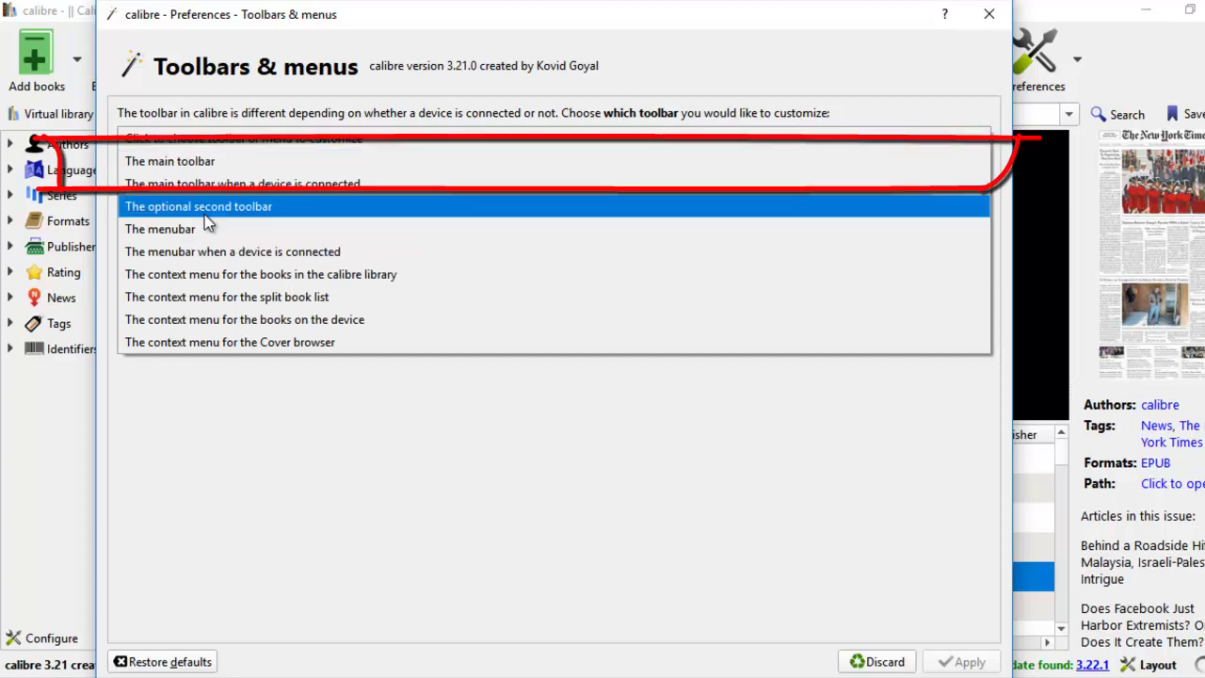
pyautogui.click(204, 161)
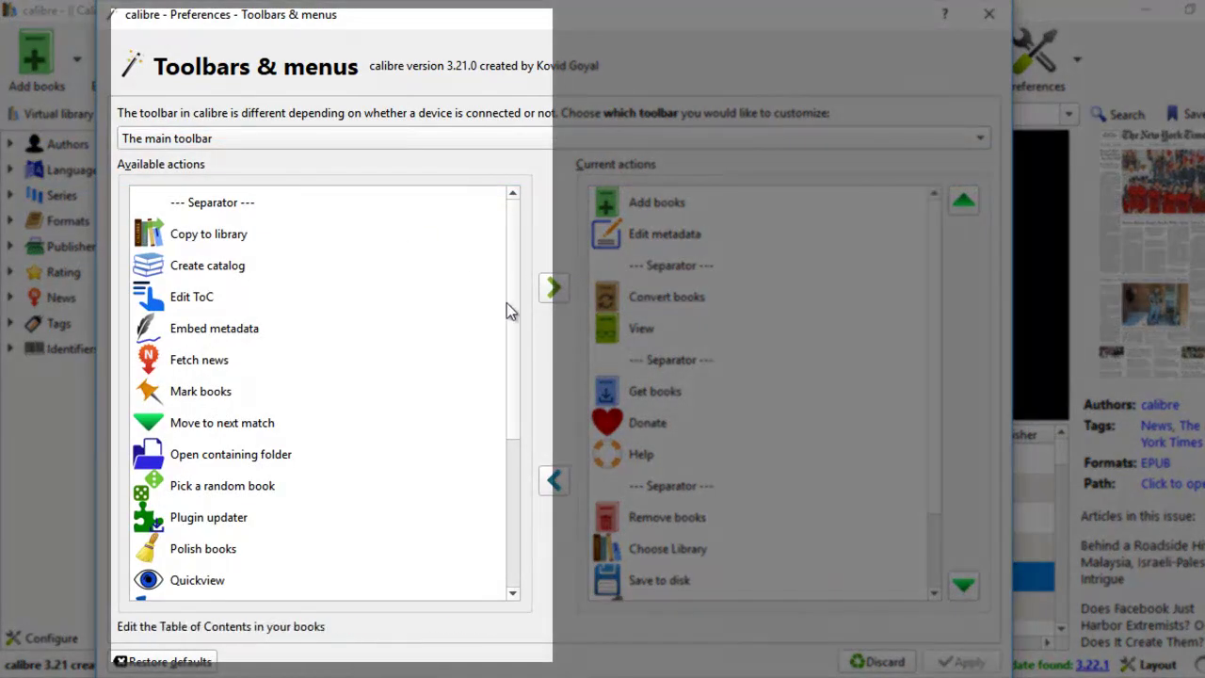
# - Look through the available actions and add Fetch news to the main toolbar's current actions
pyautogui.moveTo(511, 231); pyautogui.dragTo(521, 468)
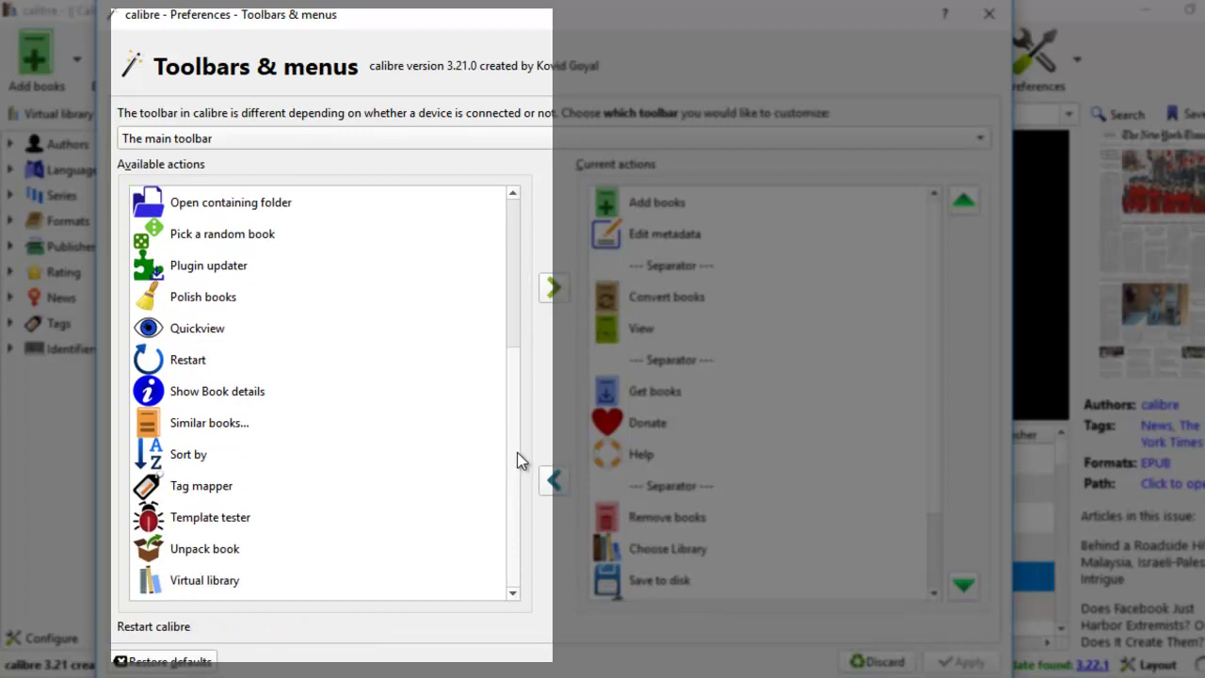
pyautogui.moveTo(524, 372); pyautogui.dragTo(524, 229)
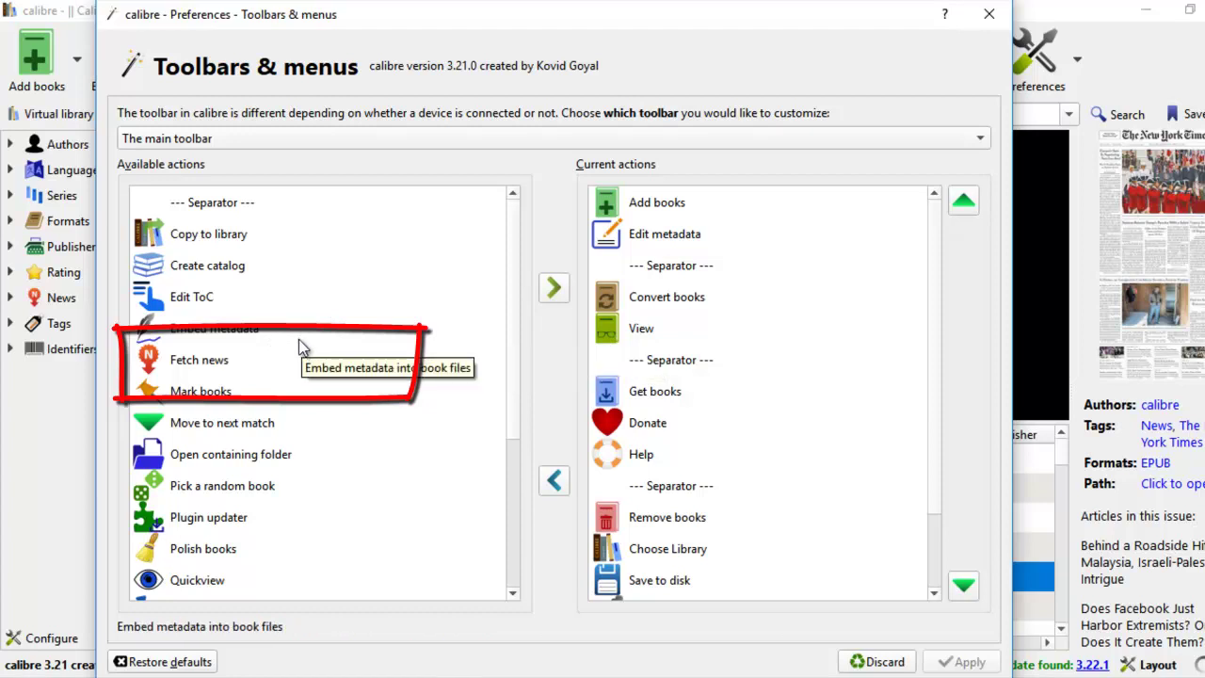
pyautogui.click(201, 364)
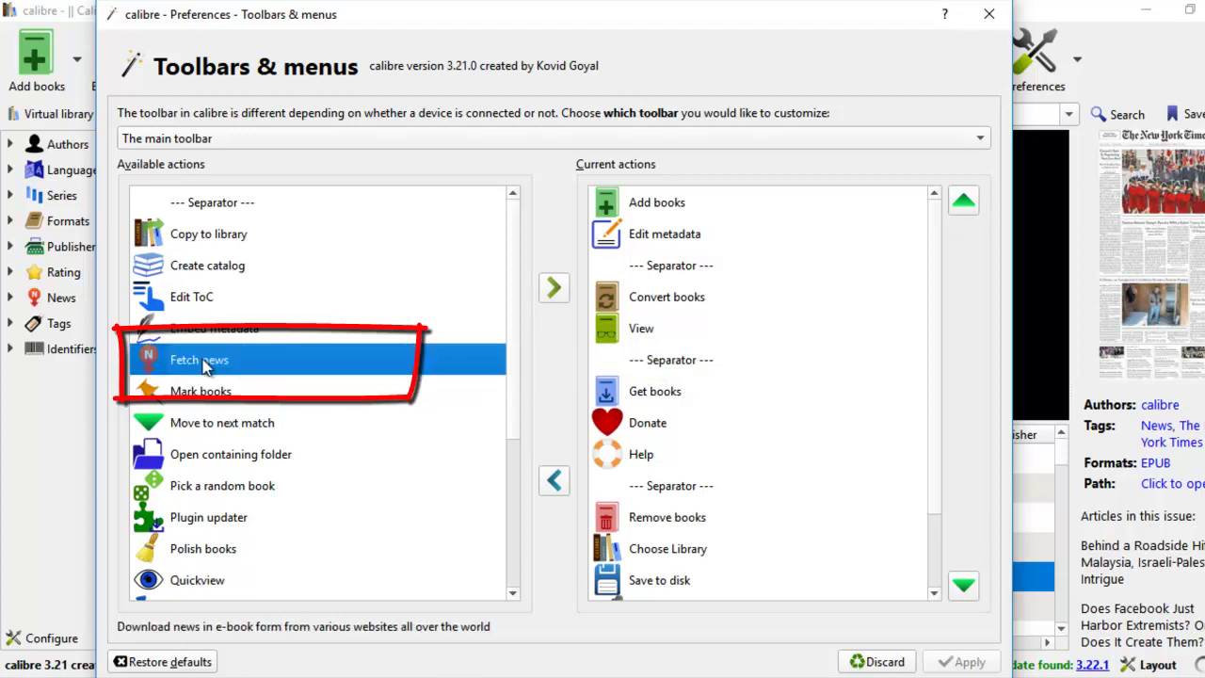
pyautogui.click(553, 289)
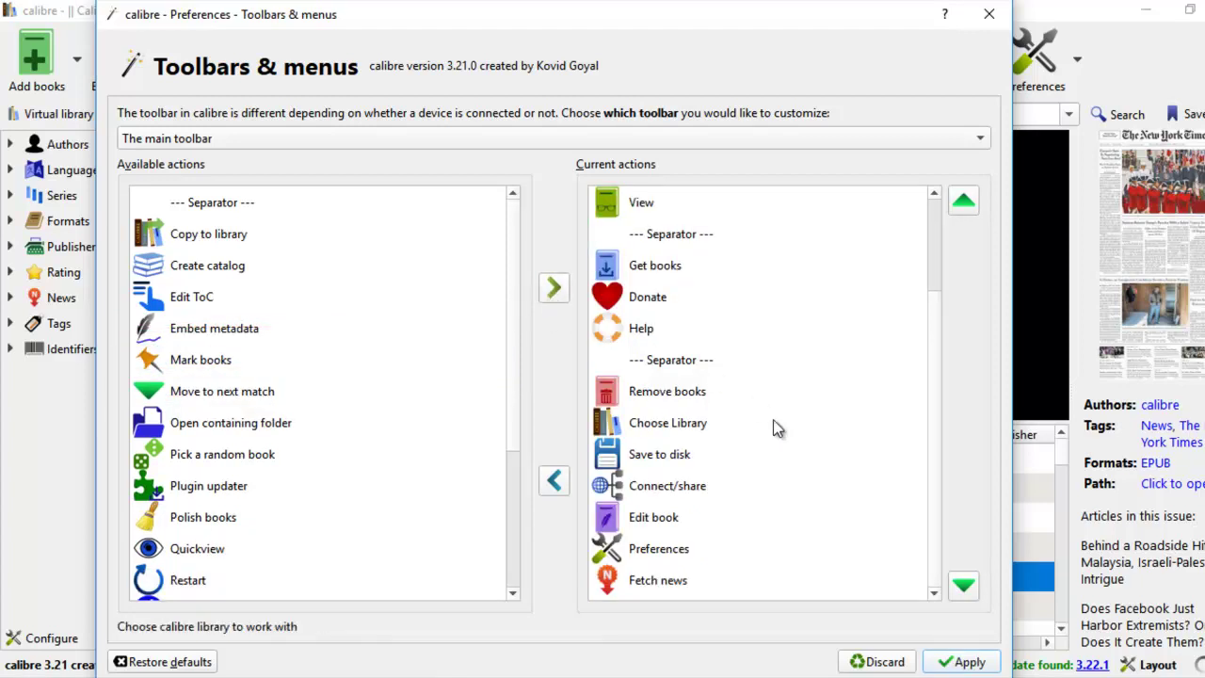
# - Apply the main toolbar change, close the preferences and open the news download scheduler
pyautogui.click(962, 662)
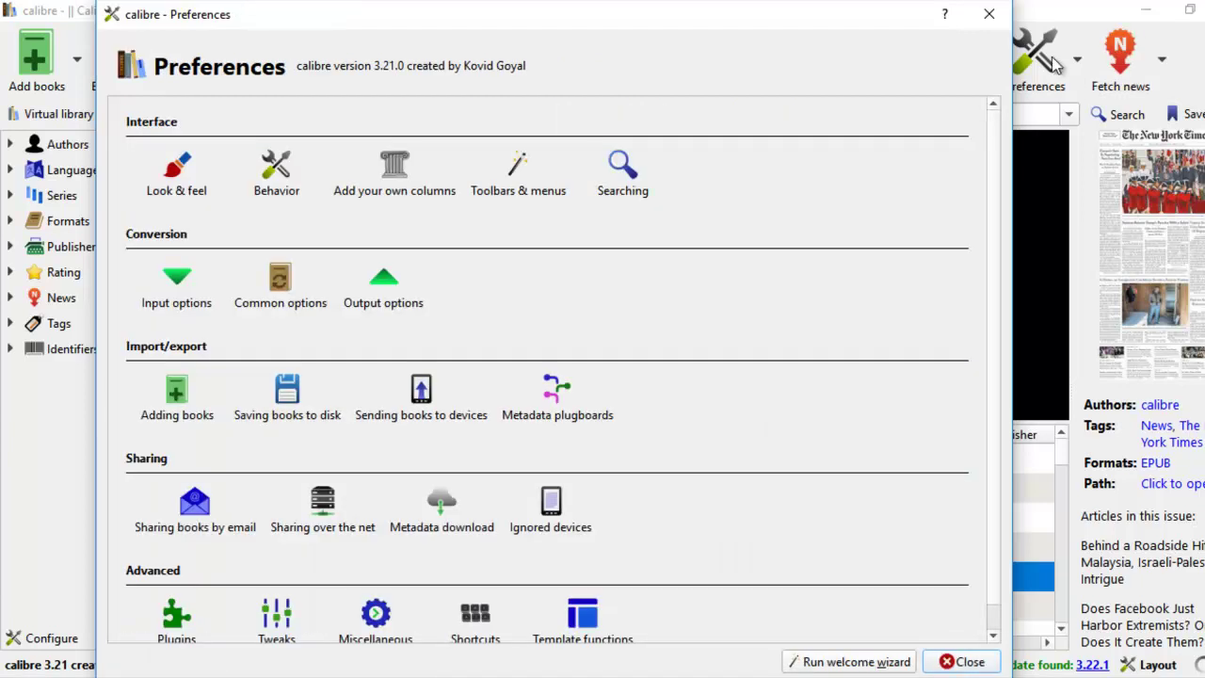
pyautogui.click(991, 17)
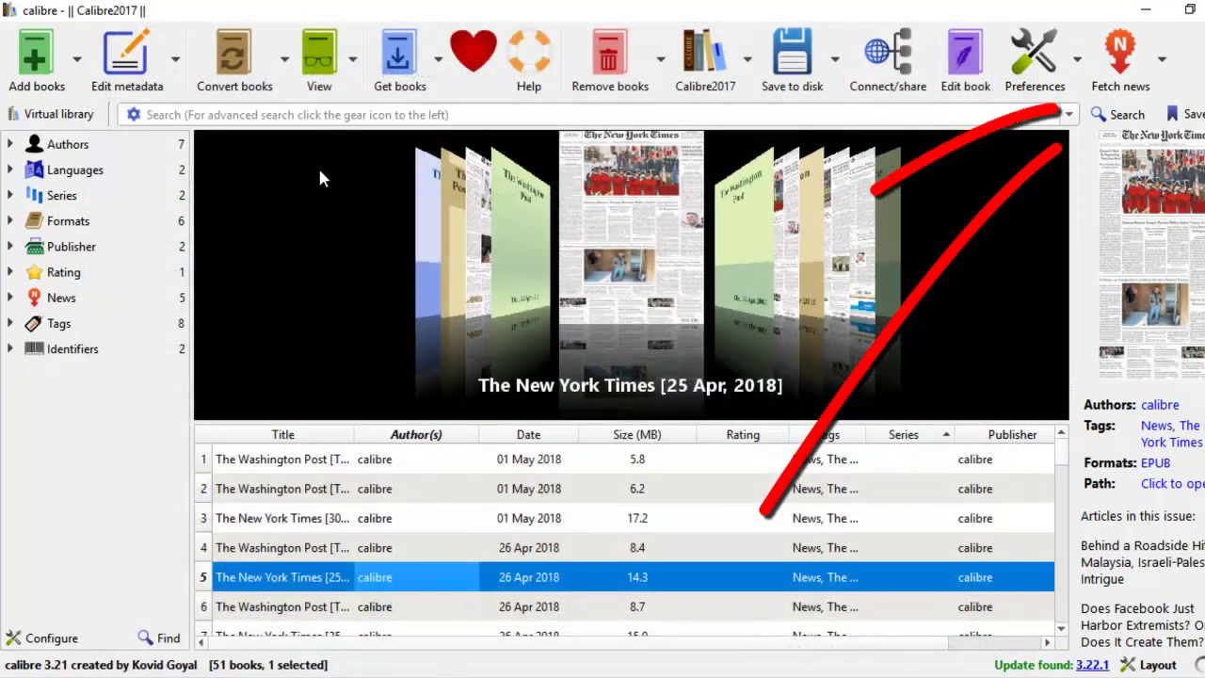
pyautogui.click(1130, 79)
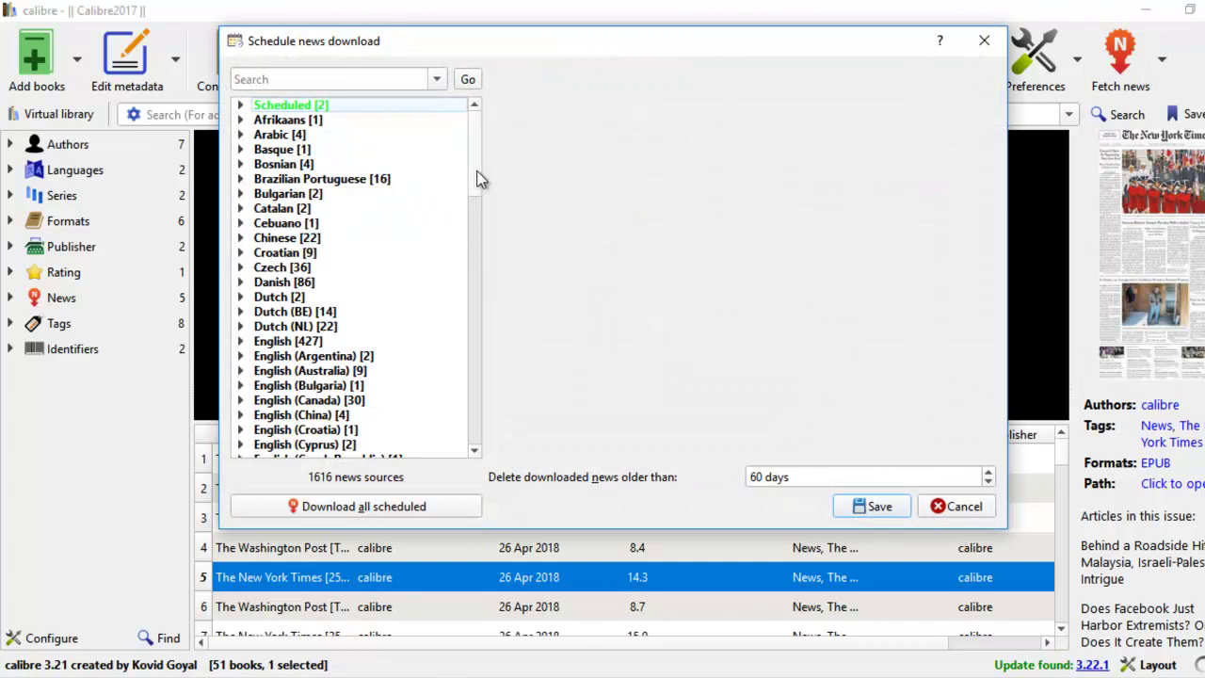
# - Browse the Chinese news sources and view the details of 星島日報 (香港) and 人民日报
pyautogui.scroll(-1, 478, 174)
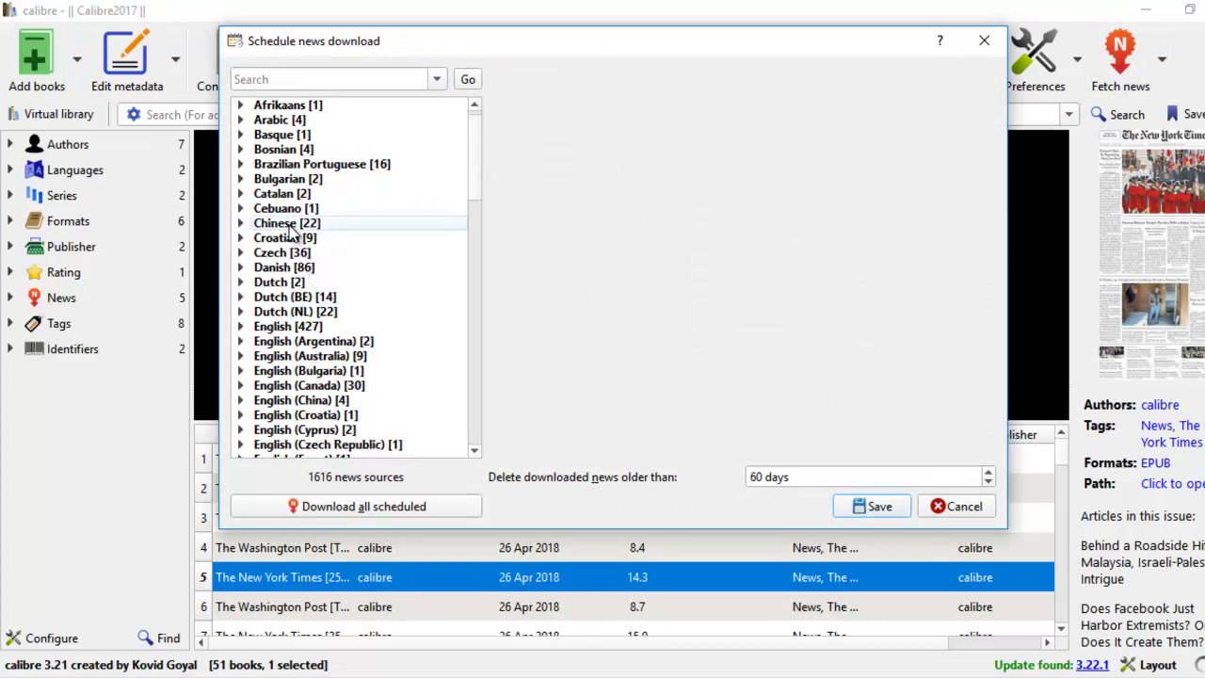
pyautogui.click(241, 226)
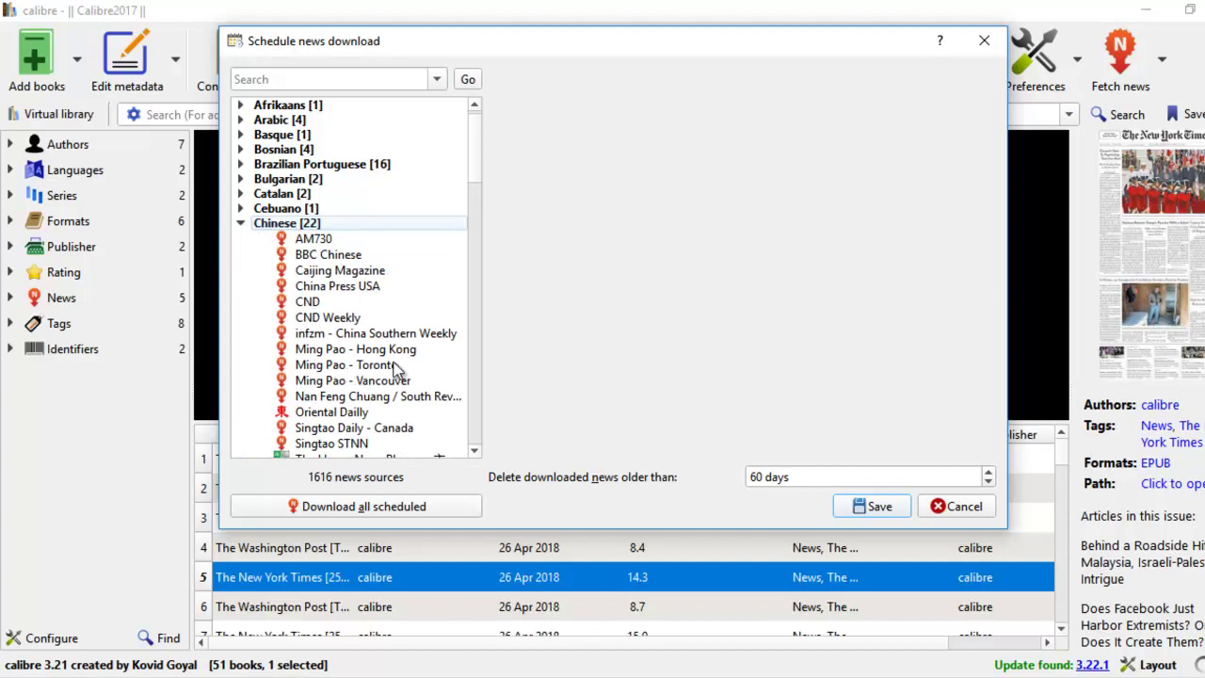
pyautogui.scroll(-1, 398, 369)
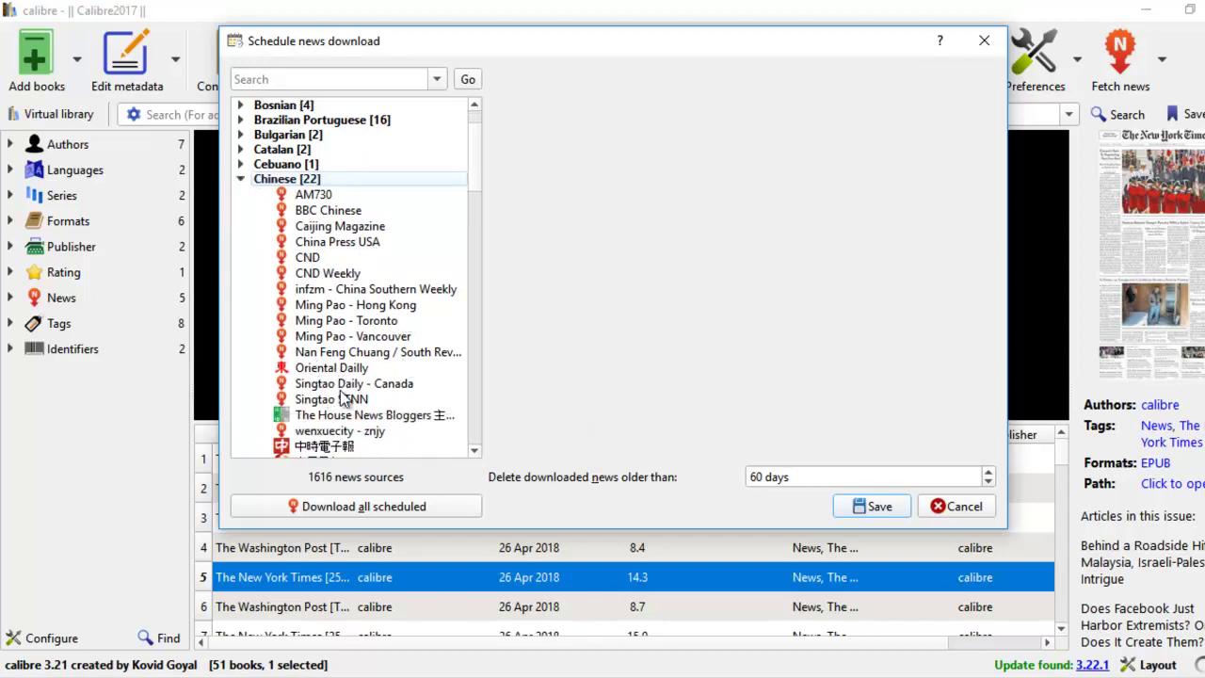
pyautogui.scroll(-2, 393, 393)
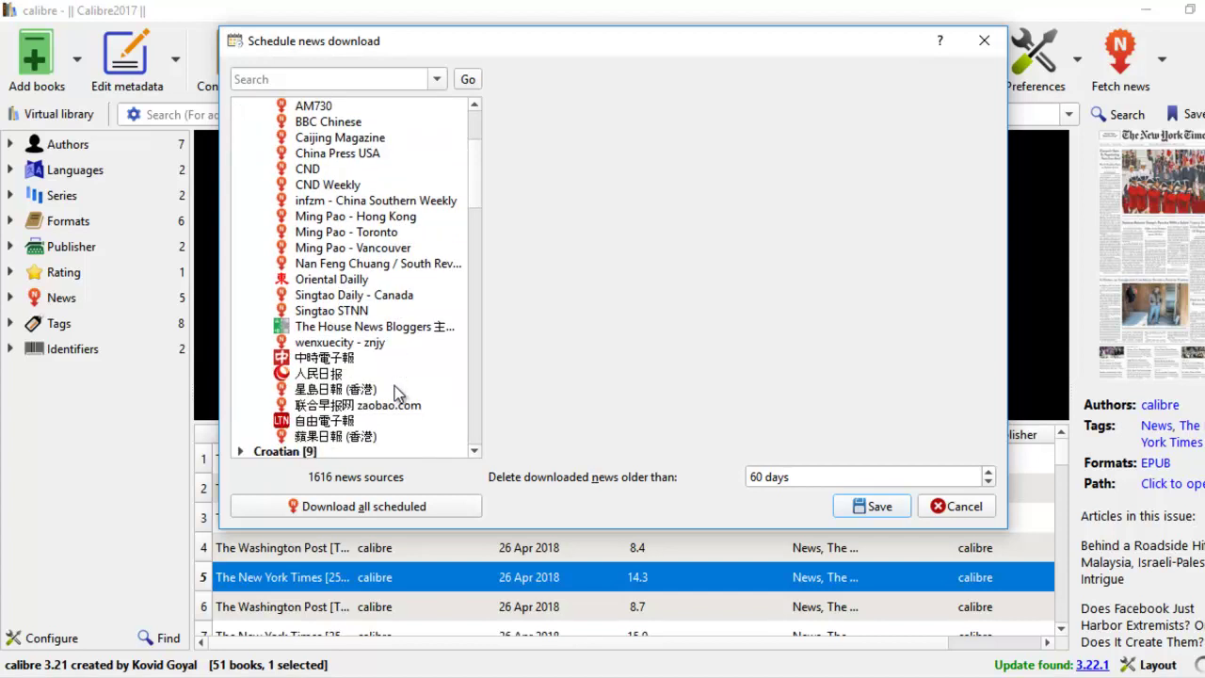
pyautogui.click(325, 389)
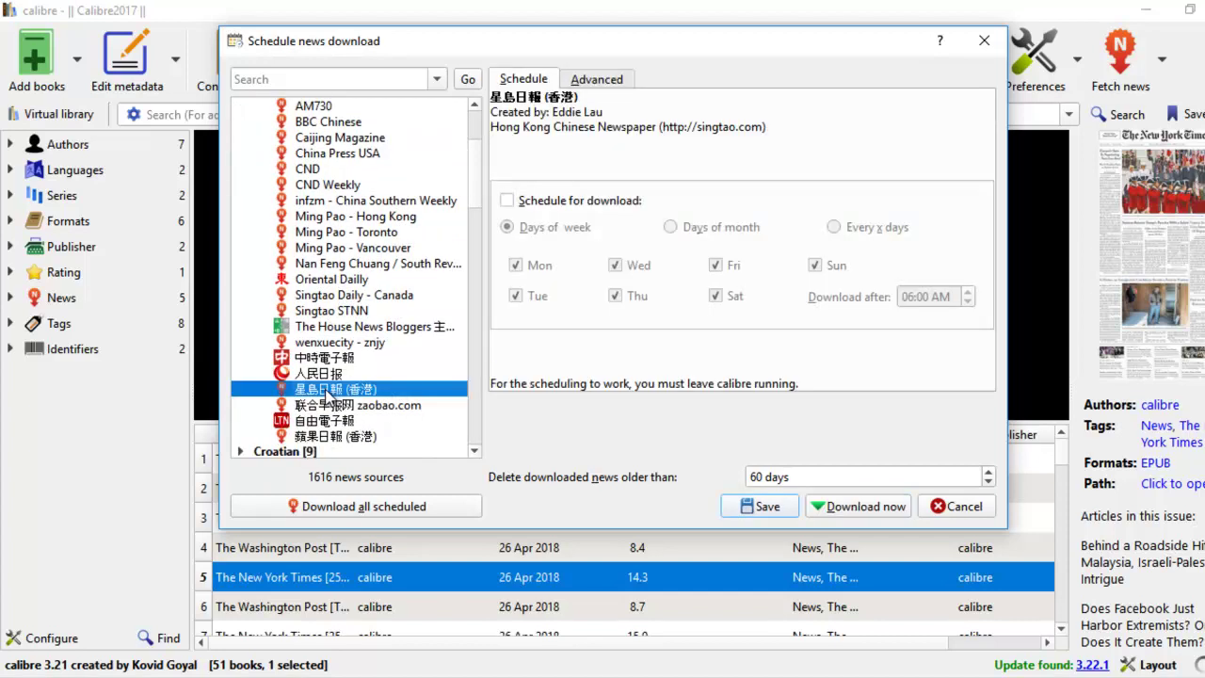
pyautogui.click(315, 376)
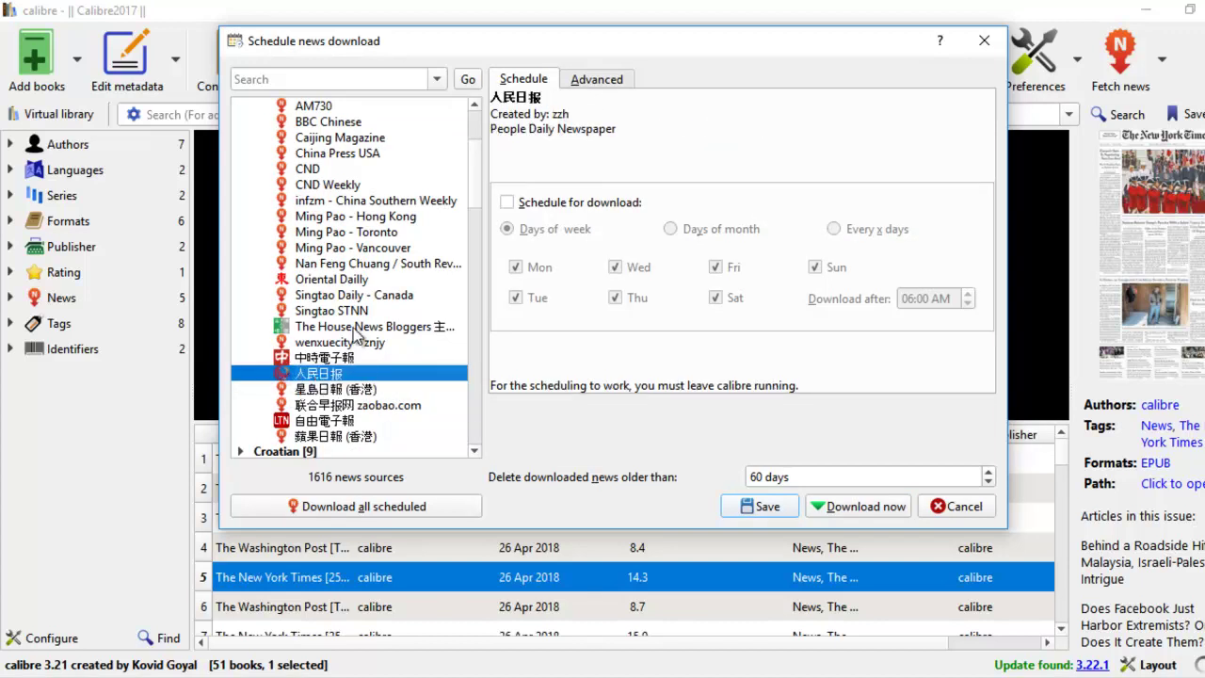
pyautogui.scroll(-4, 479, 212)
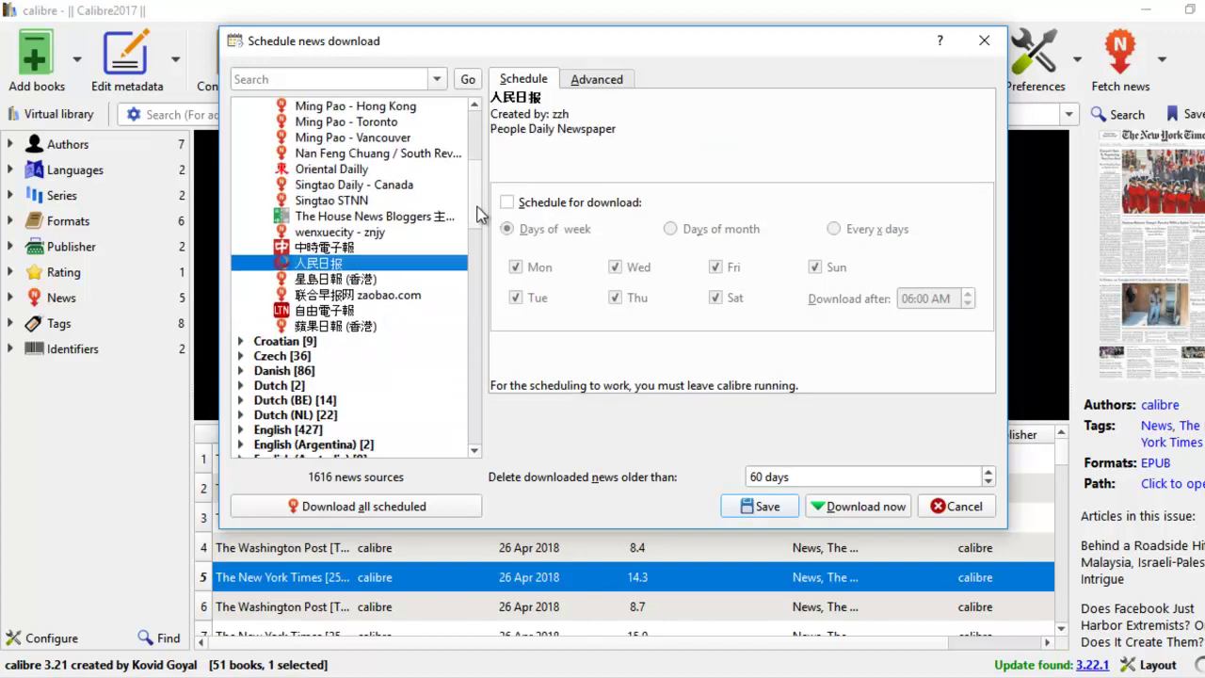
# - Look through the English regional news sources, expanding English (China) to see its publications
pyautogui.moveTo(478, 227); pyautogui.dragTo(478, 265)
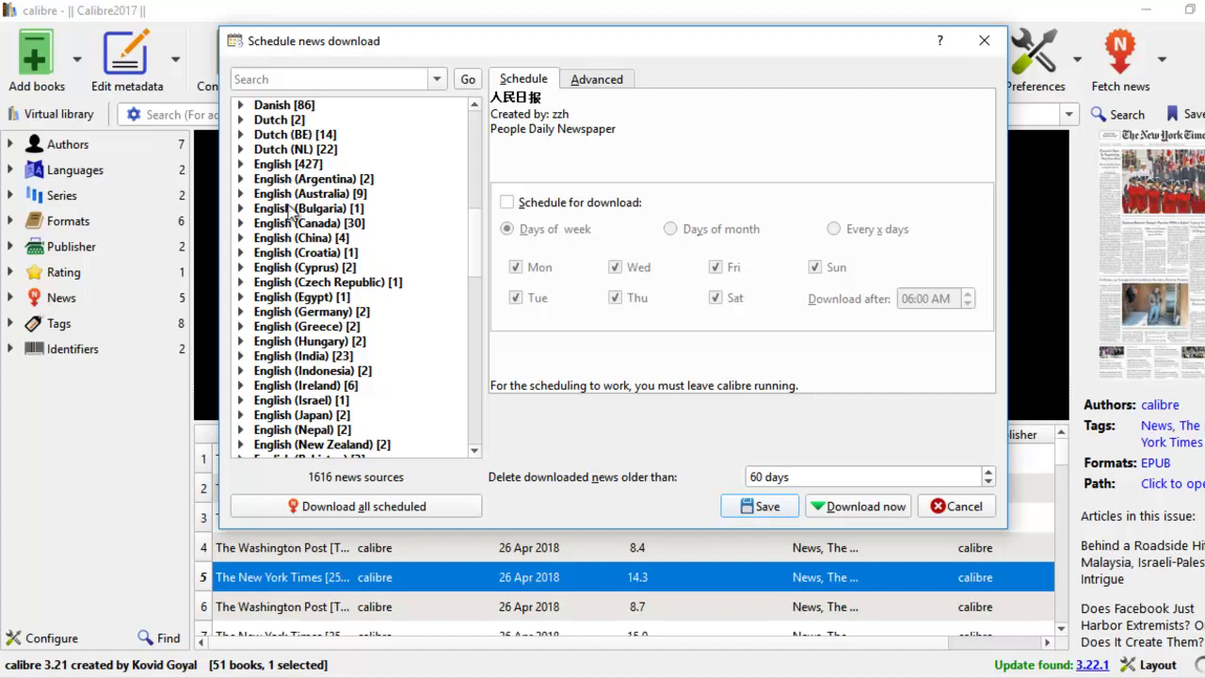
pyautogui.click(240, 239)
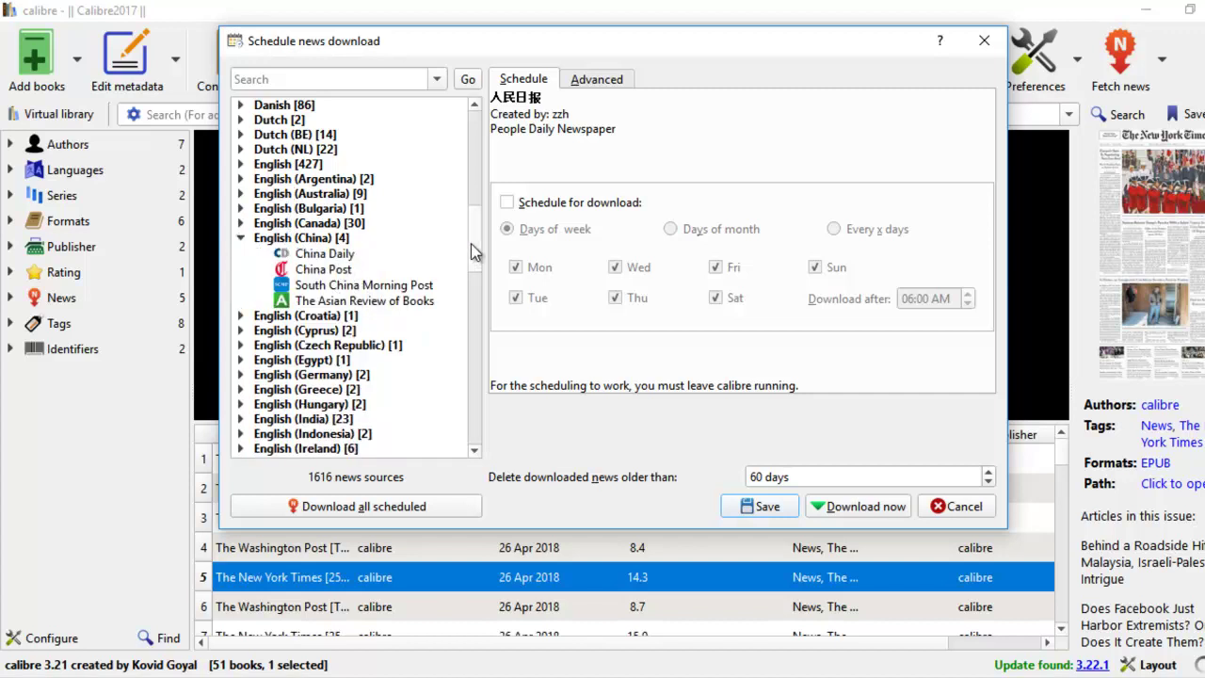
pyautogui.scroll(-4, 472, 259)
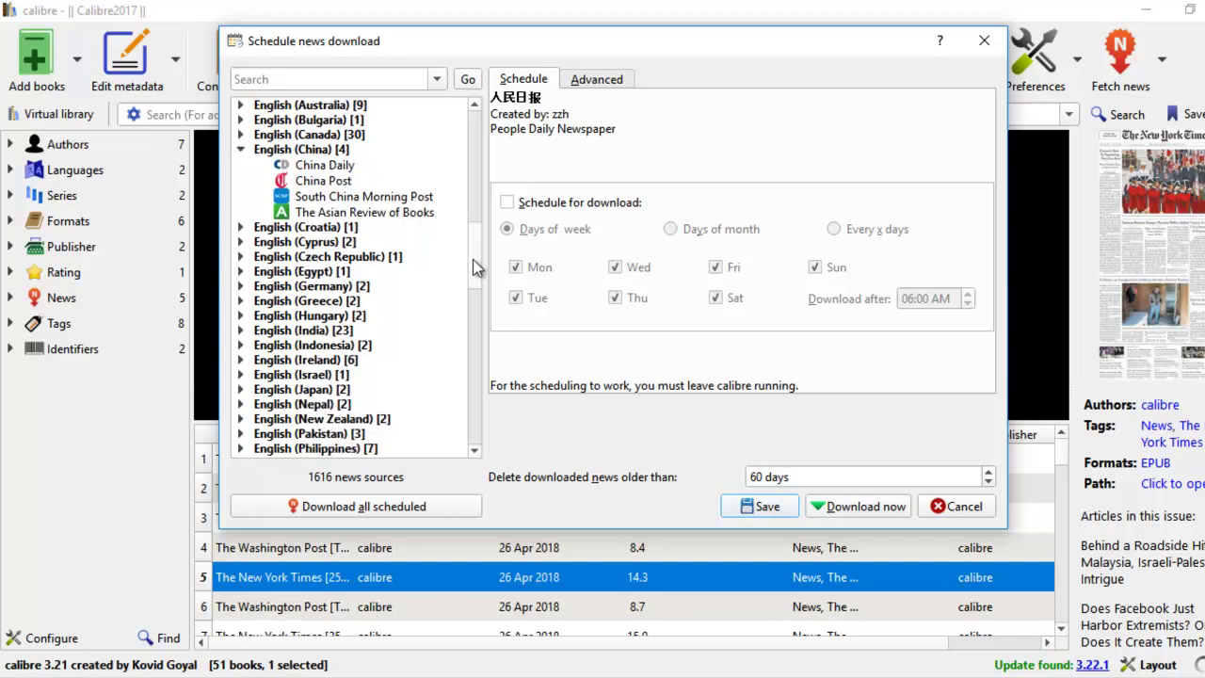
pyautogui.scroll(-3, 470, 273)
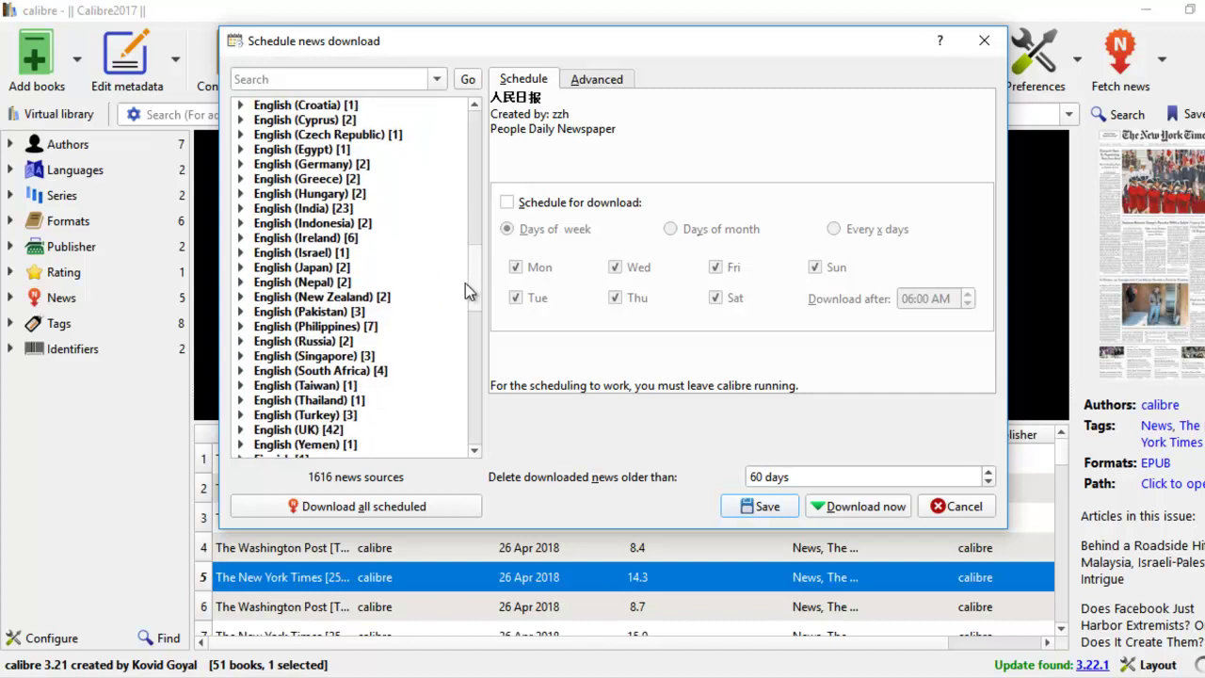
pyautogui.scroll(2, 462, 292)
pyautogui.scroll(-1, 460, 282)
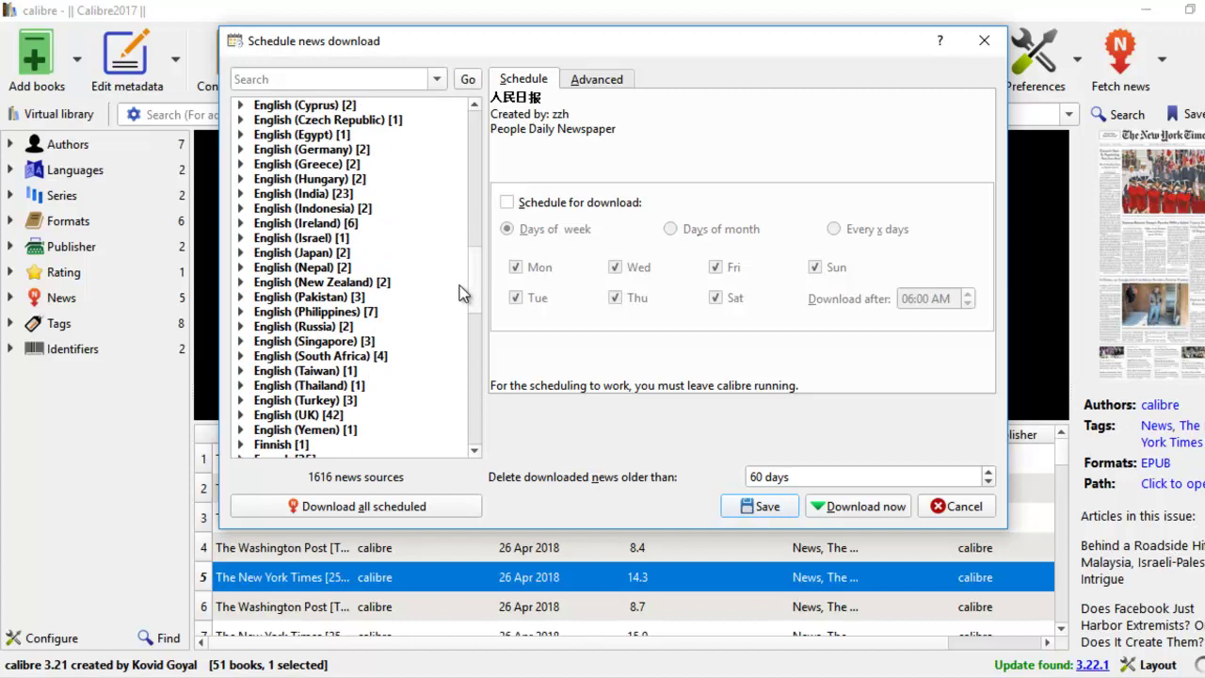
# - Search the news sources for "Washington New", and enable scheduled download for The Washington Post listed under English
pyautogui.click(289, 81)
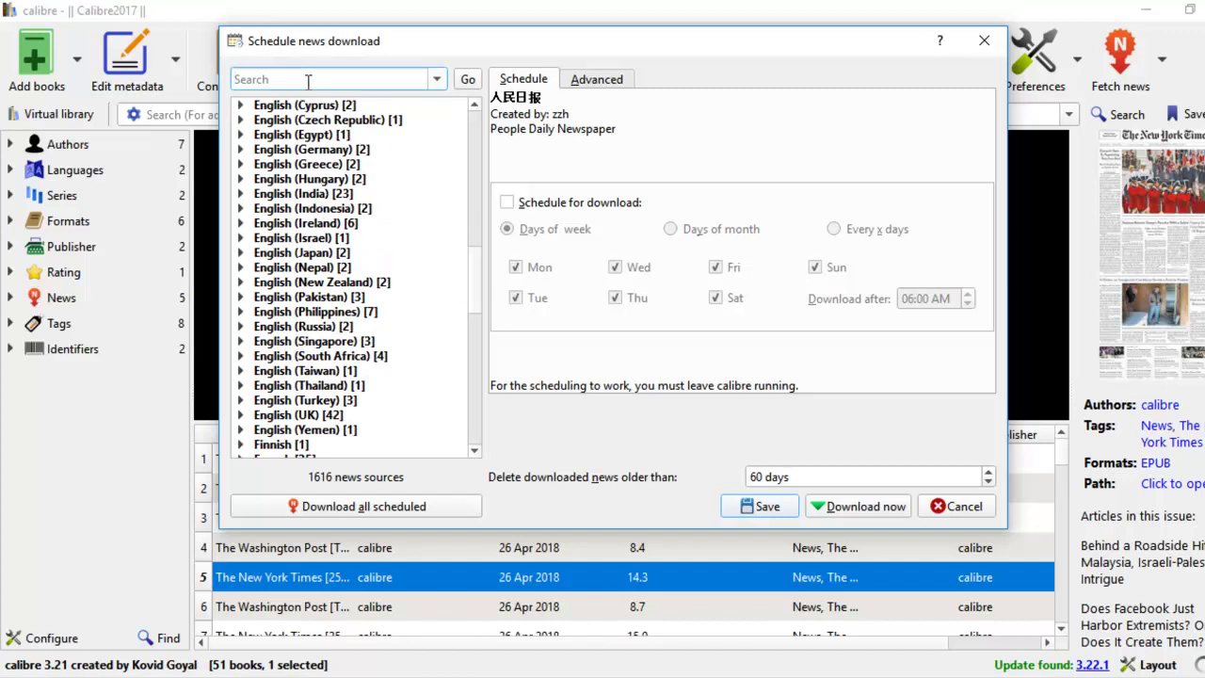
pyautogui.write('Washington New')
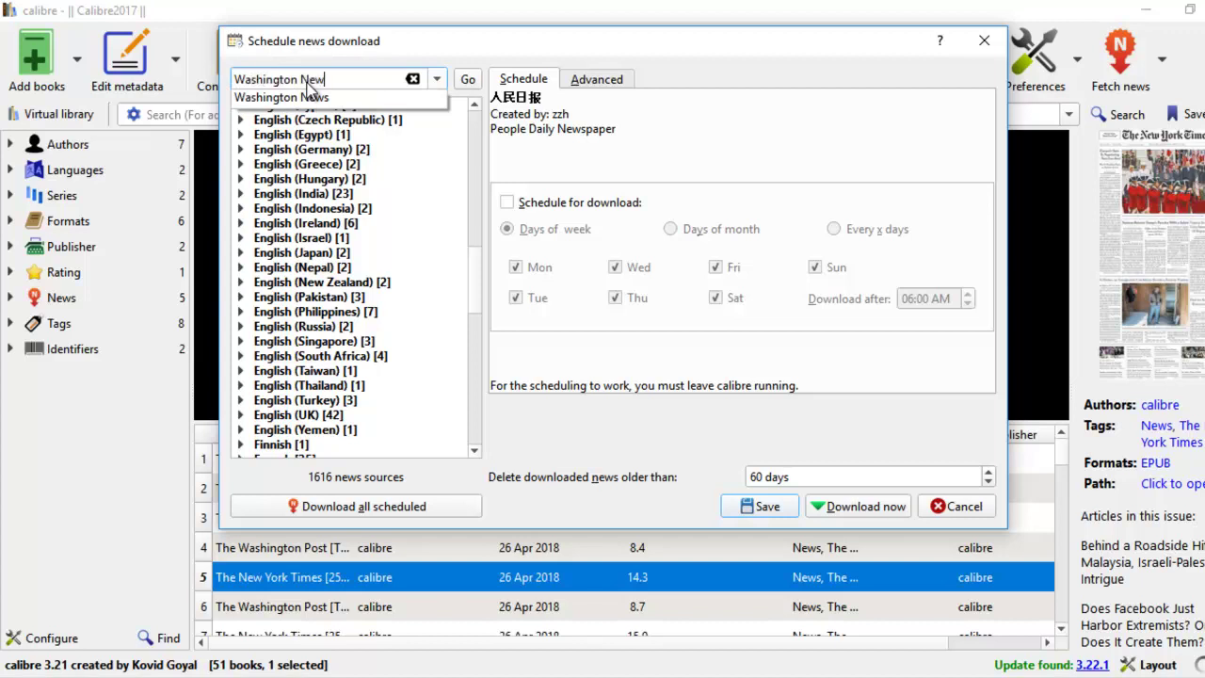
pyautogui.press('Escape')
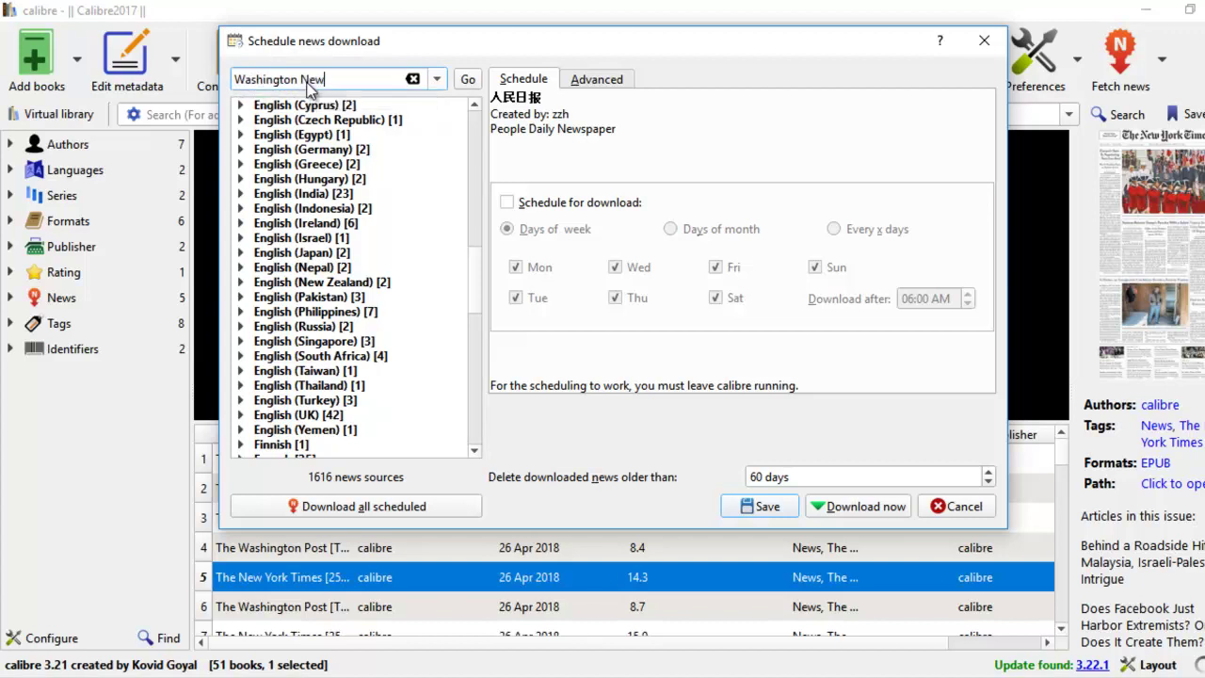
pyautogui.press('Return')
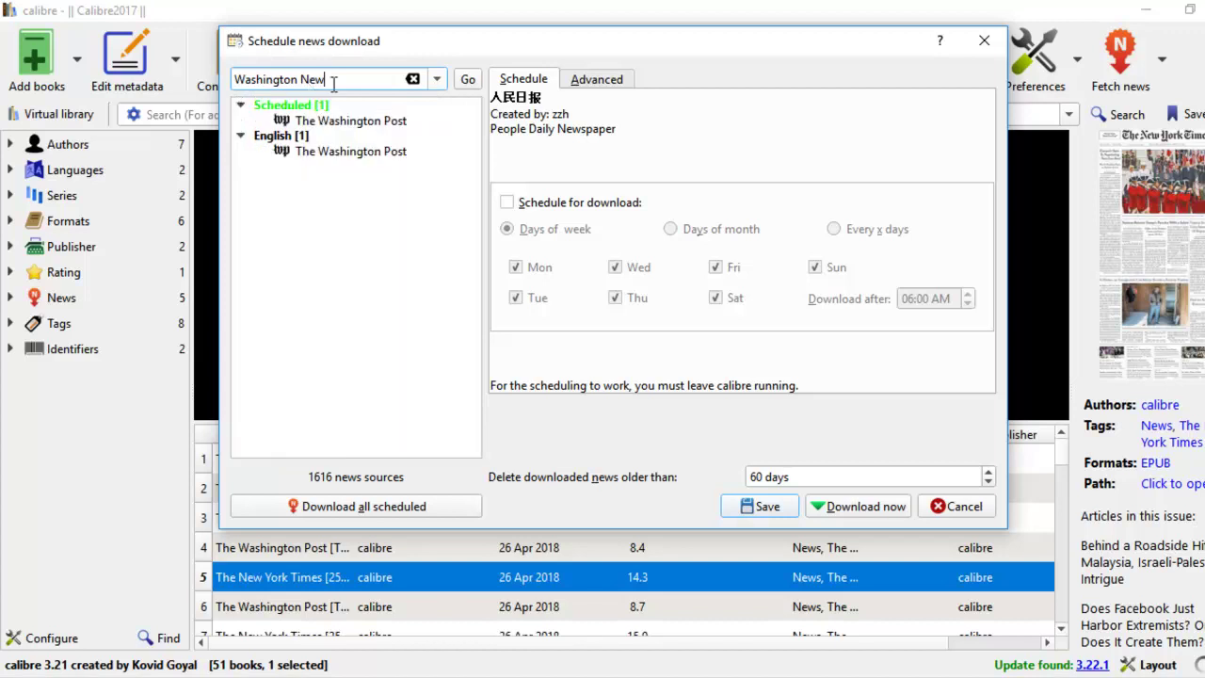
pyautogui.click(297, 152)
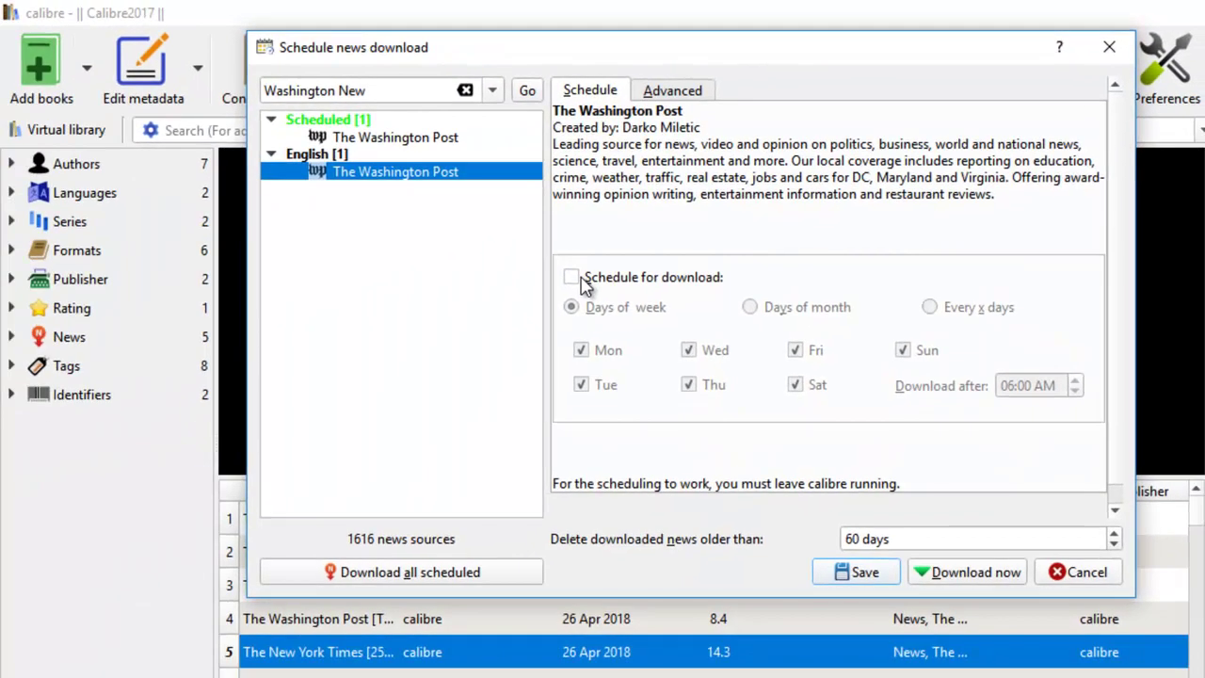
pyautogui.click(577, 278)
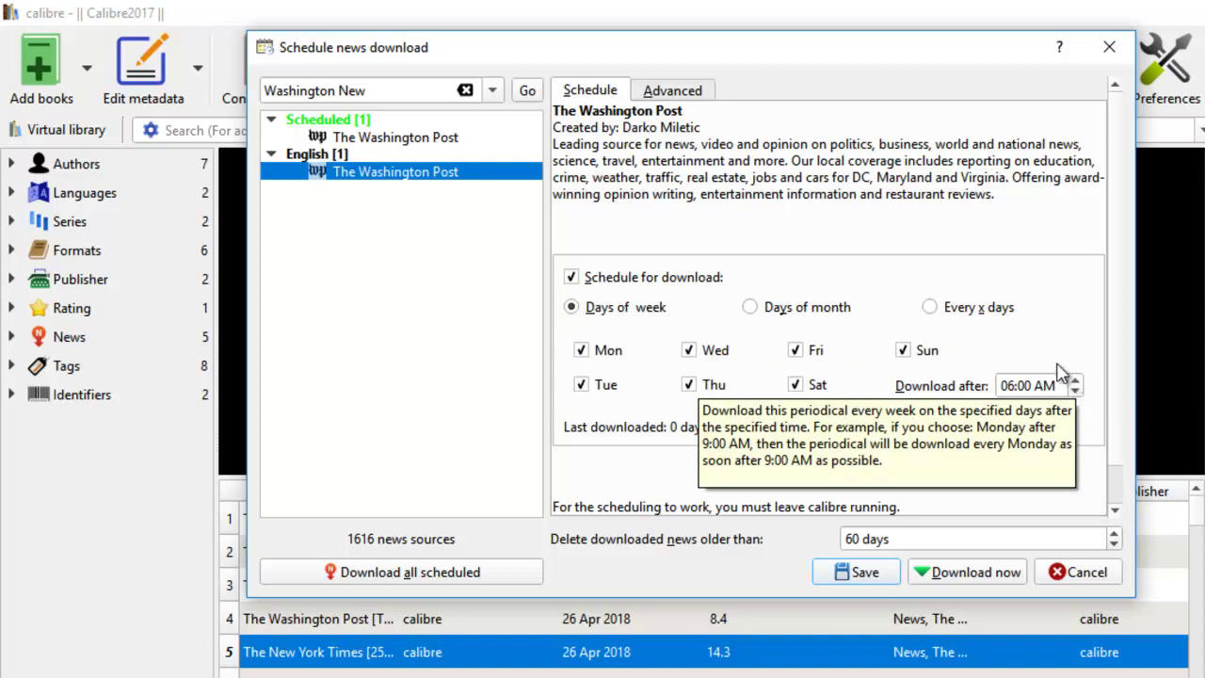
# - Try the days-of-month schedule with "Monday" as the day, and clear the entry
pyautogui.click(751, 307)
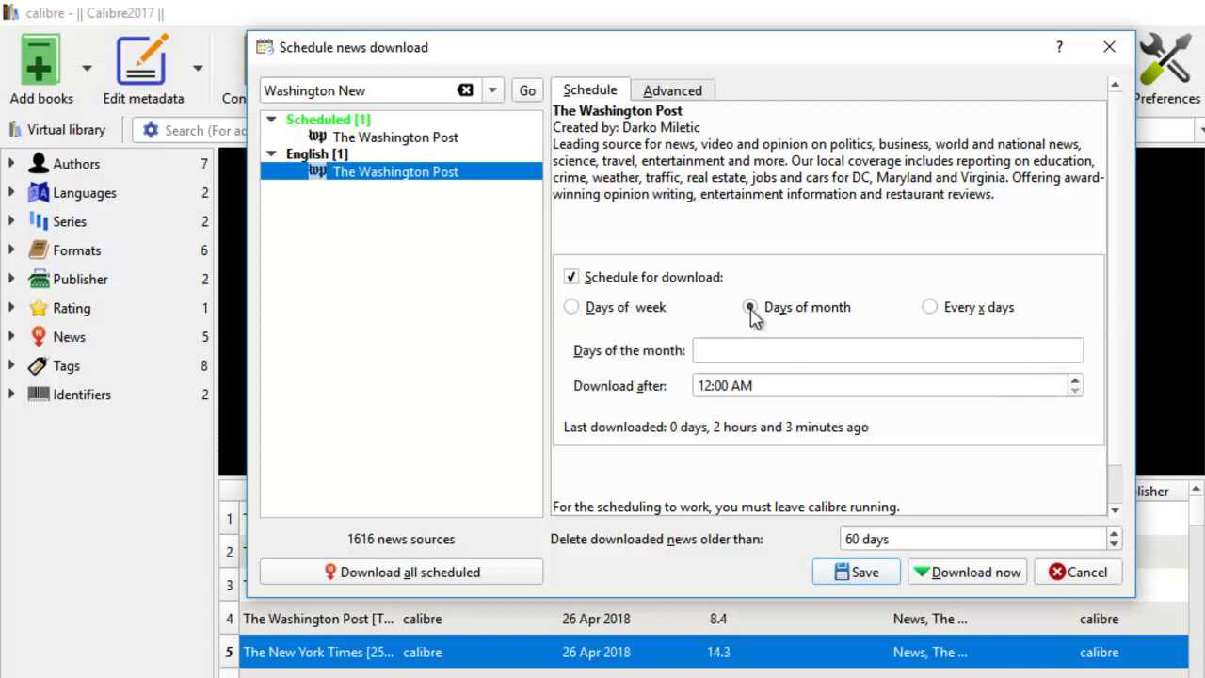
pyautogui.click(837, 353)
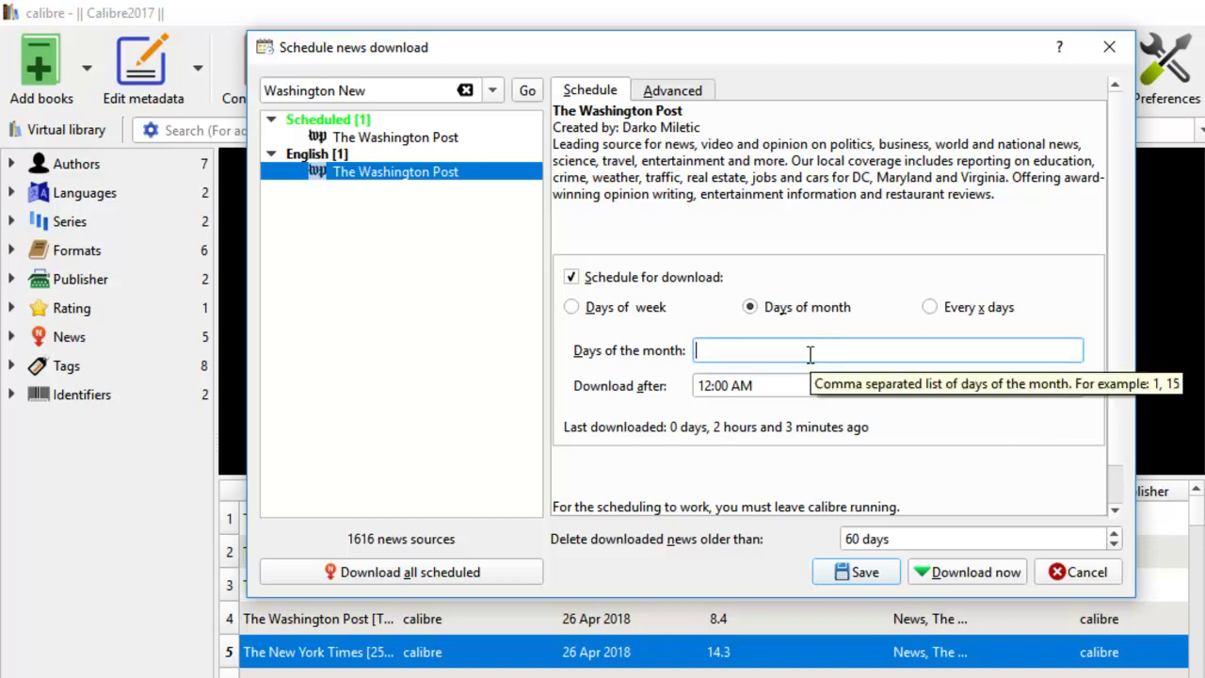
pyautogui.write('Monday')
pyautogui.press('BackSpace')
pyautogui.press('BackSpace')
pyautogui.press('BackSpace')
pyautogui.press('BackSpace')
pyautogui.press('BackSpace')
pyautogui.press('BackSpace')
# - Switch The Washington Post's schedule to every x days with a download interval of 10 days
pyautogui.click(929, 306)
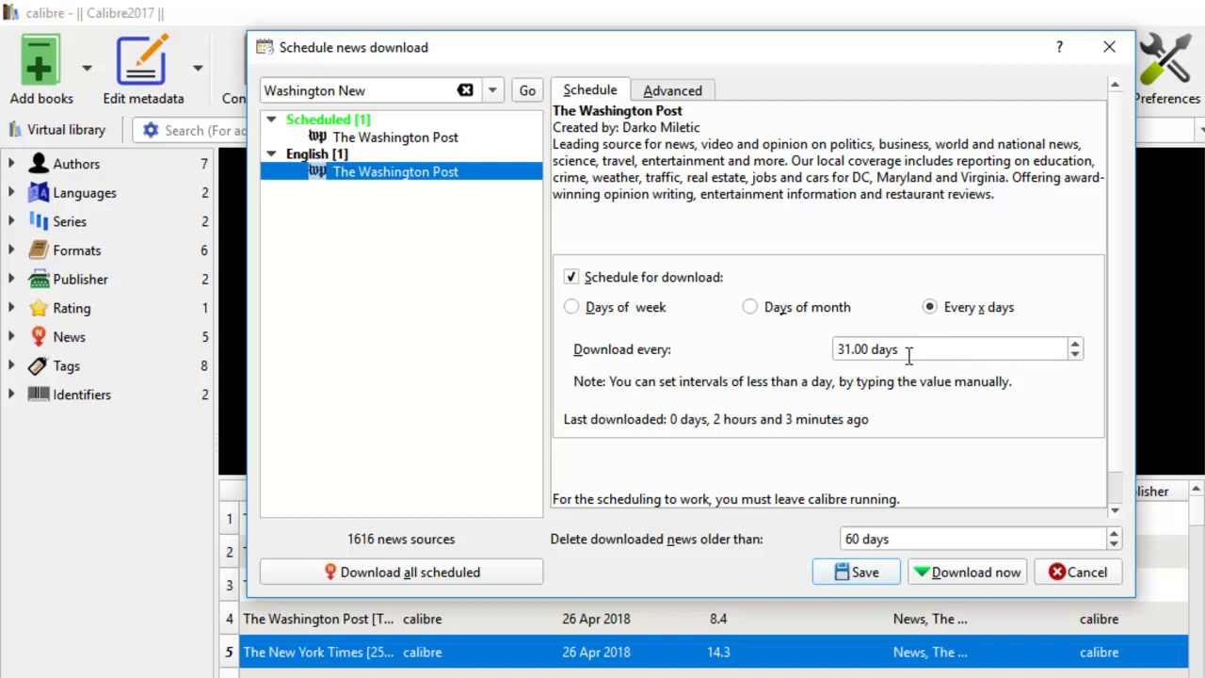
pyautogui.moveTo(910, 353); pyautogui.dragTo(835, 356)
pyautogui.write('10')
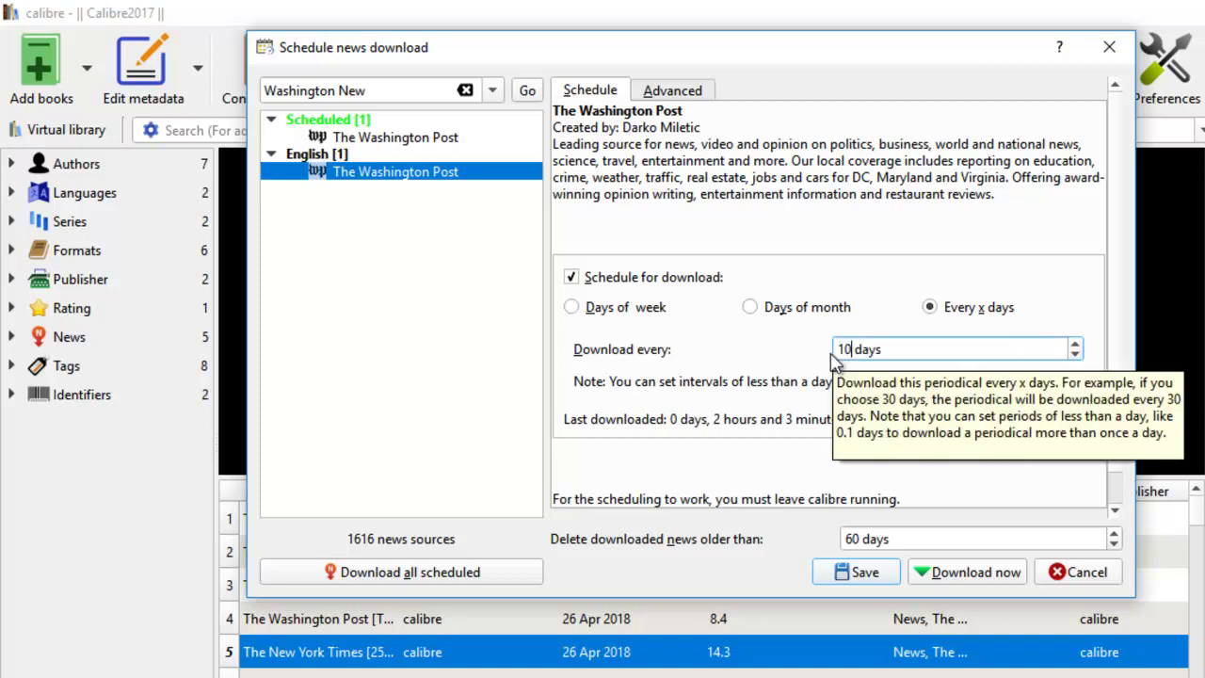
pyautogui.click(314, 172)
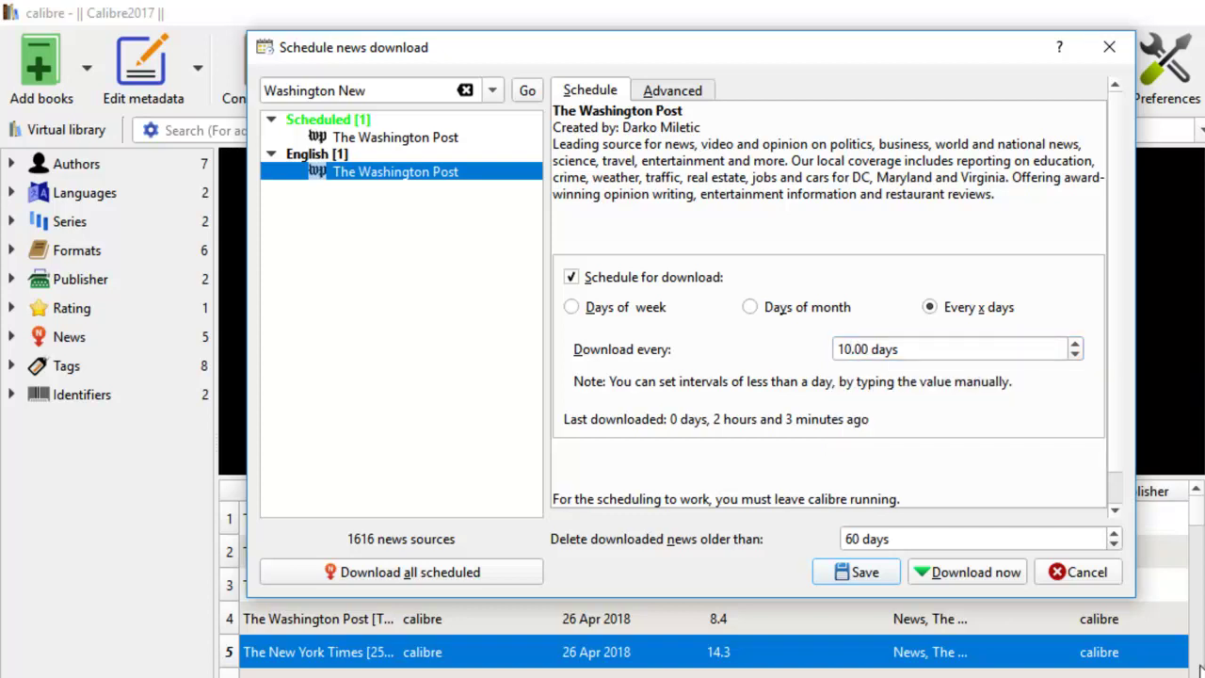
# - Schedule The Washington Post by days of week, toggling Sunday and Saturday, and download the issue immediately
pyautogui.click(571, 308)
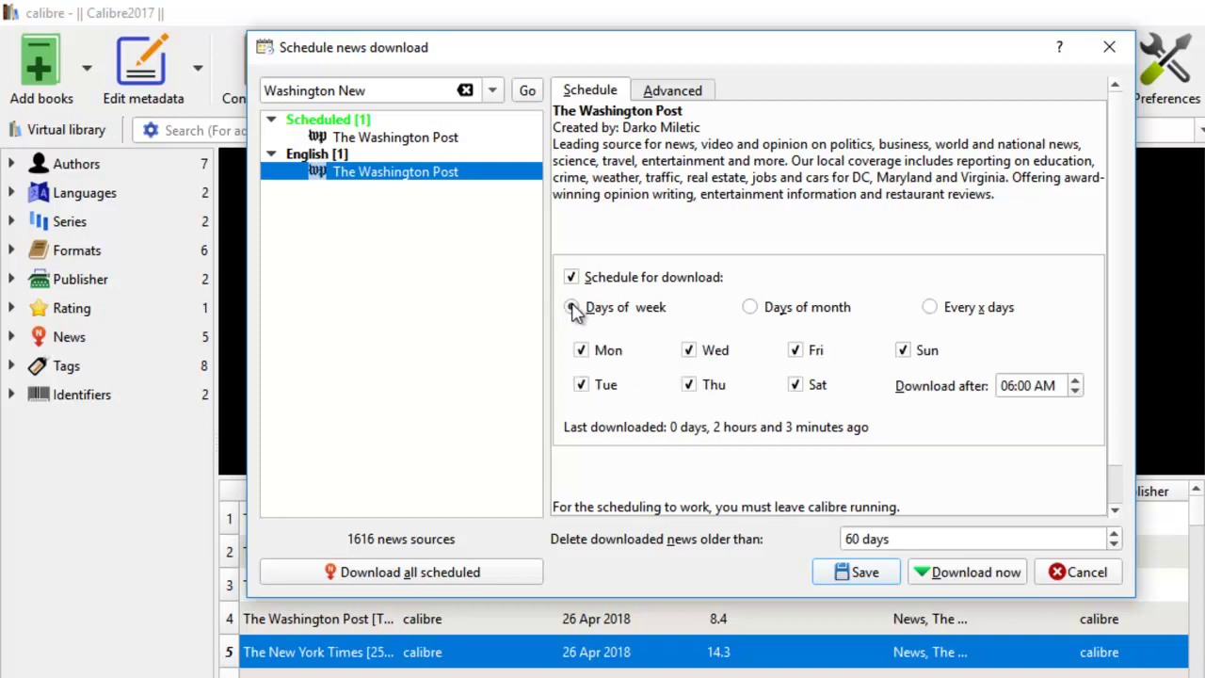
pyautogui.click(903, 351)
pyautogui.click(795, 386)
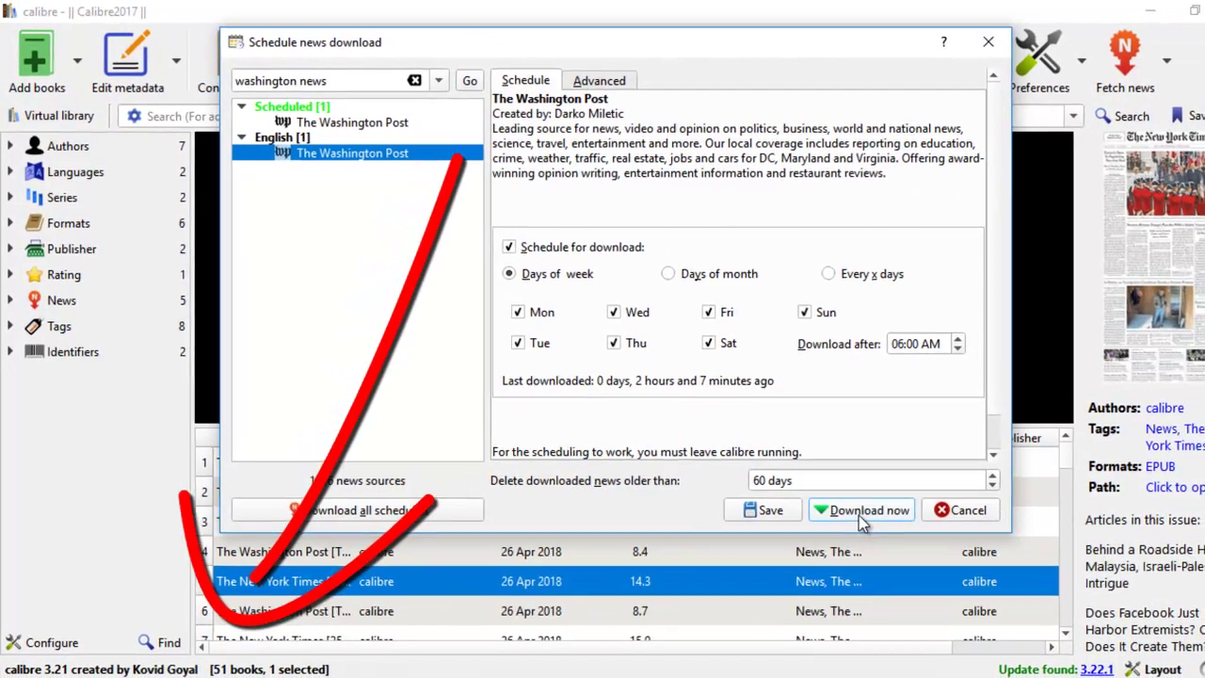
pyautogui.click(859, 515)
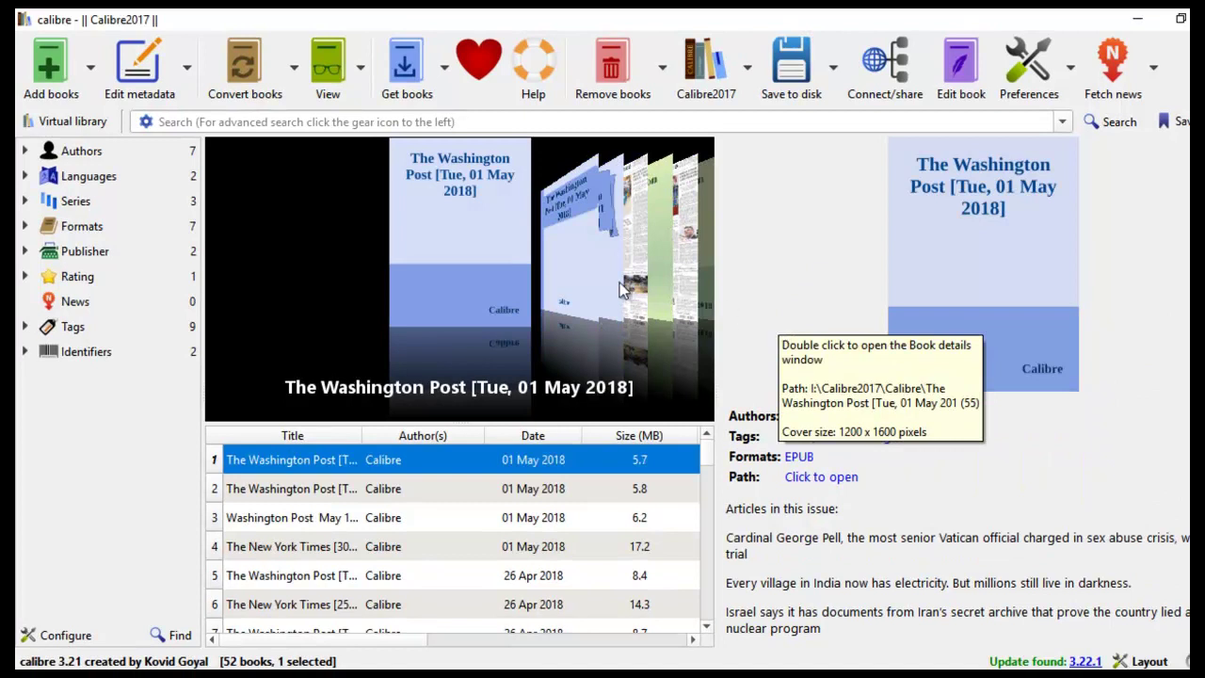
# - Open individual conversion for The Washington Post issue of 01 May 2018 and set its title to "Washington Post May 1, 2018"
pyautogui.rightClick(436, 253)
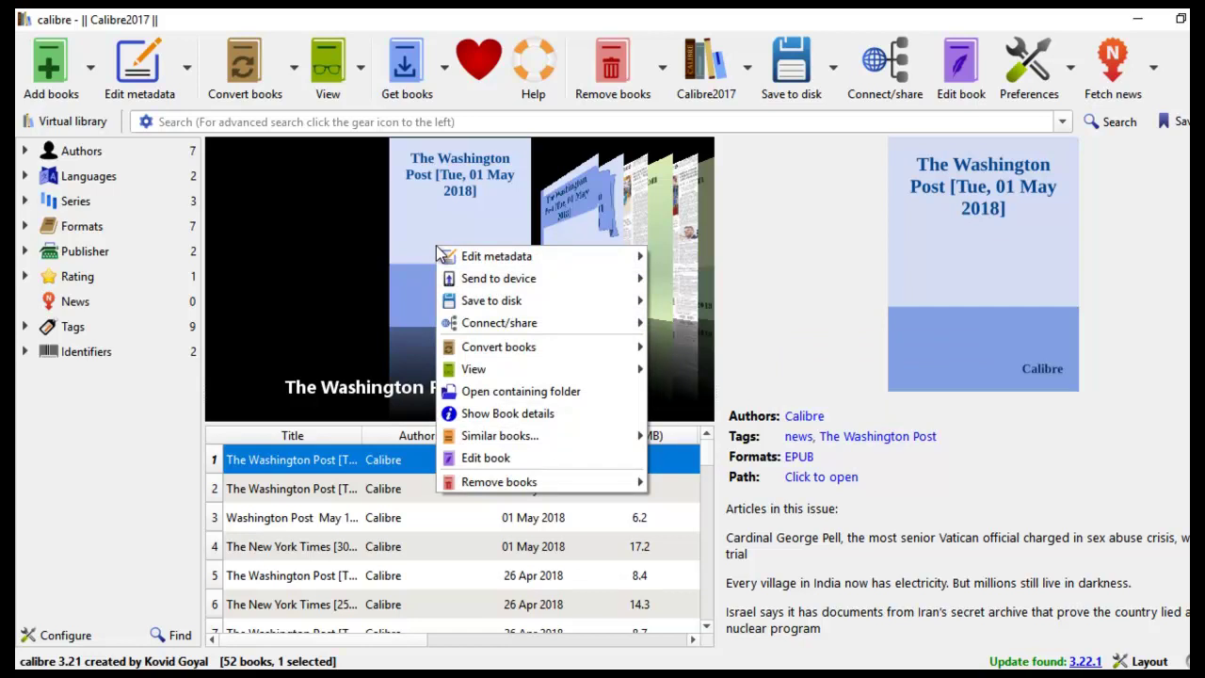
pyautogui.moveTo(577, 366)
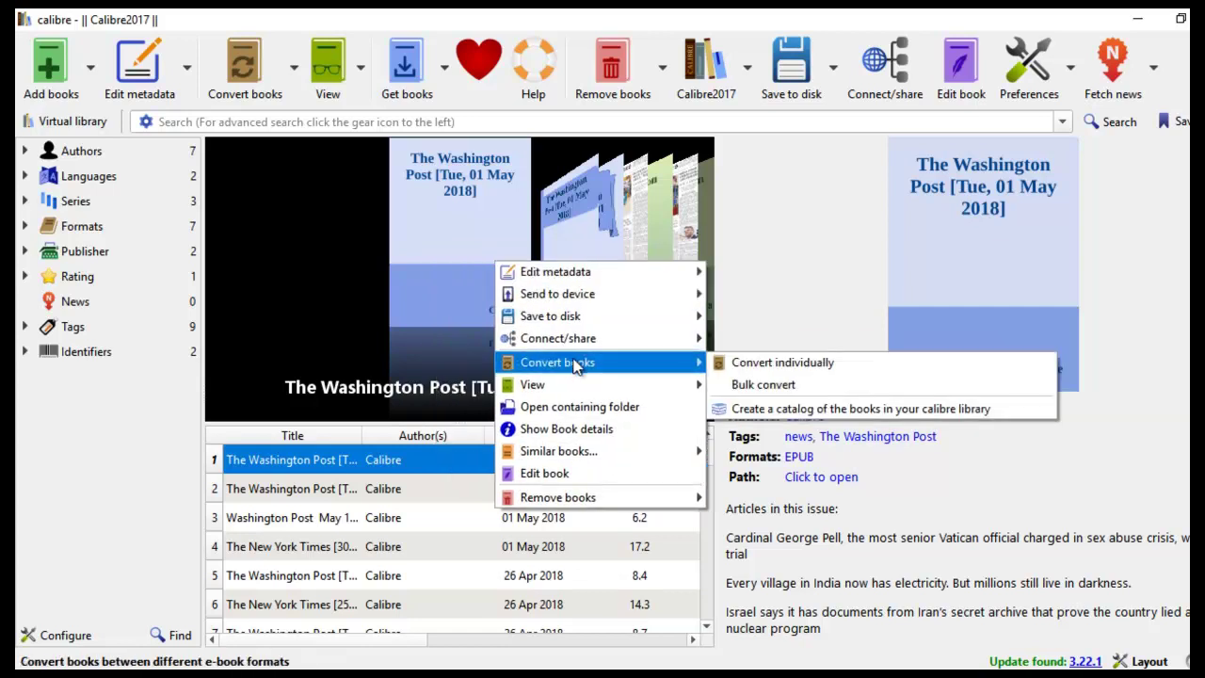
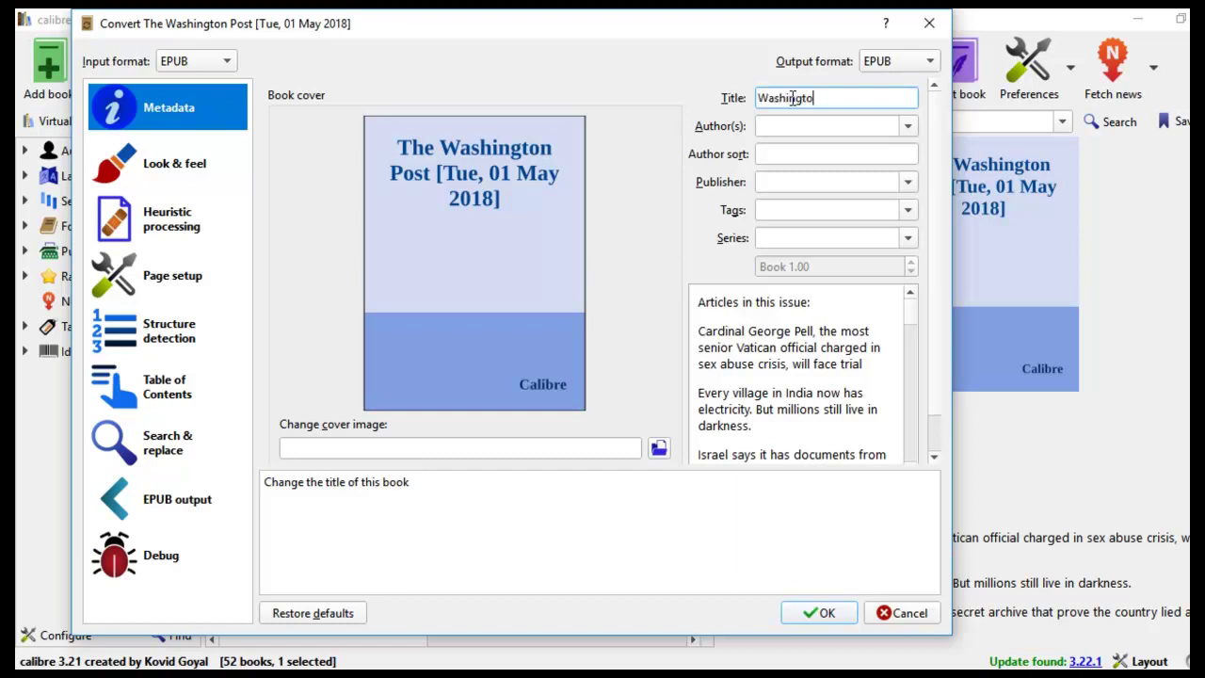
pyautogui.write('Post')
pyautogui.write('May 1, 2018')
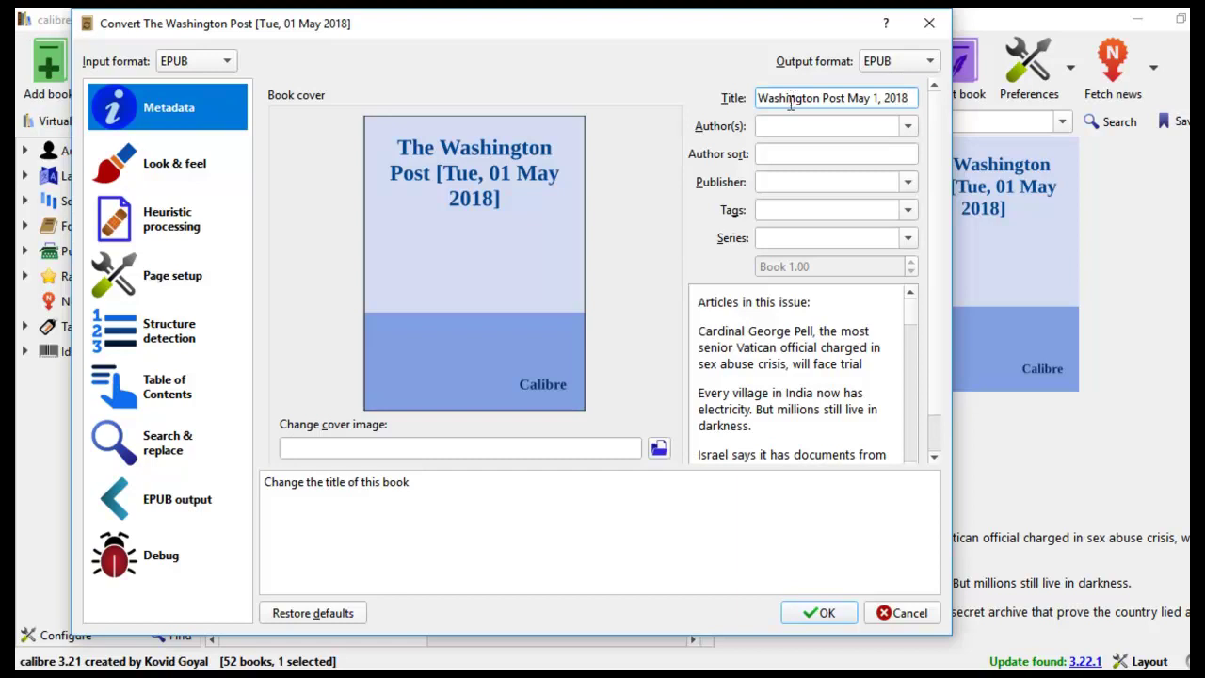
# - Set both the author and the publisher of the issue to "Calibre"
pyautogui.click(773, 125)
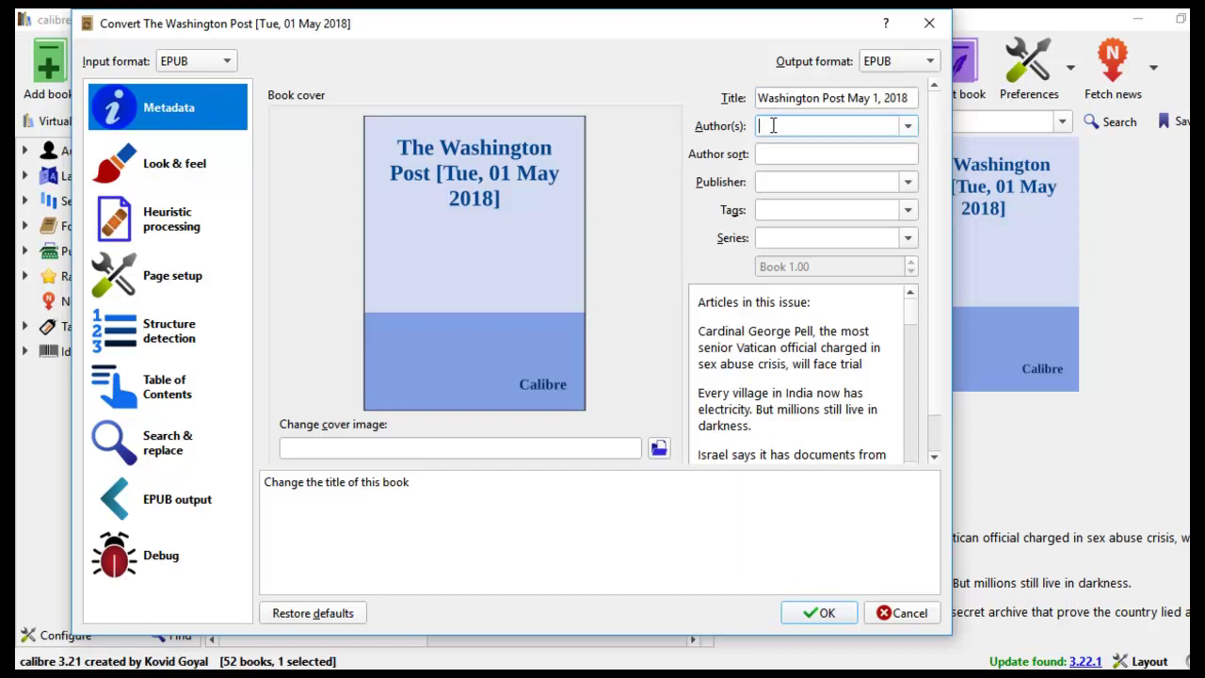
pyautogui.write('Ca')
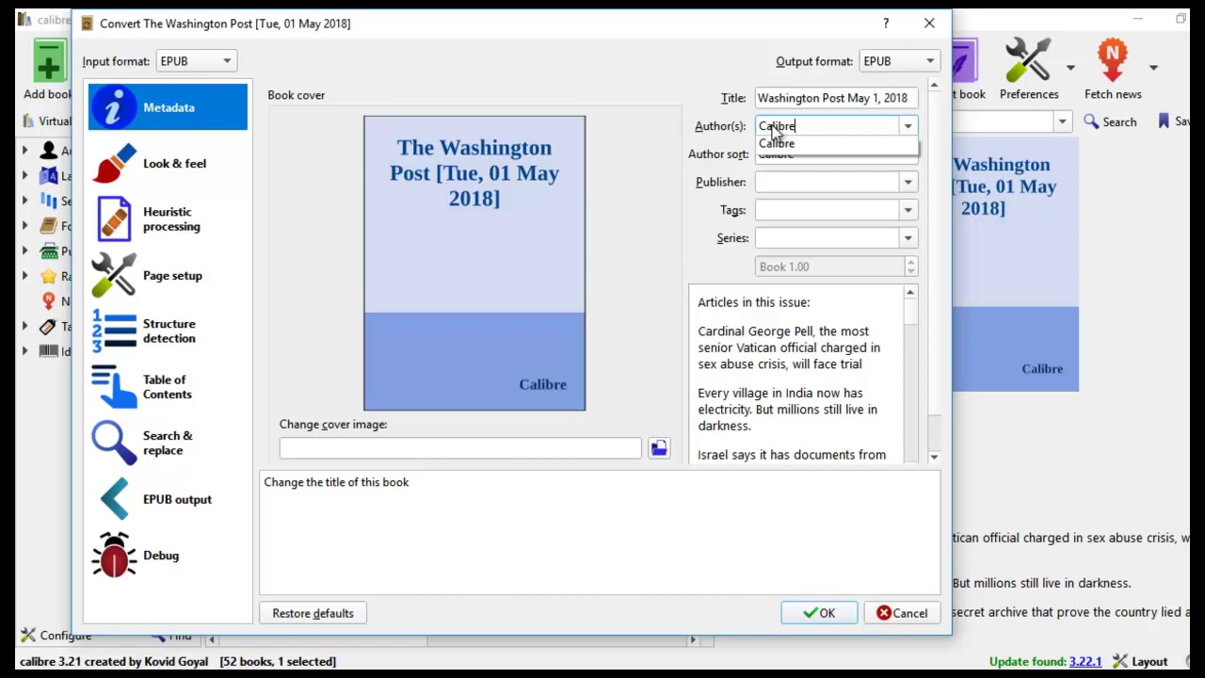
pyautogui.write('libre')
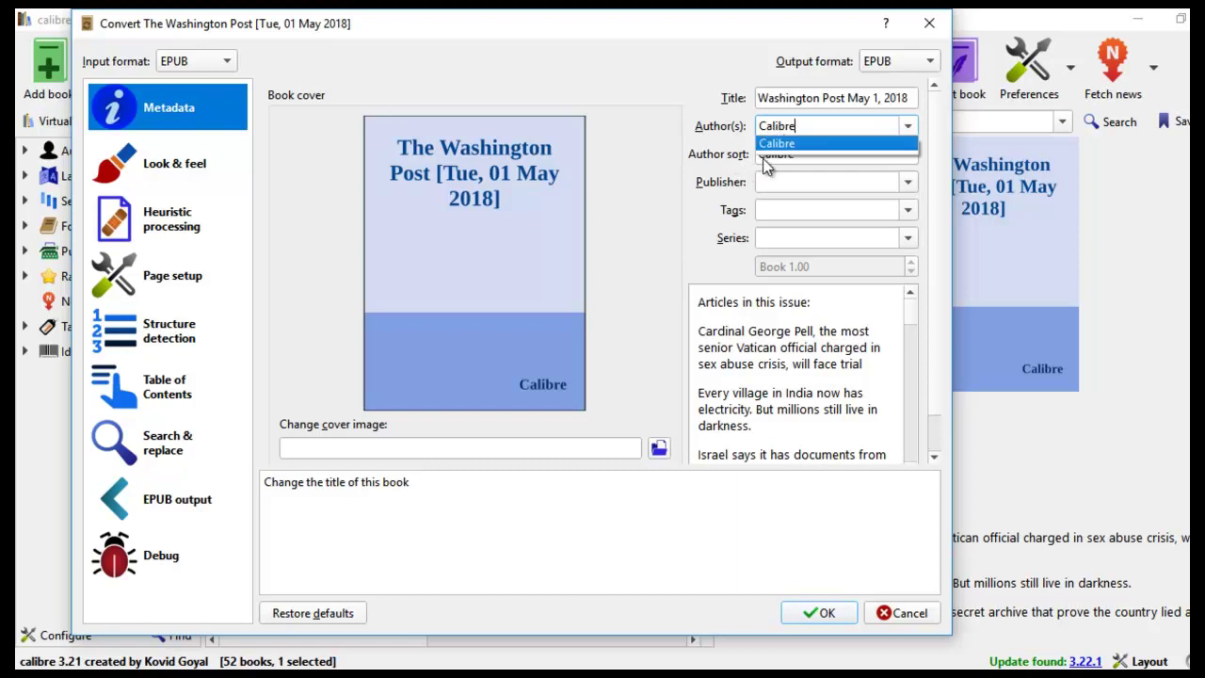
pyautogui.click(780, 155)
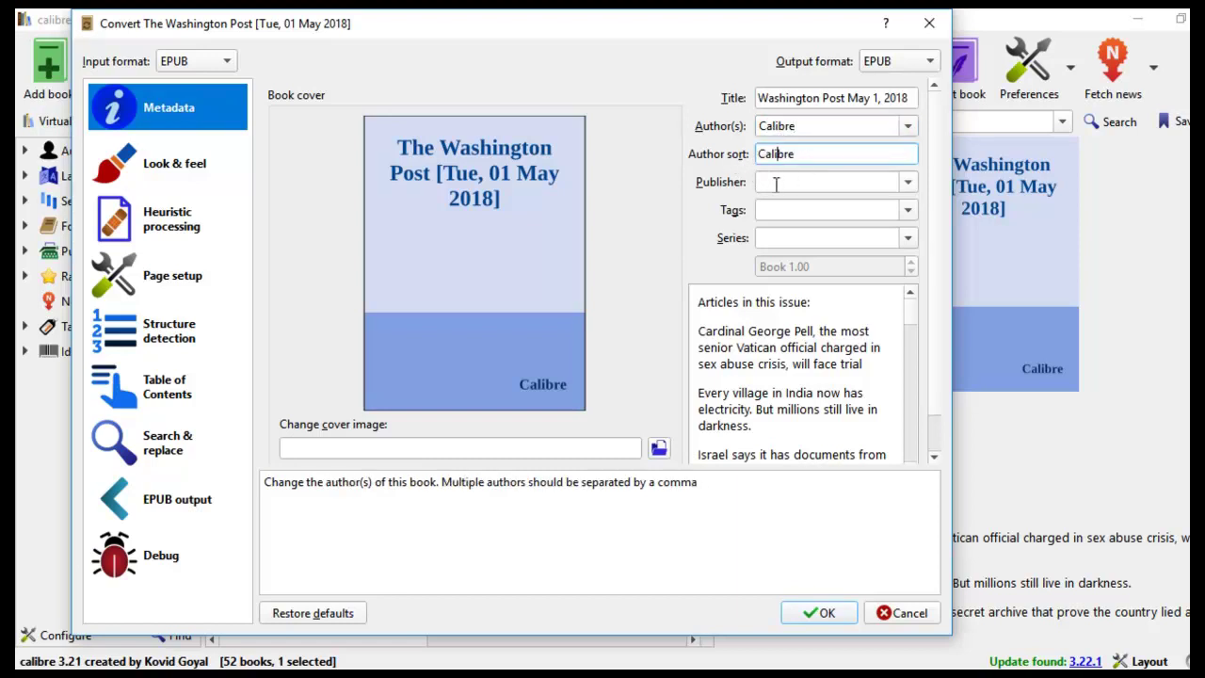
pyautogui.click(777, 182)
pyautogui.write('Calib')
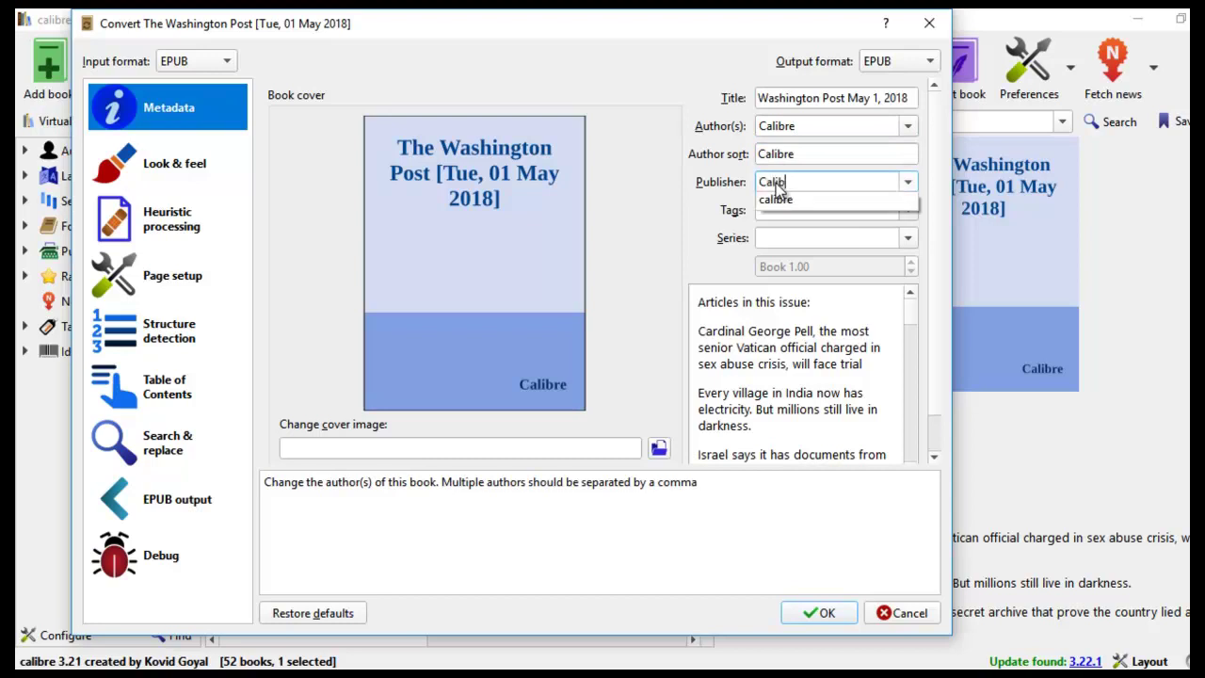
pyautogui.write('re')
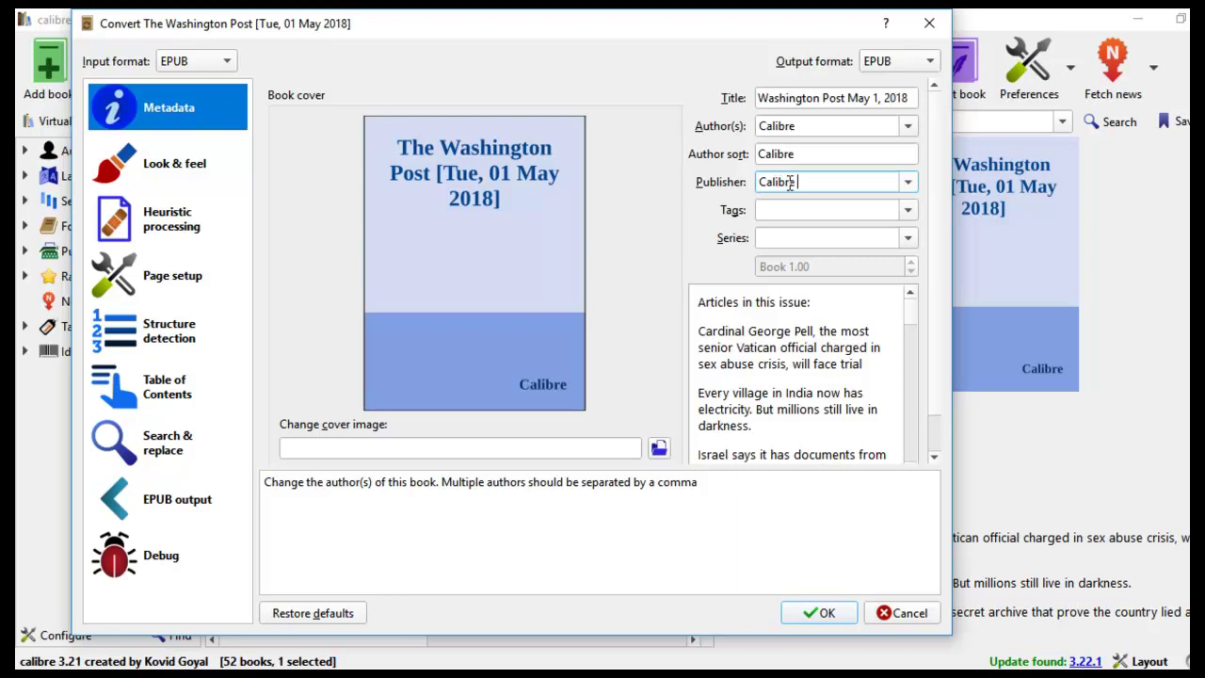
# - Set the issue's tags to "news Washington Post" and its series to "1"
pyautogui.click(814, 210)
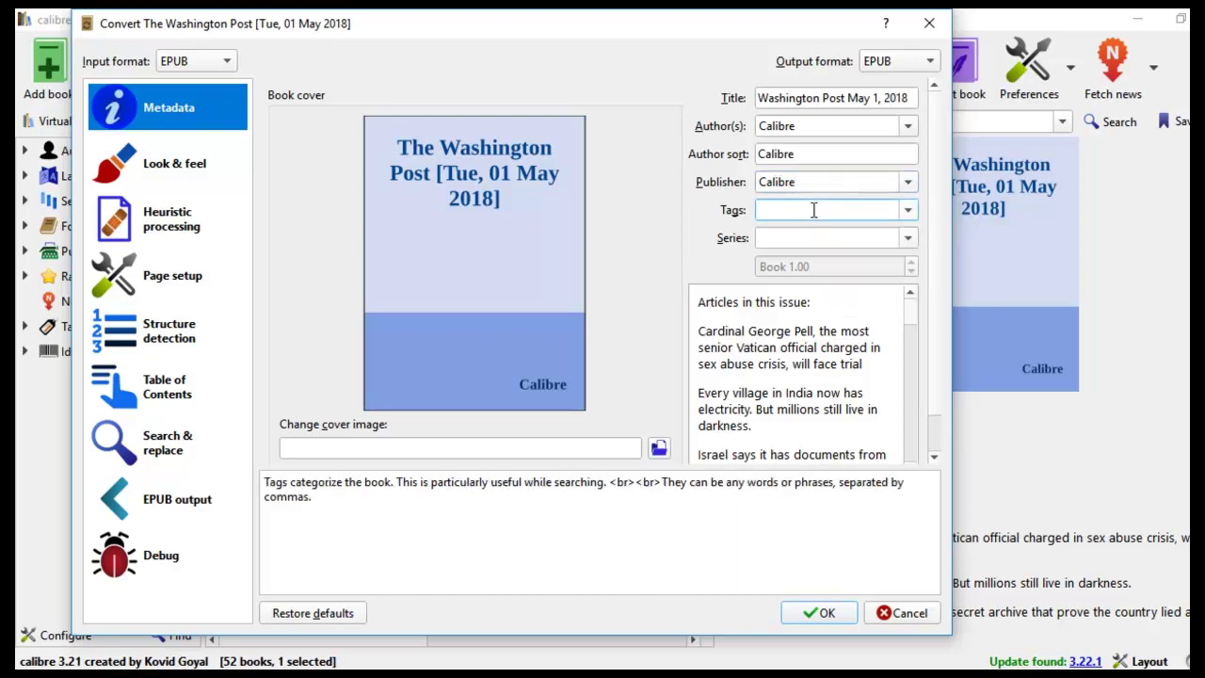
pyautogui.write('news ')
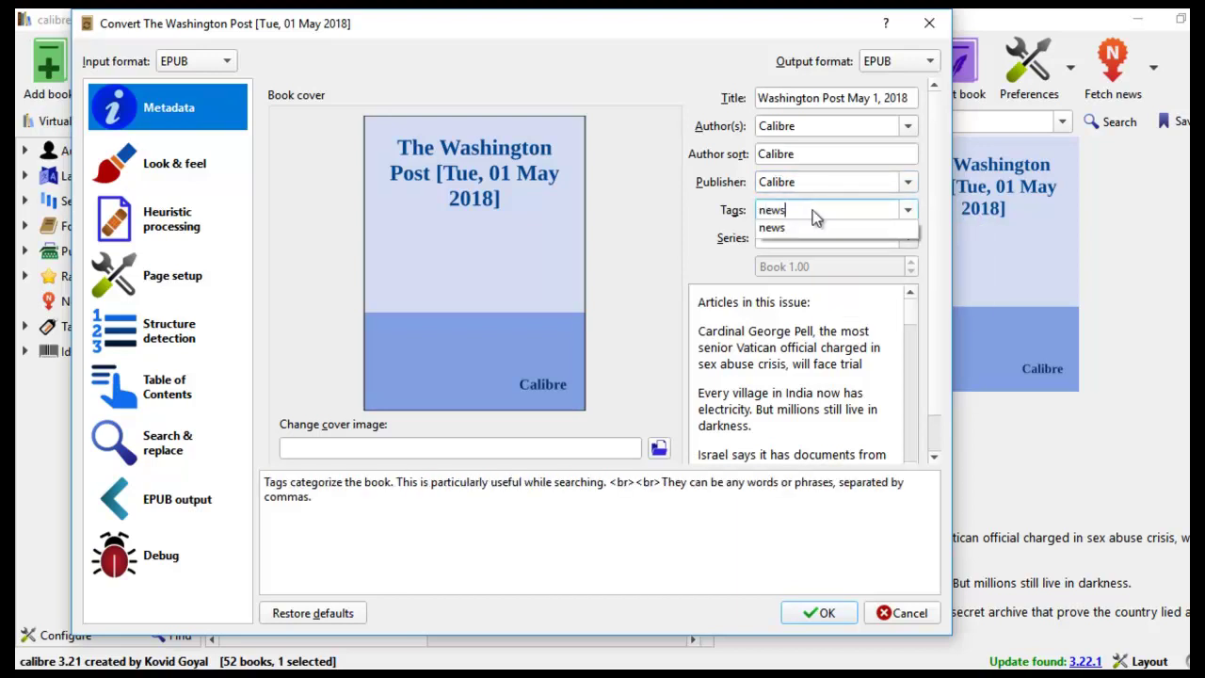
pyautogui.write('Wa')
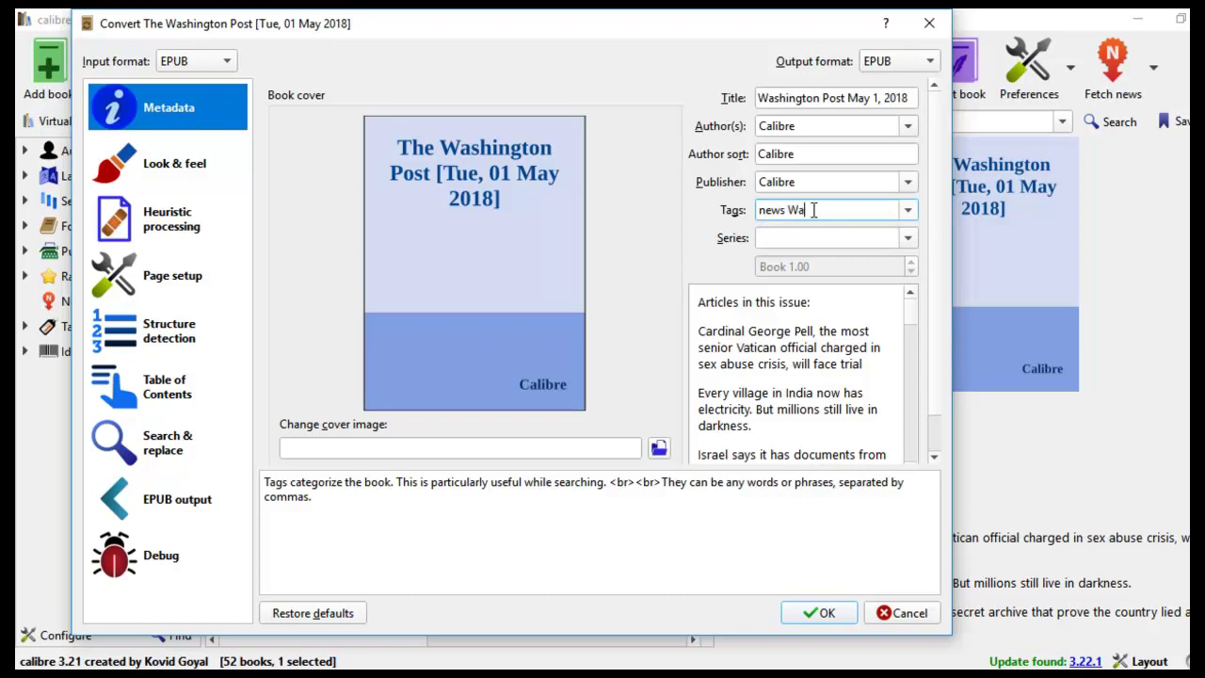
pyautogui.write('shington Post')
pyautogui.click(822, 241)
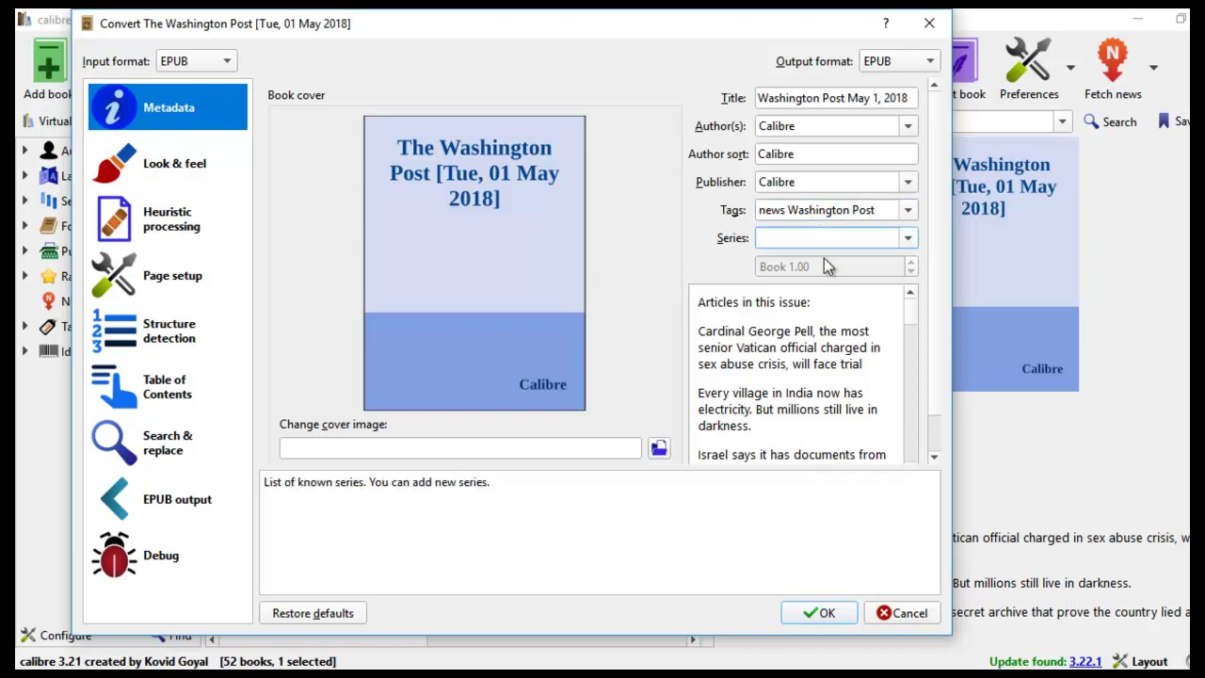
pyautogui.write('1')
pyautogui.press('Return')
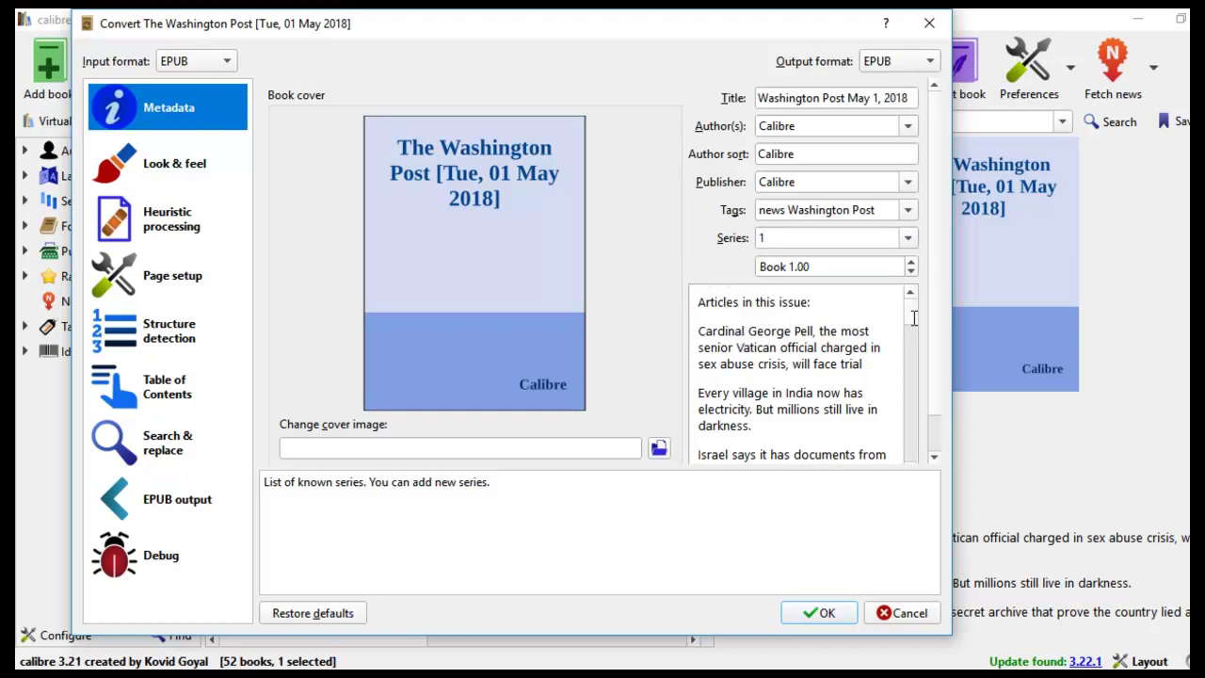
# - Read through the issue's article summary to the end and start the EPUB conversion with the edited metadata
pyautogui.scroll(-10, 910, 317)
pyautogui.scroll(10, 725, 331)
pyautogui.scroll(-2, 914, 320)
pyautogui.moveTo(913, 320); pyautogui.dragTo(912, 457)
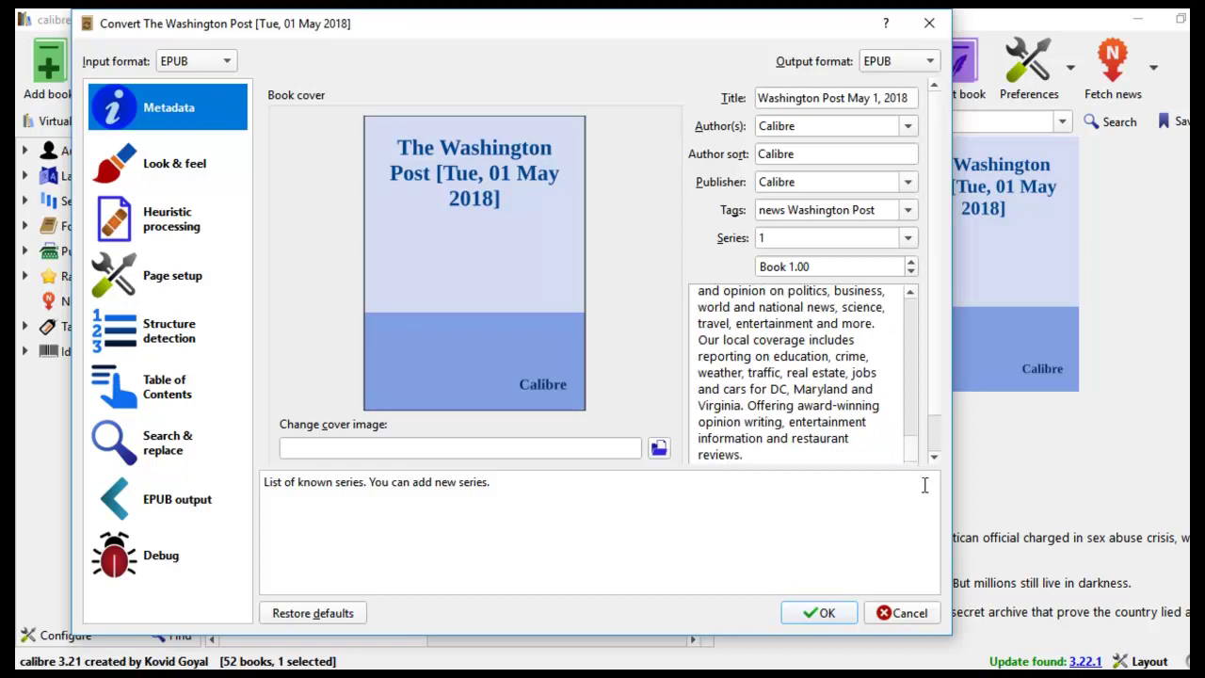
pyautogui.click(821, 613)
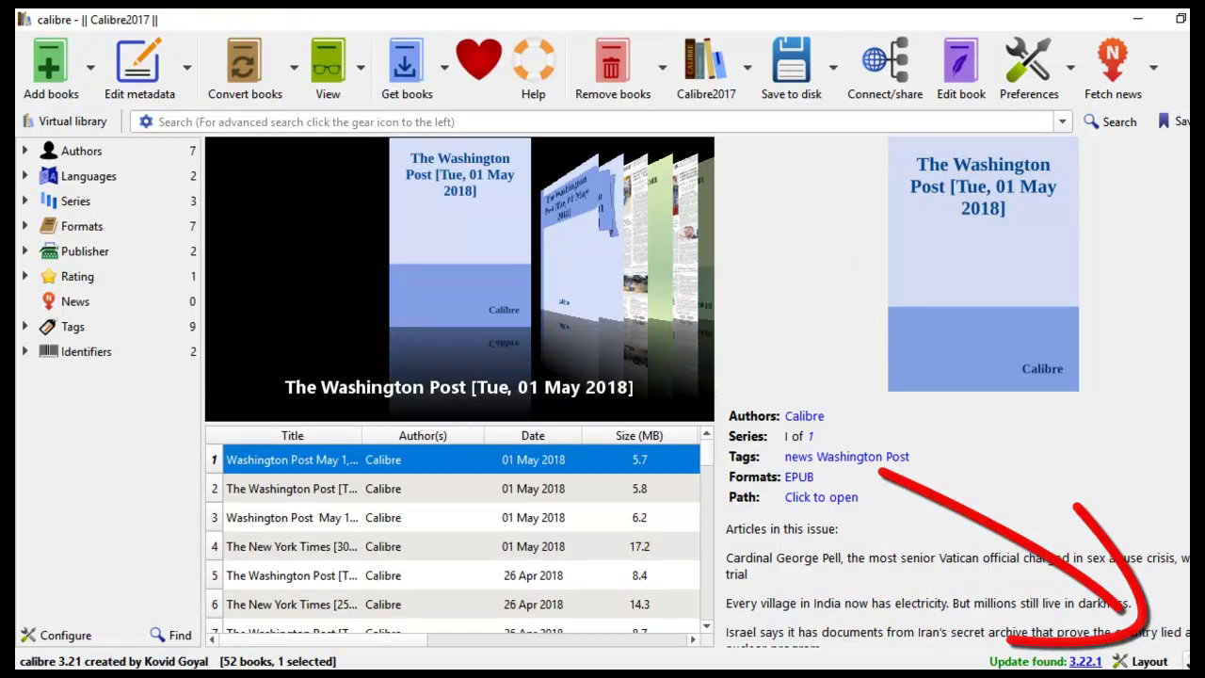
# - Convert "Washington Post May 1, 2018" again with the level 1 table of contents XPath expression set to "//h:h1"
pyautogui.press('c')
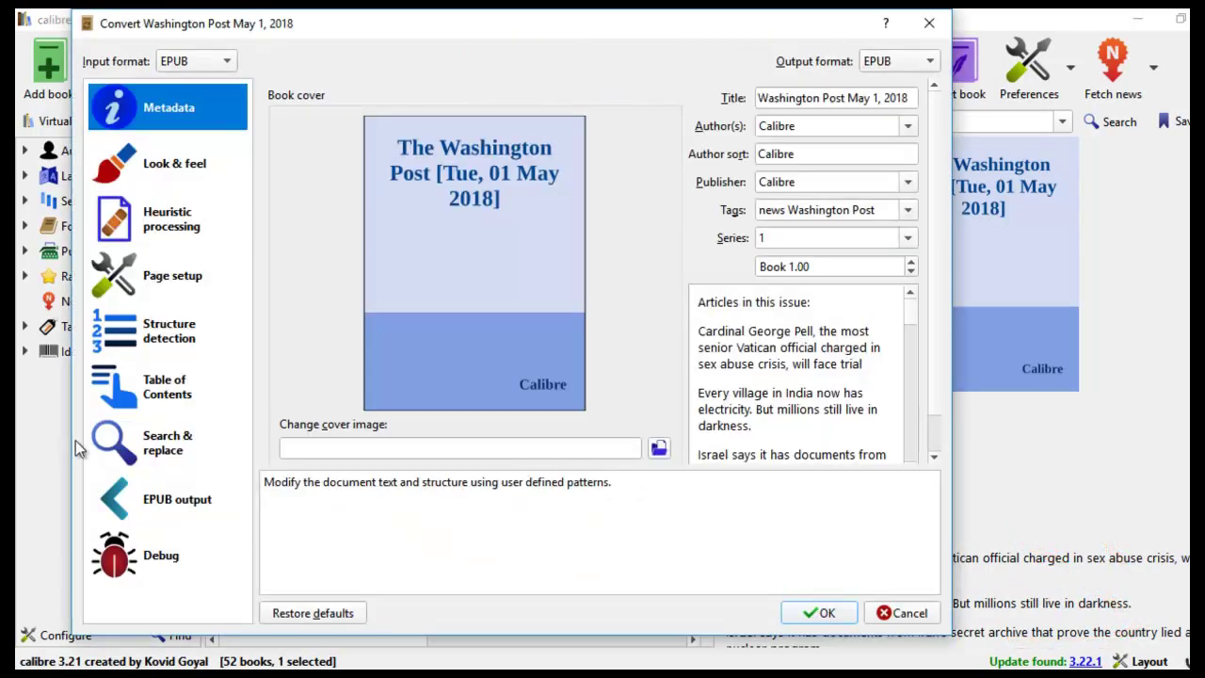
pyautogui.click(166, 393)
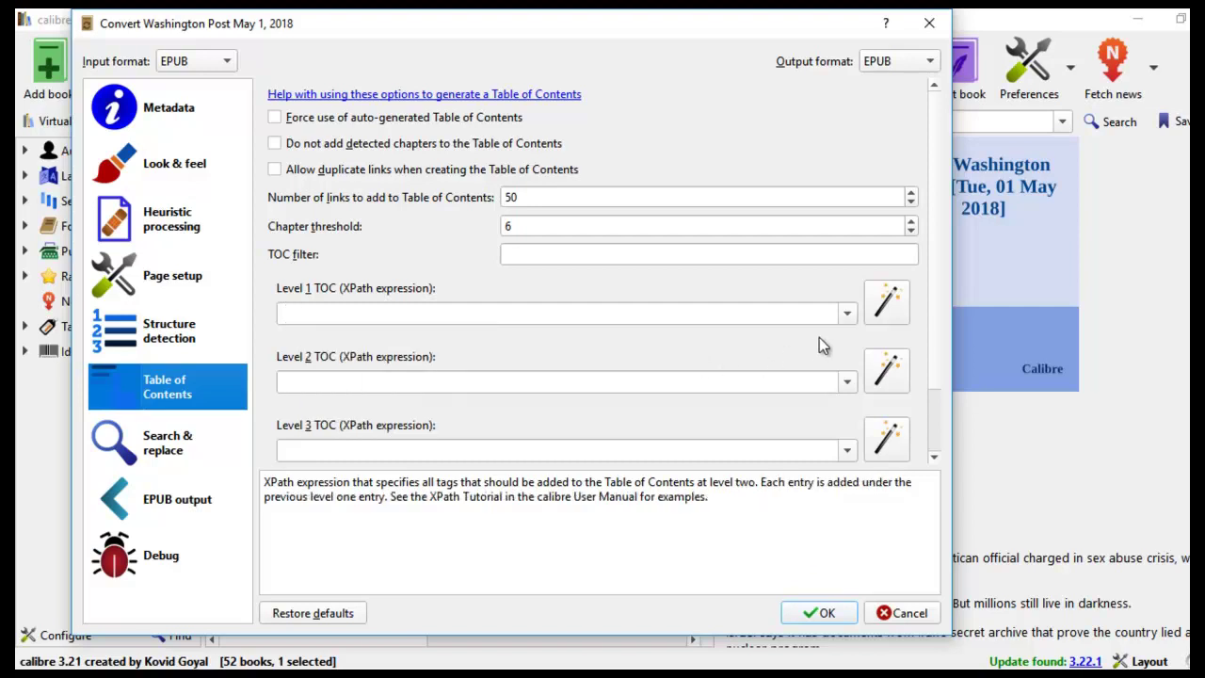
pyautogui.click(843, 319)
pyautogui.write('//h:h1')
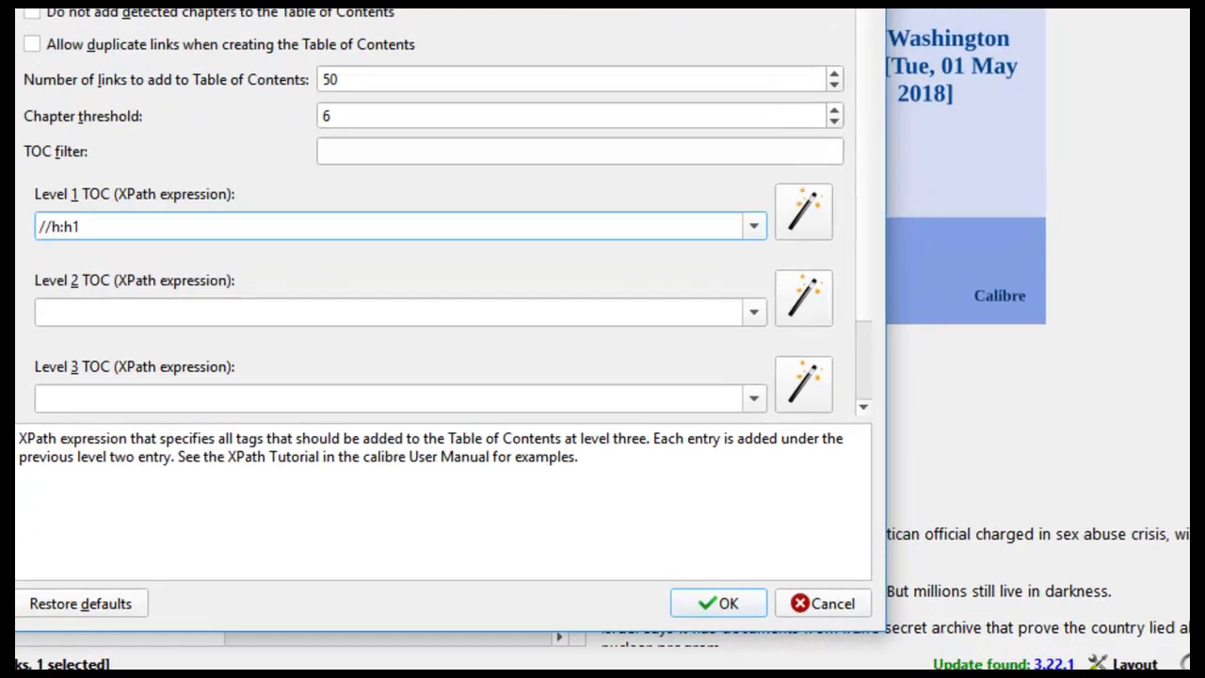
pyautogui.press('Return')
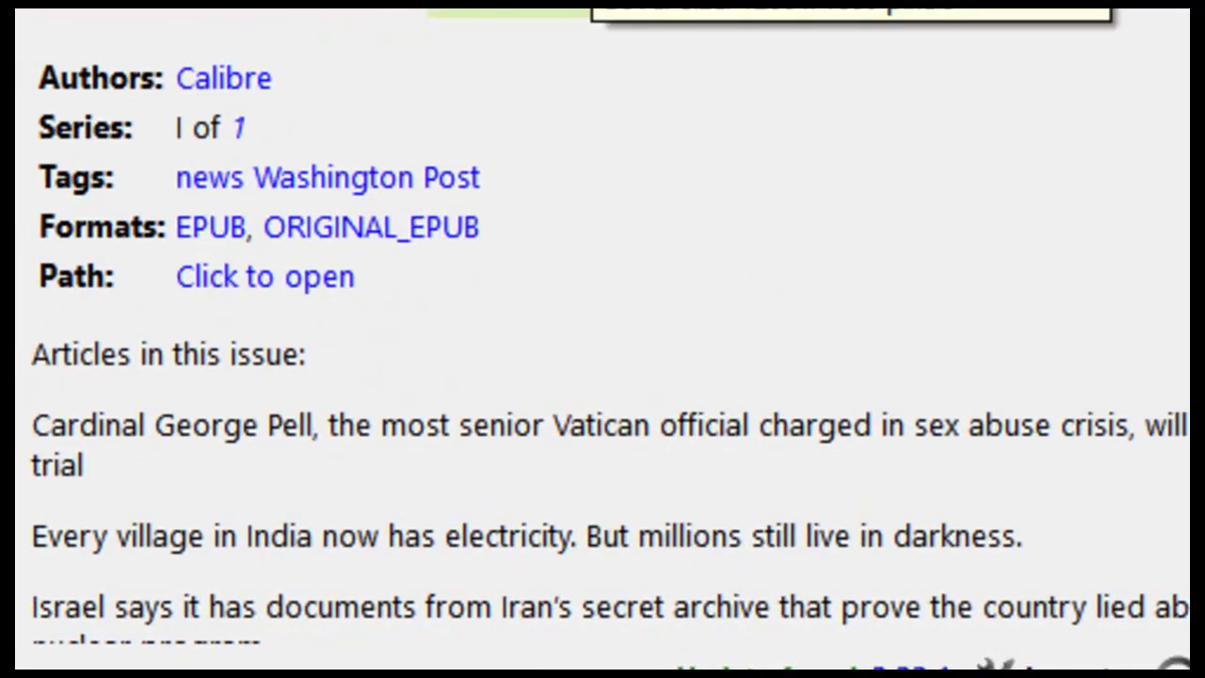
# - Open the converted EPUB in the e-book viewer, show its table of contents, and expand the World section
pyautogui.click(205, 237)
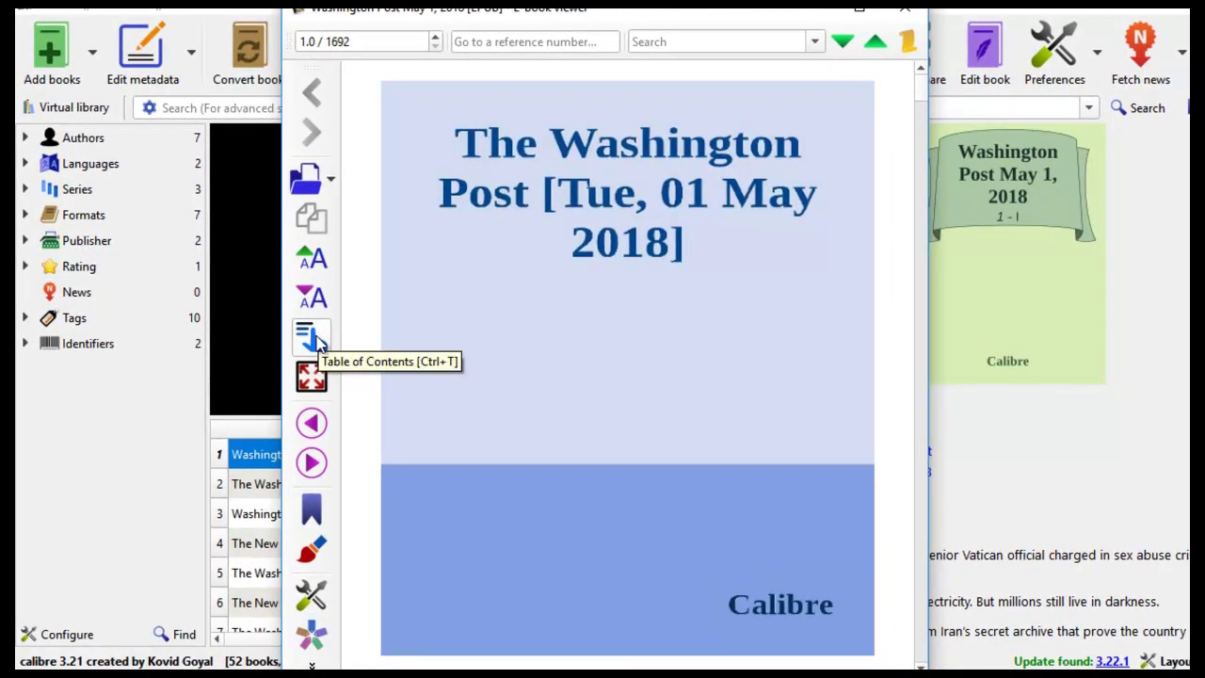
pyautogui.click(311, 337)
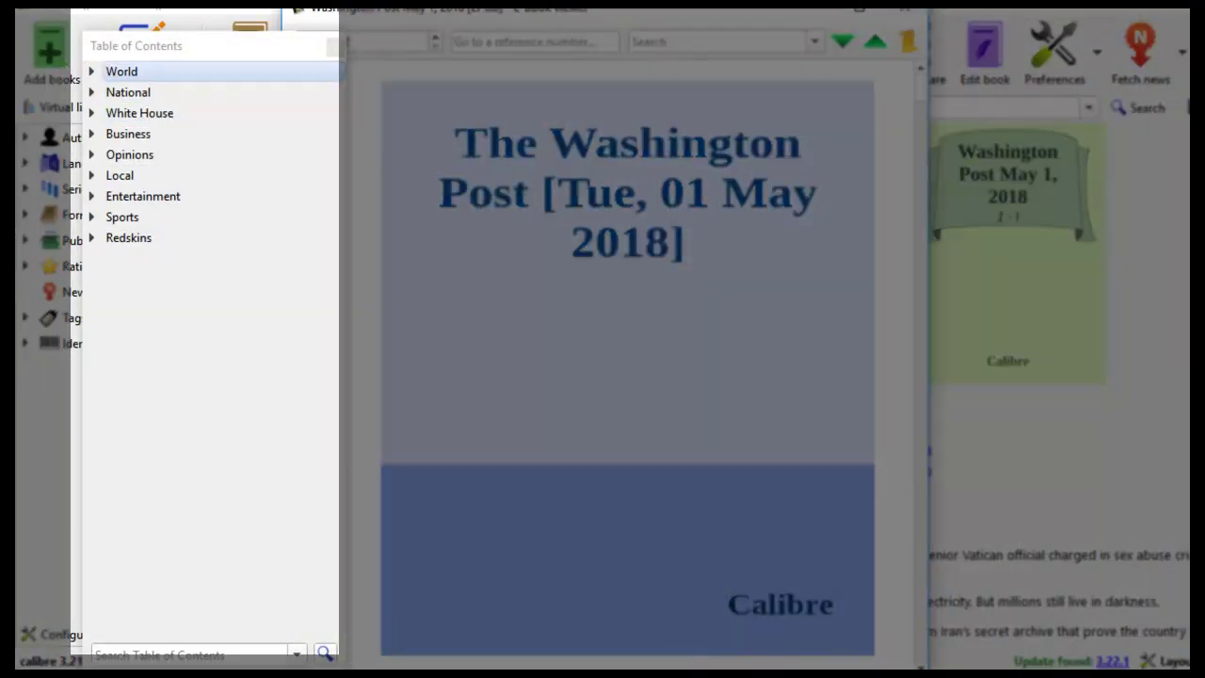
pyautogui.click(124, 75)
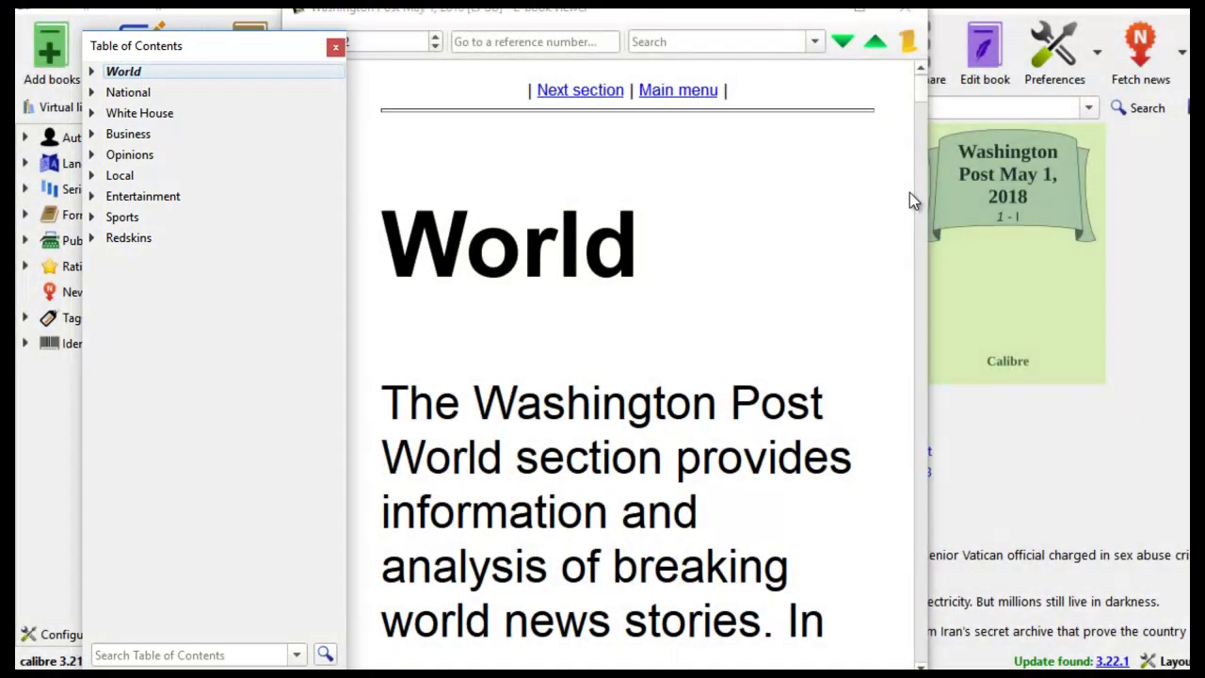
pyautogui.doubleClick(132, 73)
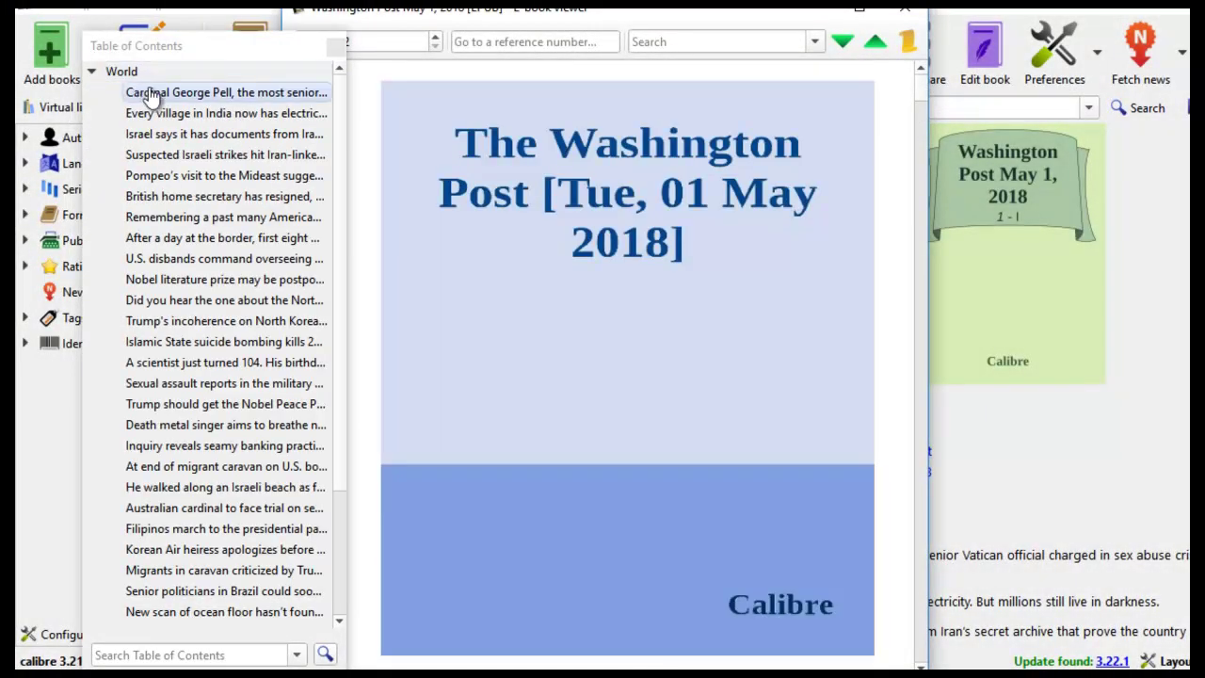
# - Browse several World articles, ending with the one on Trump's incoherence on North Korea, and close the table of contents
pyautogui.click(149, 94)
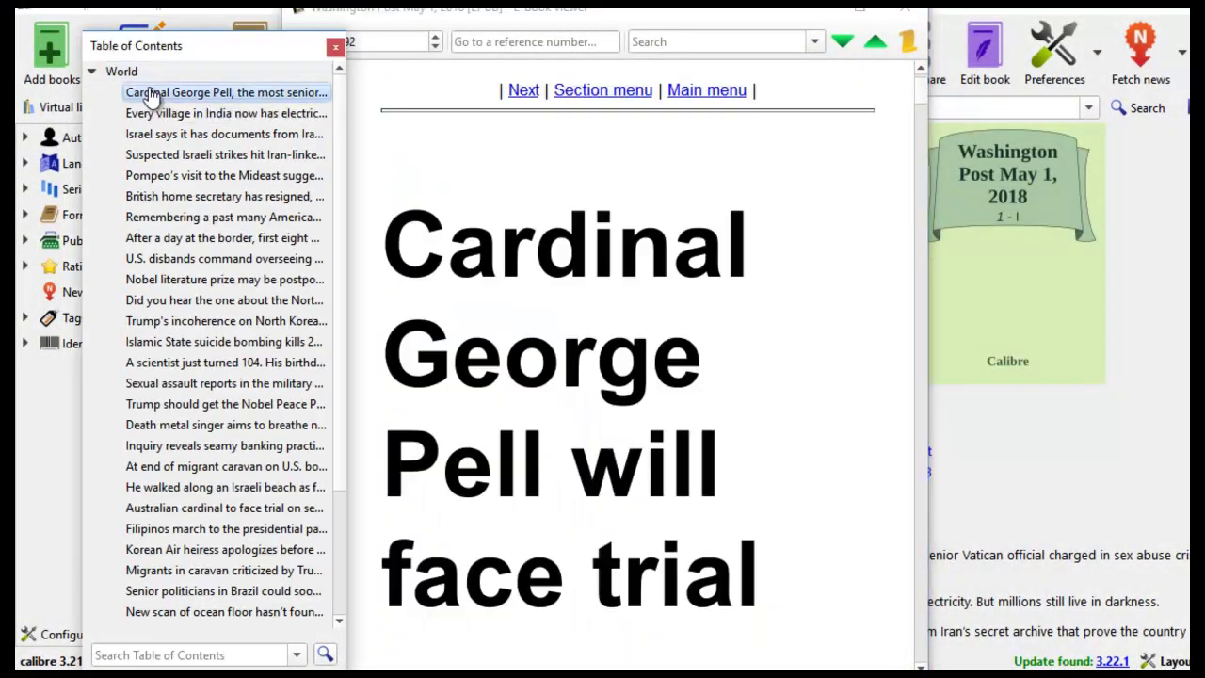
pyautogui.click(164, 196)
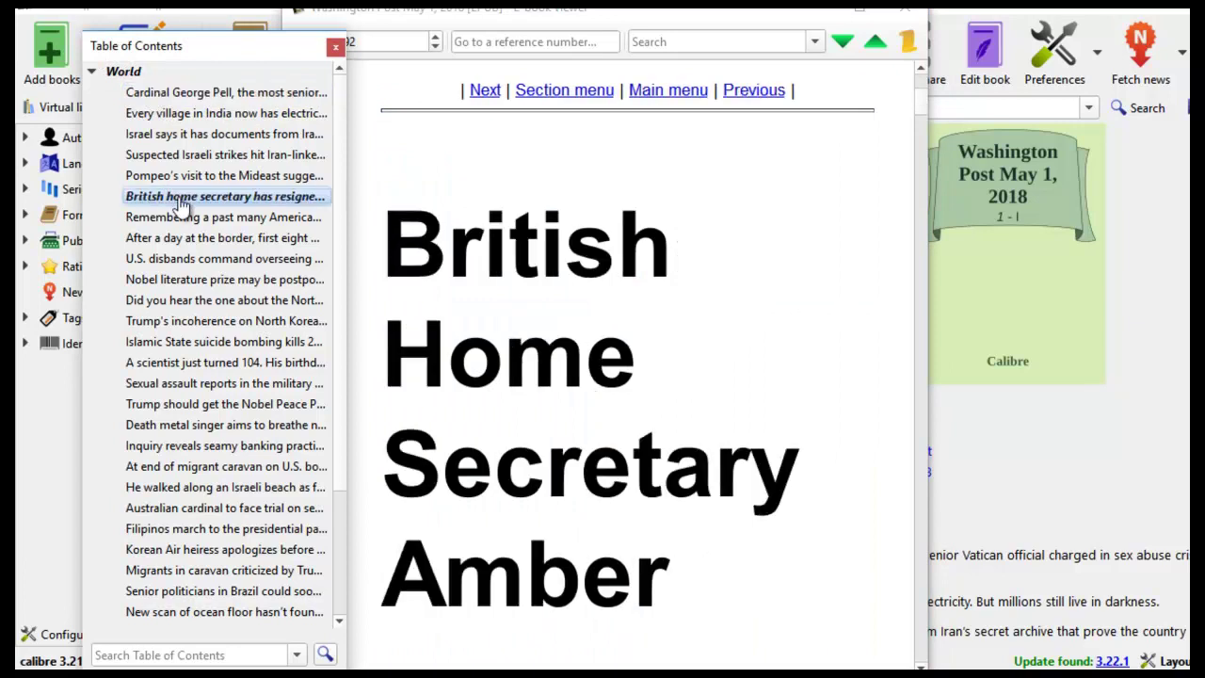
pyautogui.click(189, 237)
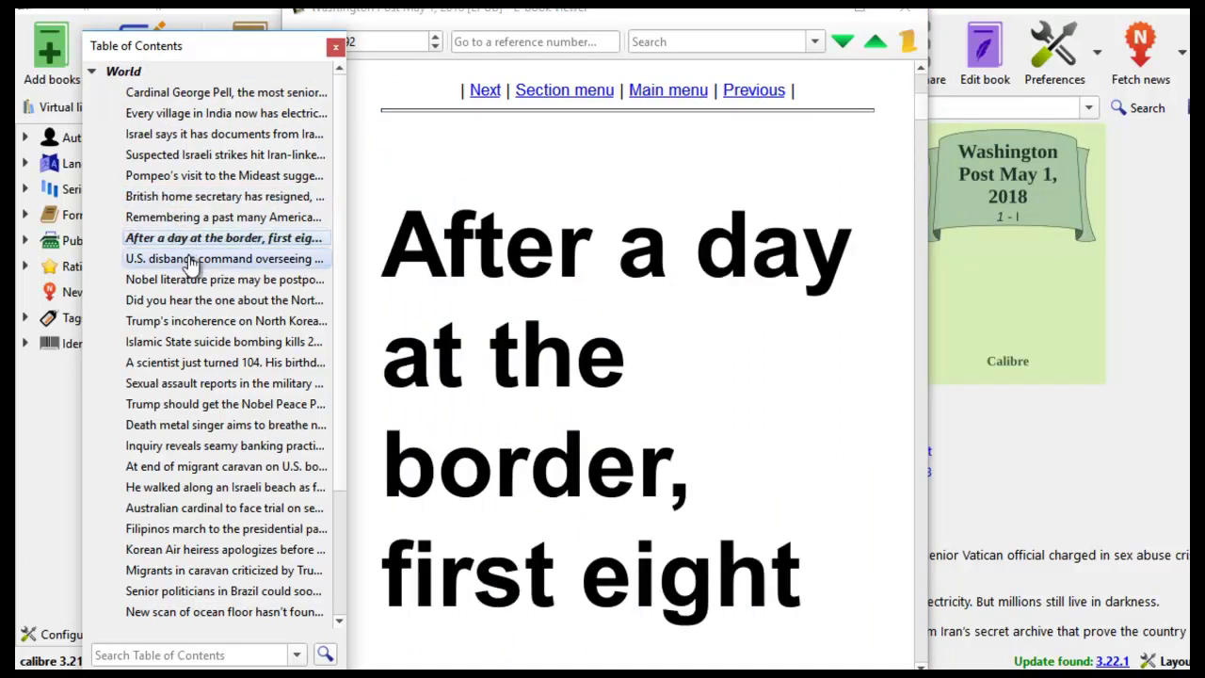
pyautogui.click(185, 320)
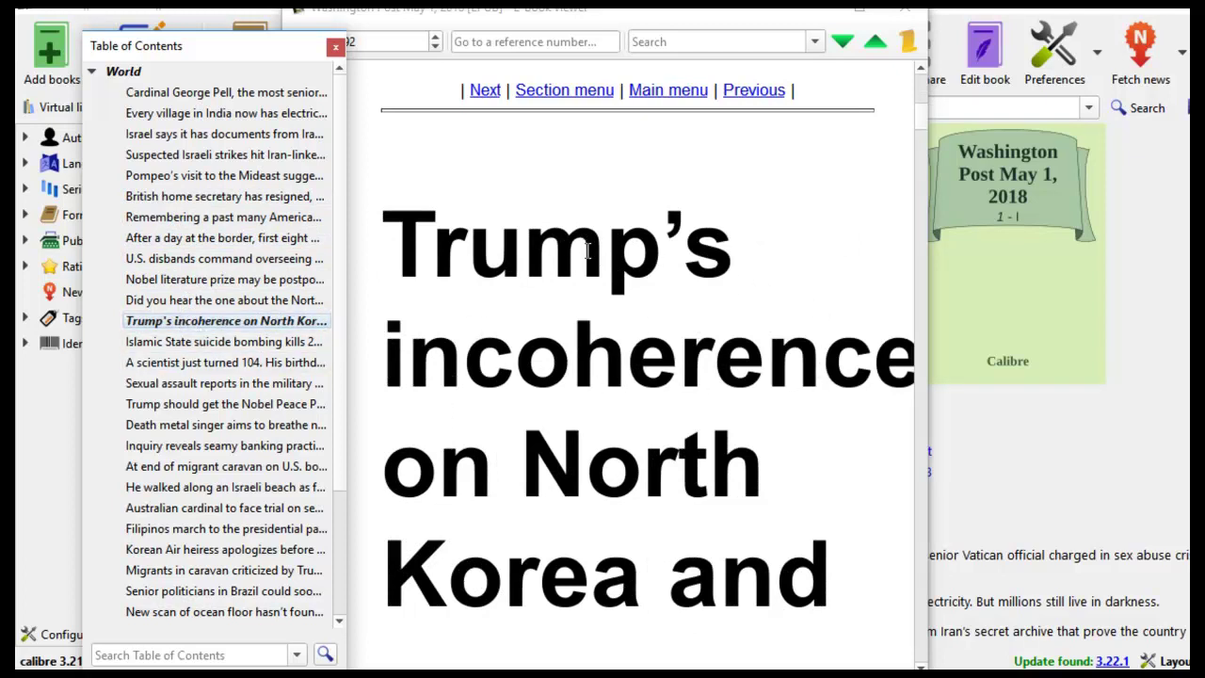
pyautogui.click(336, 47)
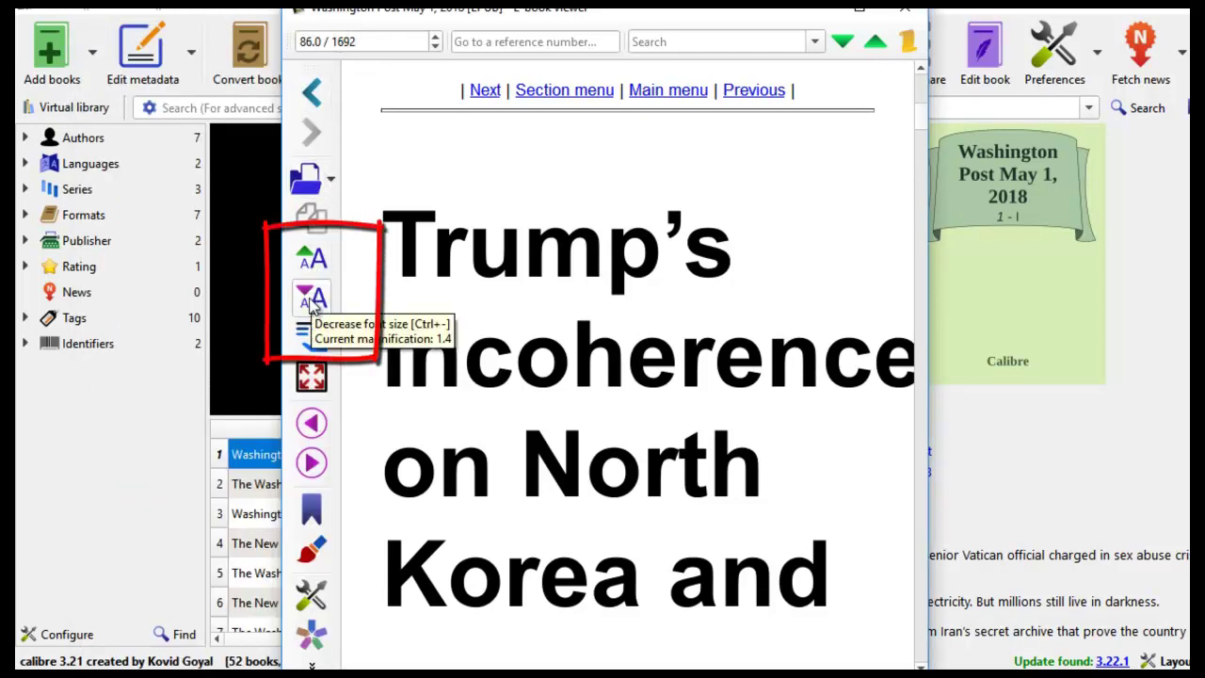
# - Reduce the viewer's font size until the article's headline, picture, and opening paragraph fit on one screen
pyautogui.click(311, 299)
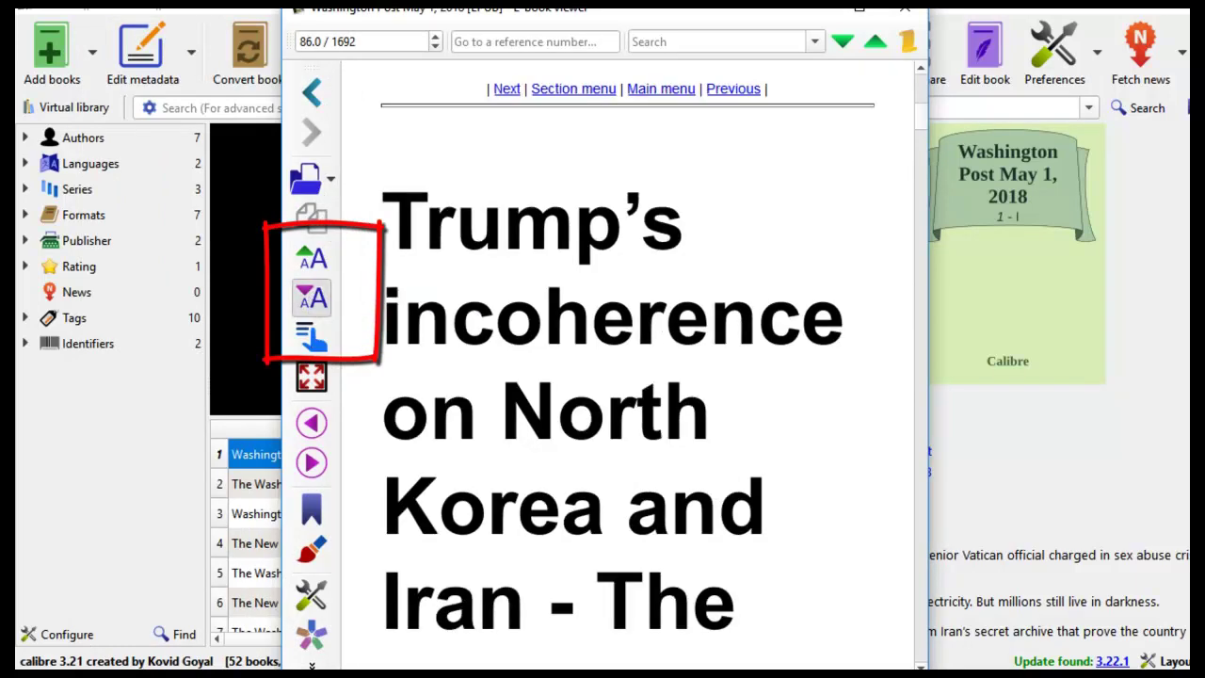
pyautogui.click(311, 300)
pyautogui.click(311, 299)
pyautogui.click(311, 299)
pyautogui.click(312, 299)
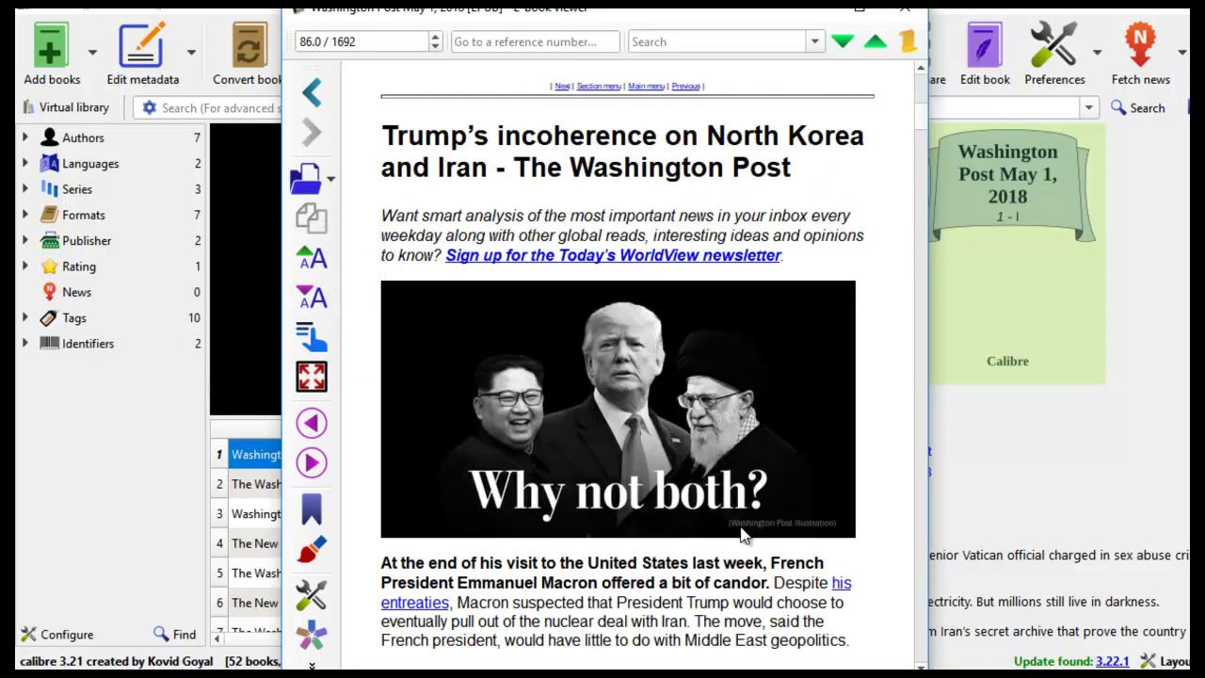
pyautogui.click(312, 256)
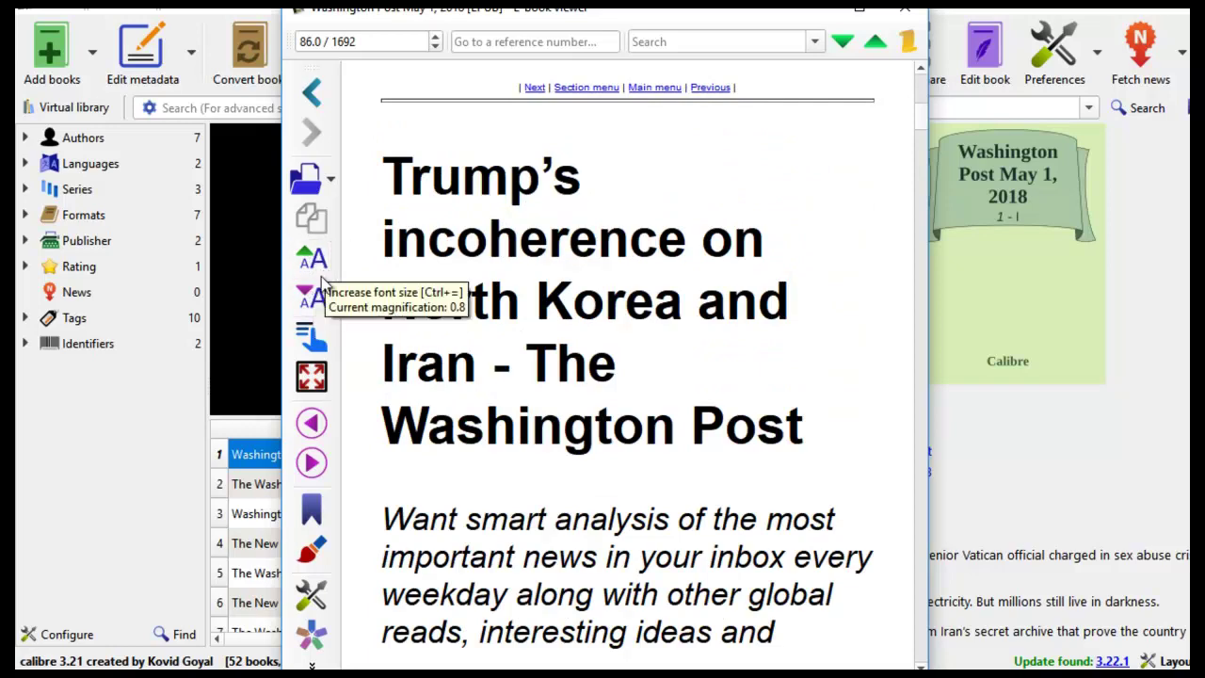
pyautogui.click(312, 297)
pyautogui.click(311, 297)
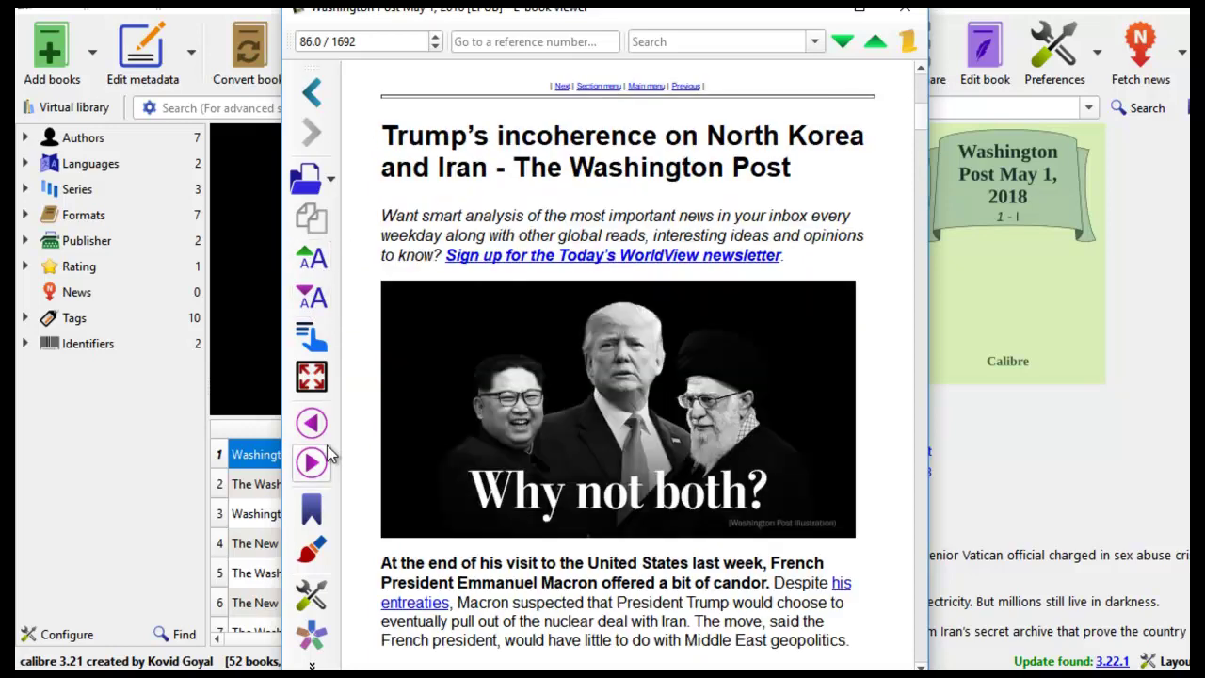
# - Show the book's table of contents, collapse World, and expand the National, White House, and Business sections to examine their article lists
pyautogui.click(313, 340)
pyautogui.click(91, 72)
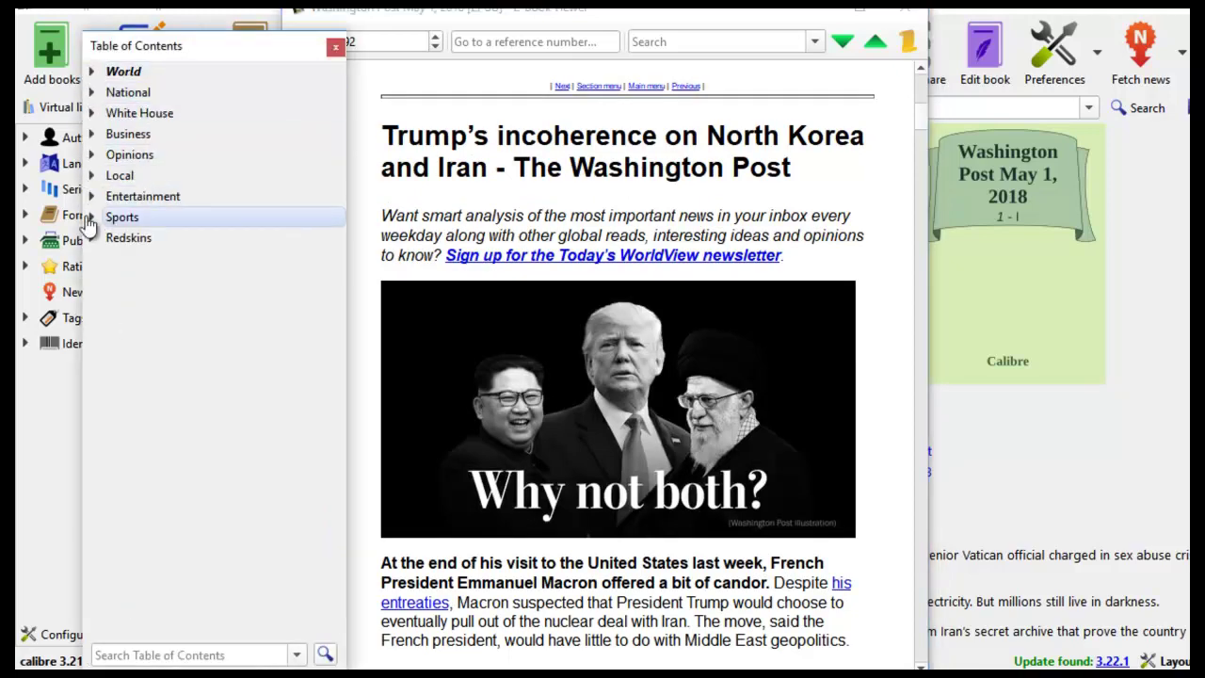
pyautogui.click(92, 92)
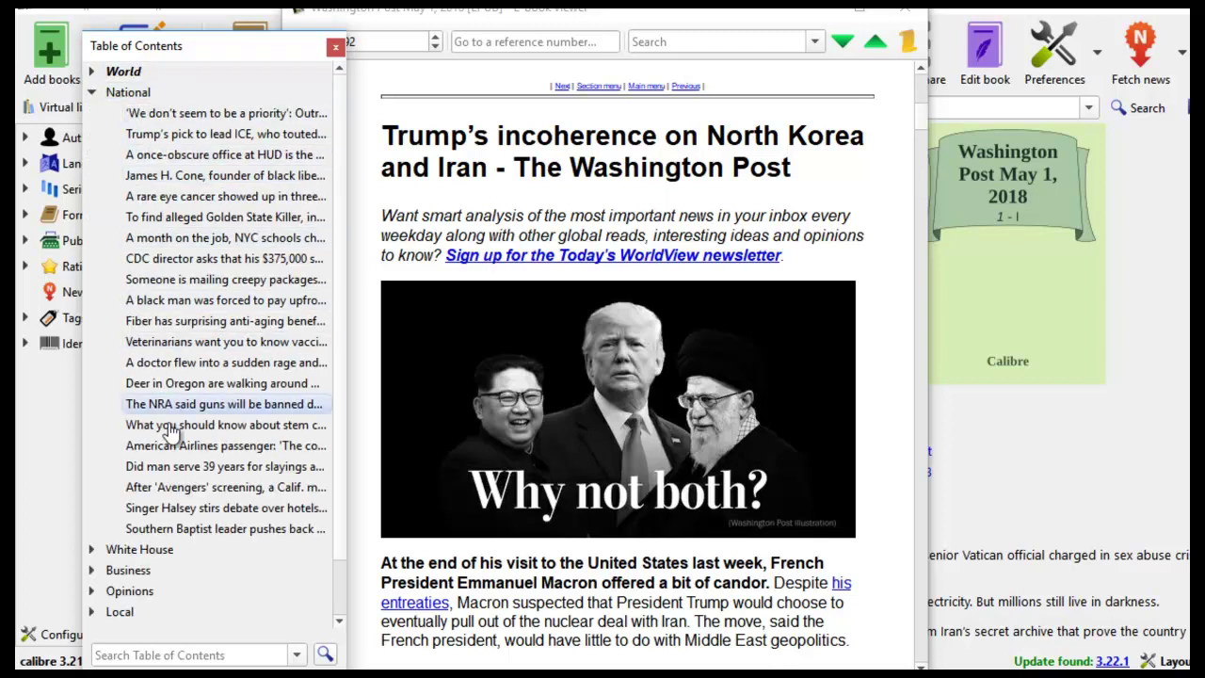
pyautogui.click(92, 549)
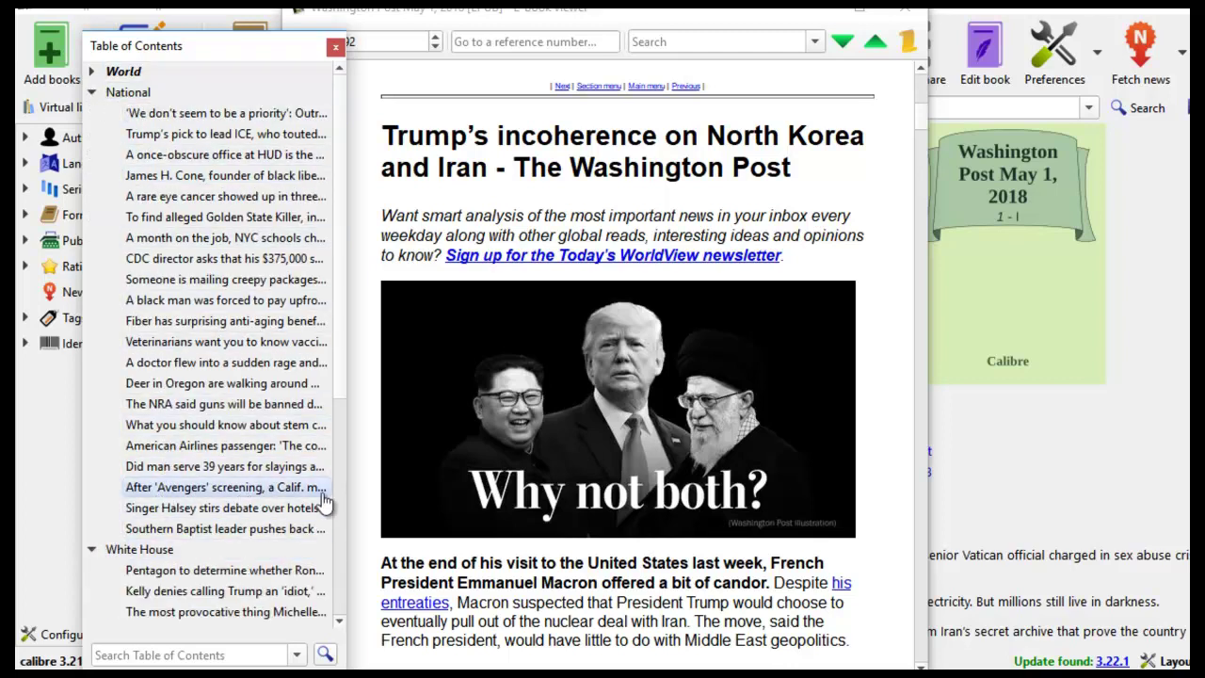
pyautogui.scroll(-6, 337, 405)
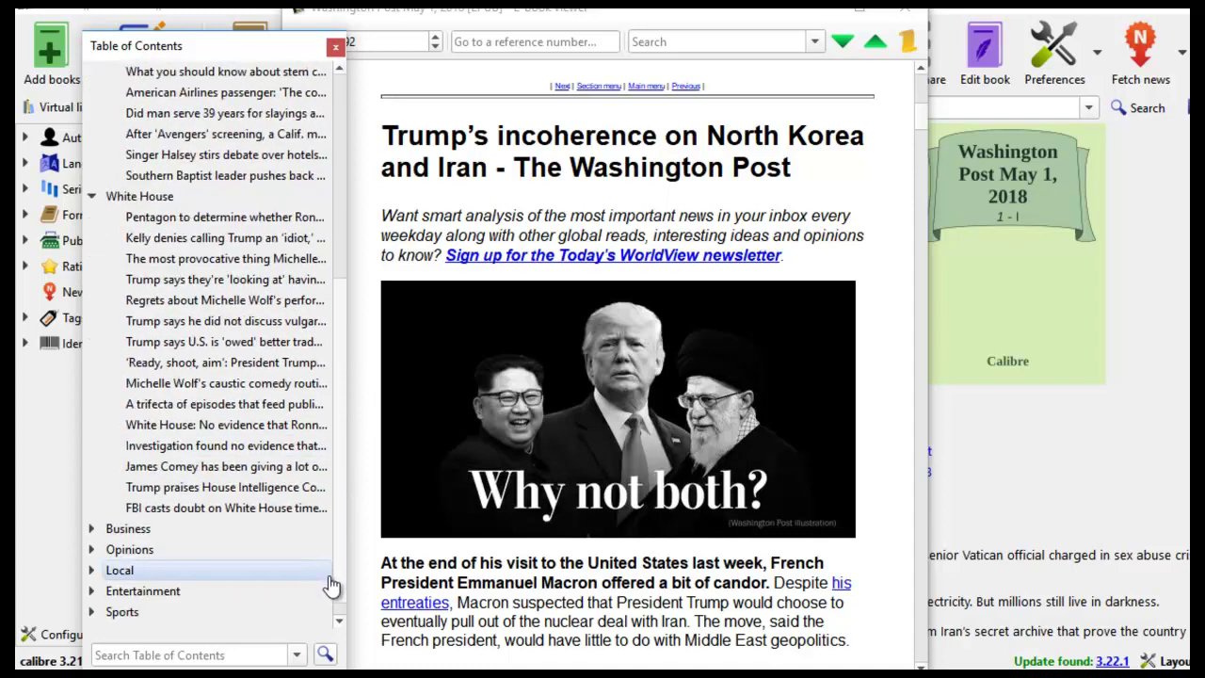
pyautogui.scroll(-1, 331, 586)
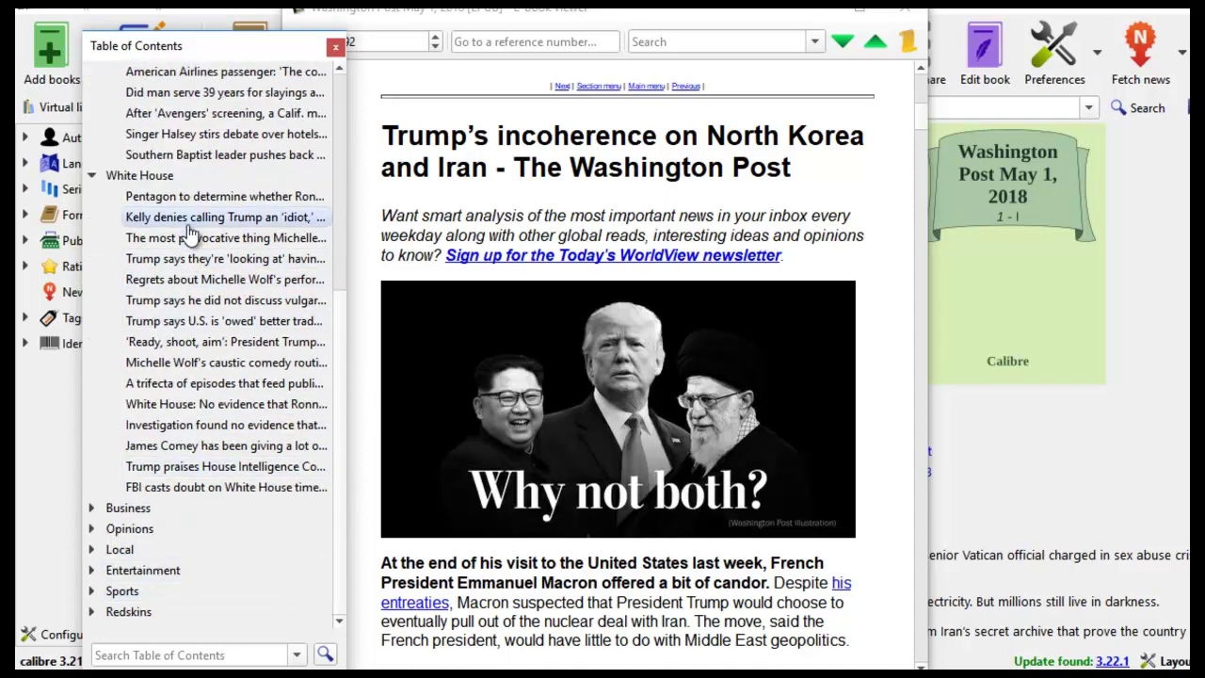
pyautogui.click(92, 508)
pyautogui.scroll(-1, 337, 335)
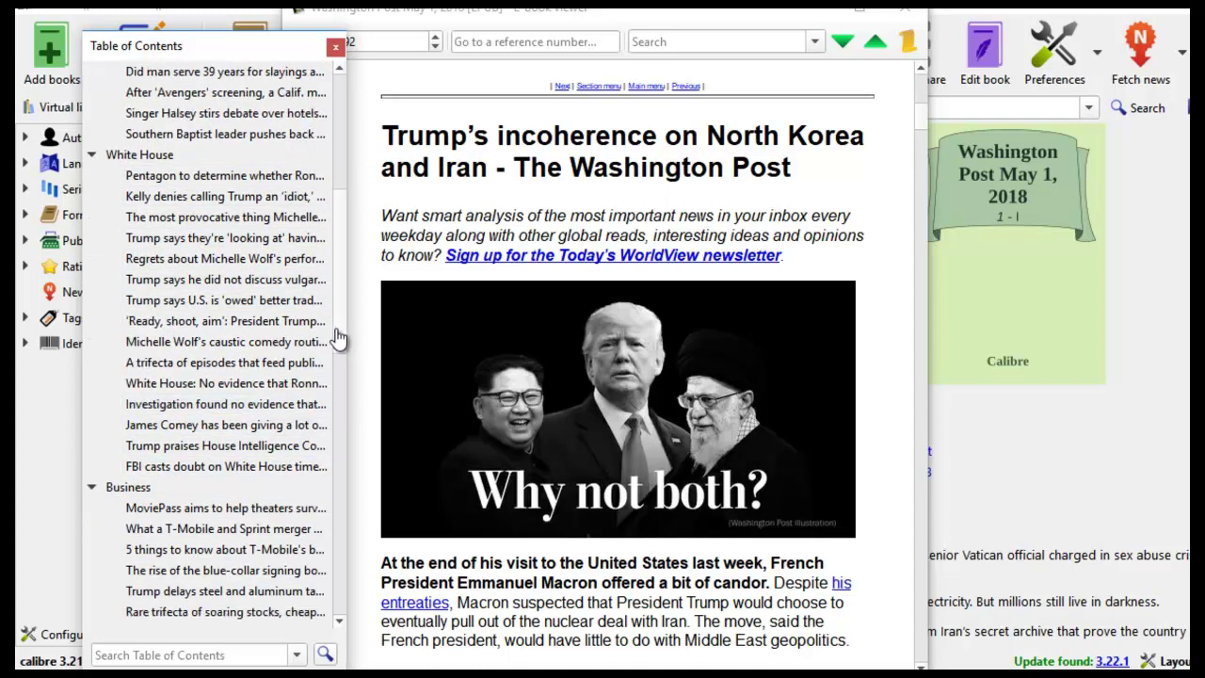
pyautogui.scroll(-15, 337, 337)
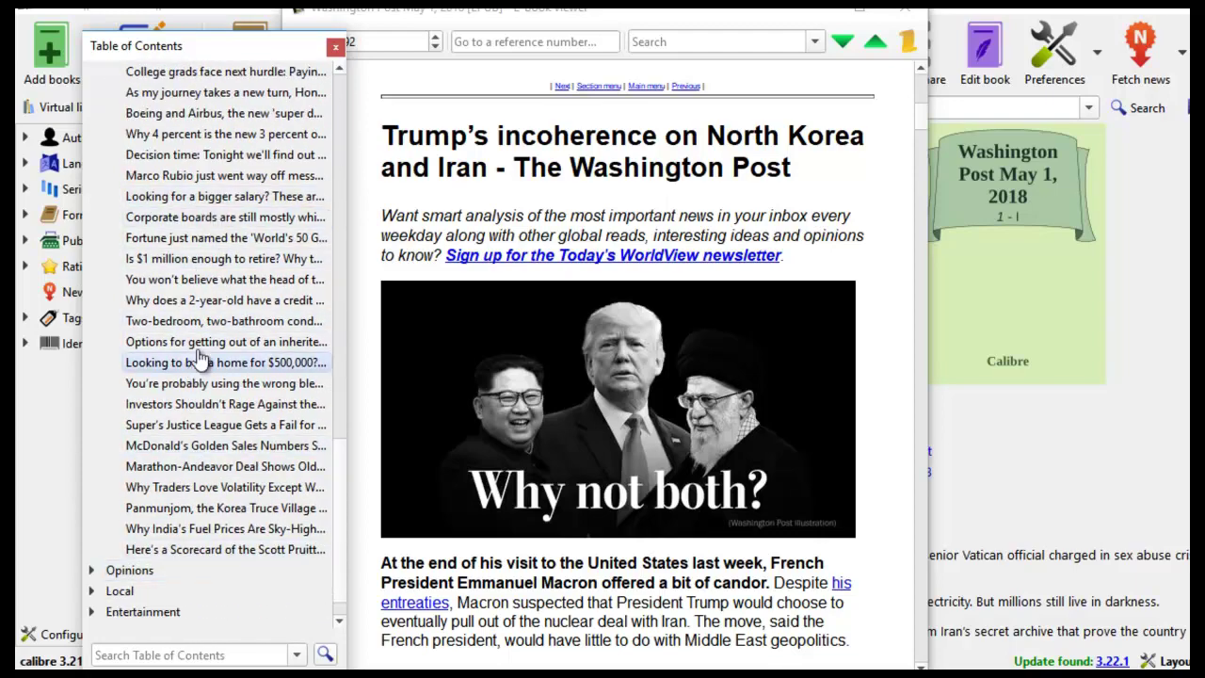
# - Browse Business articles from the one on Marco Rubio and the GOP tax cuts to the one on India's fuel prices
pyautogui.click(222, 179)
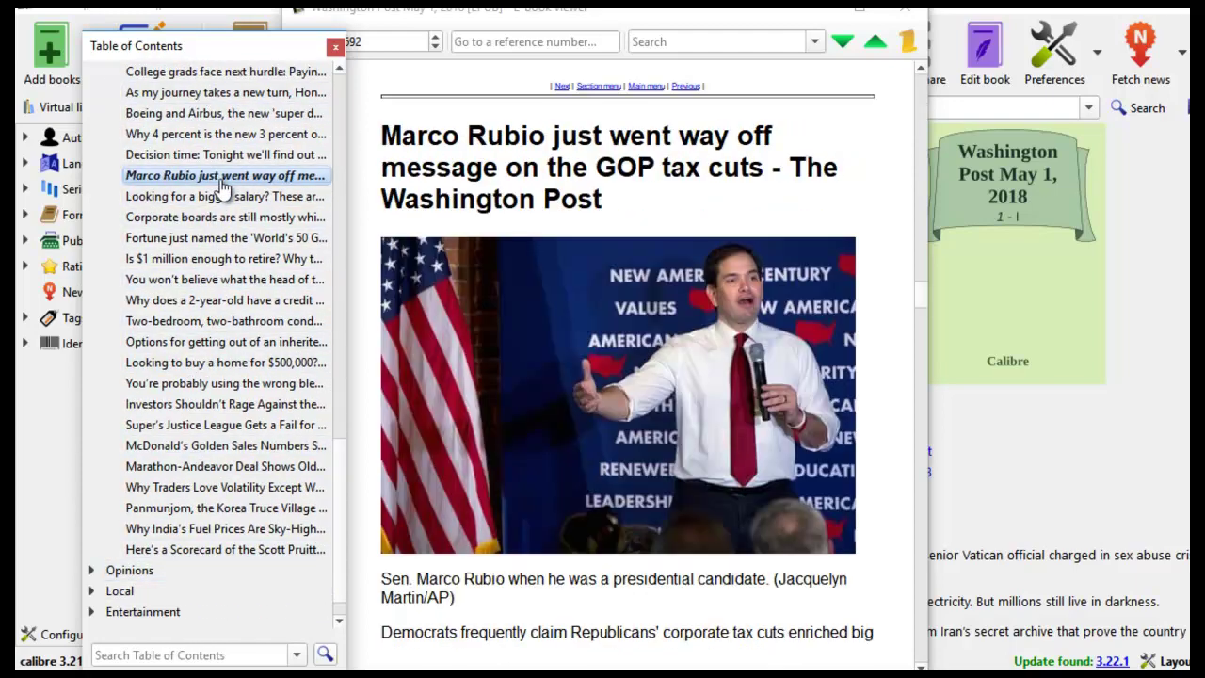
pyautogui.click(215, 321)
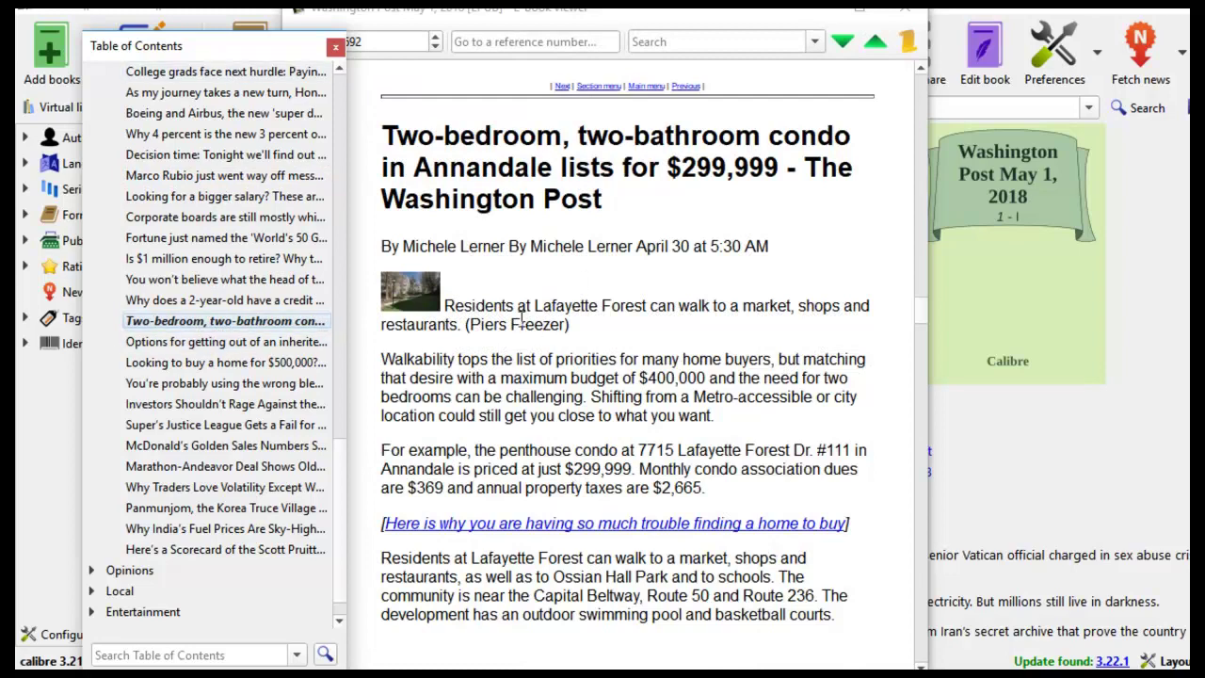
pyautogui.click(173, 383)
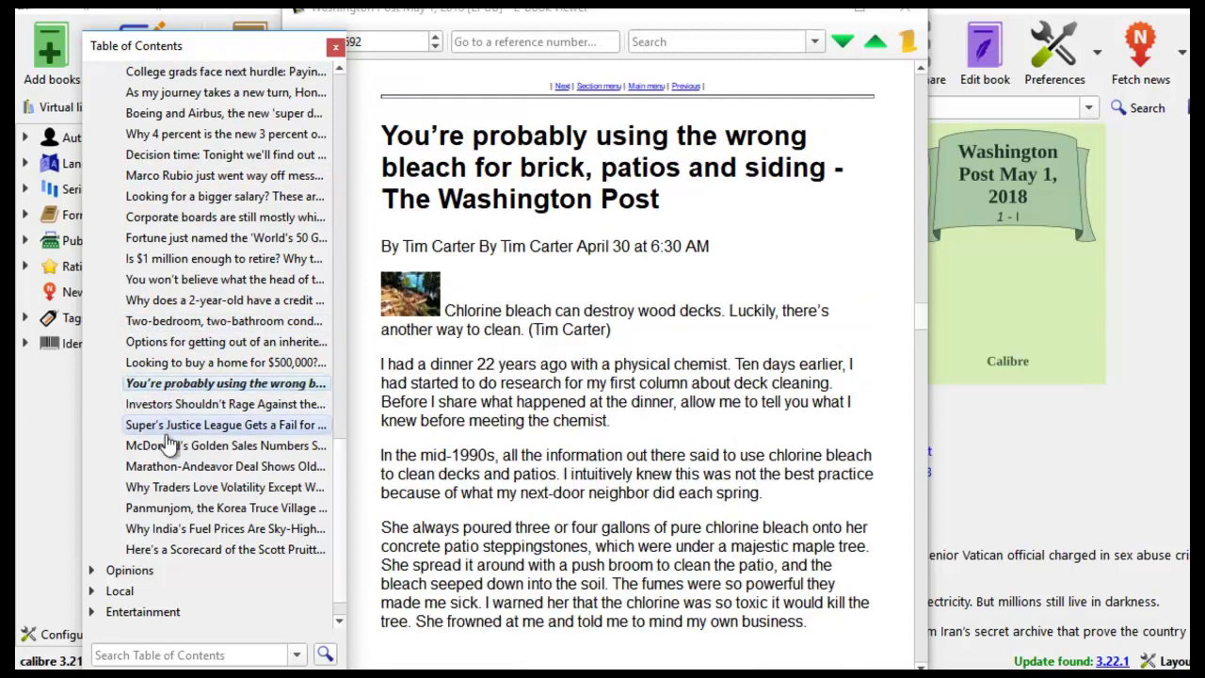
pyautogui.click(184, 467)
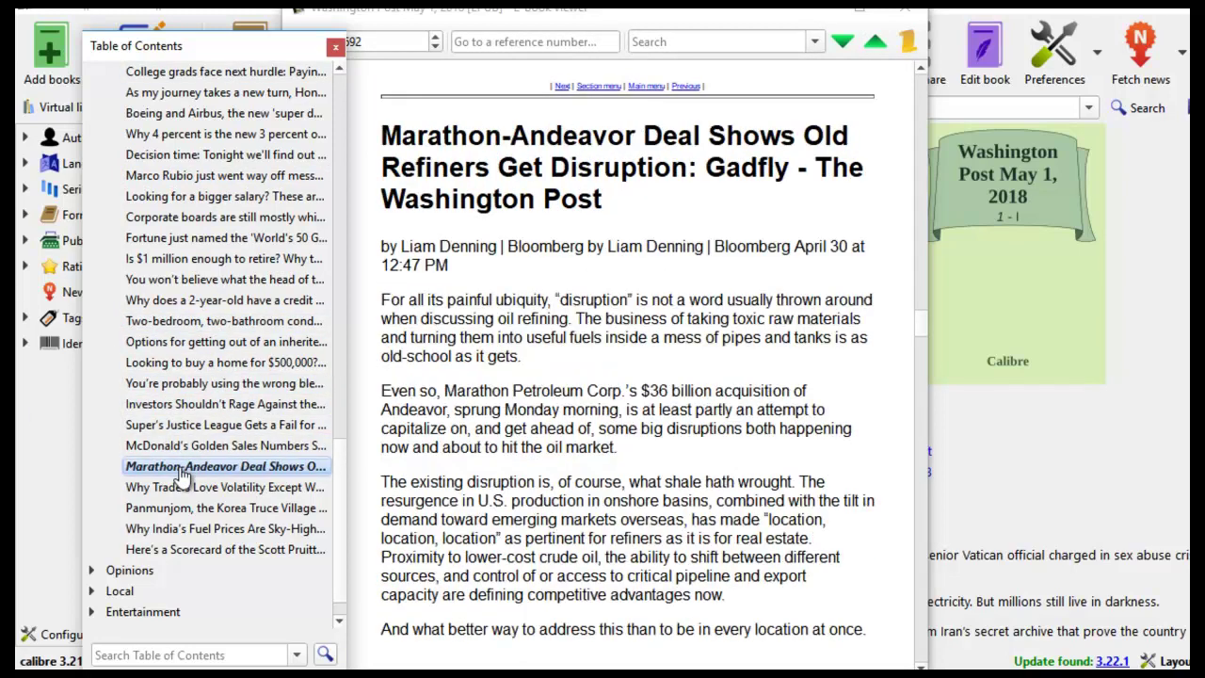
pyautogui.click(195, 529)
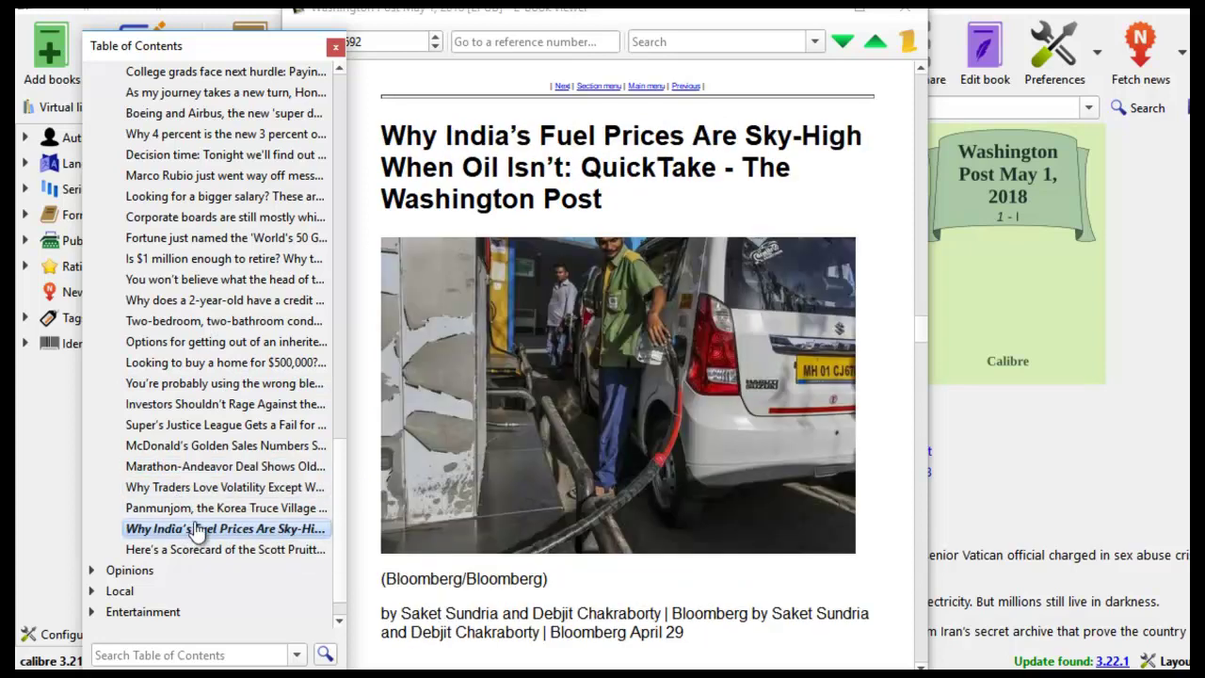
# - Go to the Entertainment section and open its article on celeb birthdays for the week of May 6-12
pyautogui.click(156, 613)
pyautogui.scroll(5, 345, 407)
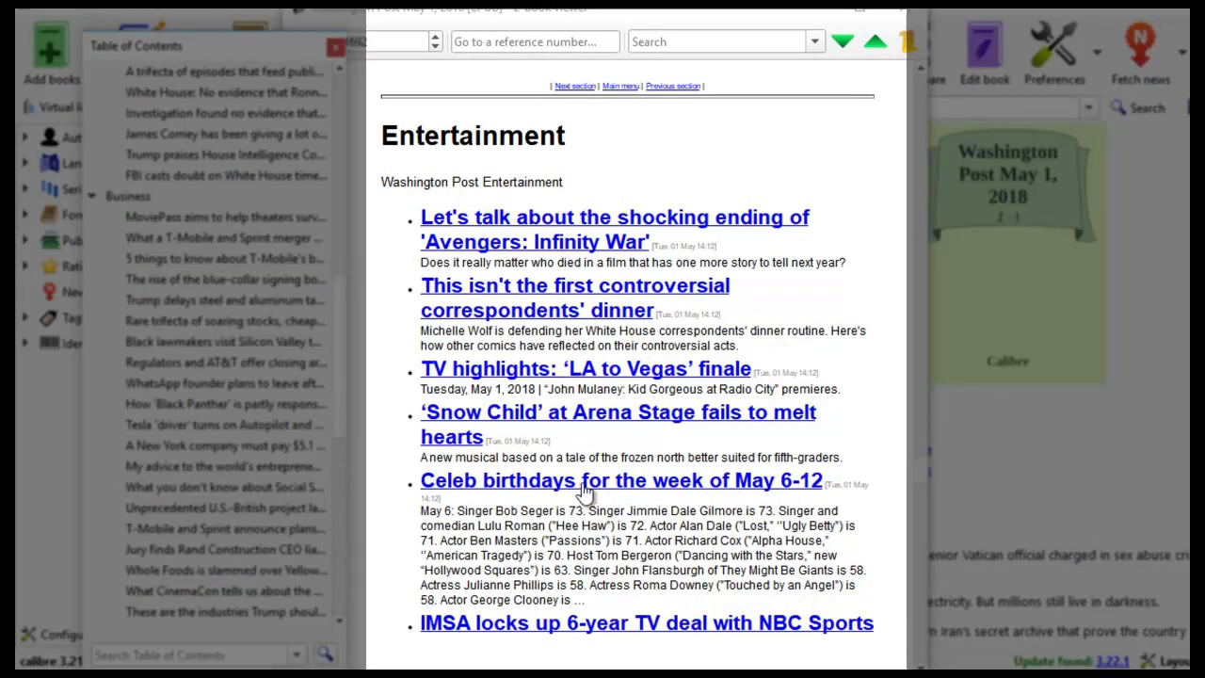
pyautogui.click(582, 484)
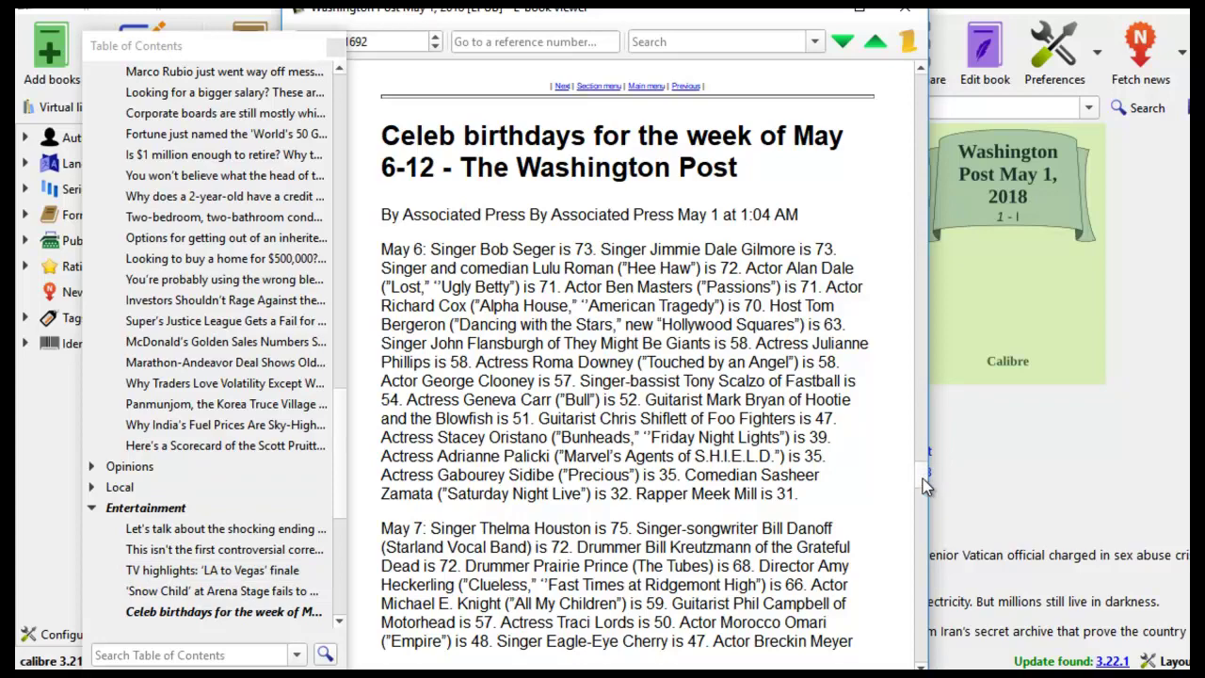
# - Jump ahead in the book to the Sports article on Daniel Murphy and close the table of contents
pyautogui.moveTo(923, 478); pyautogui.dragTo(924, 545)
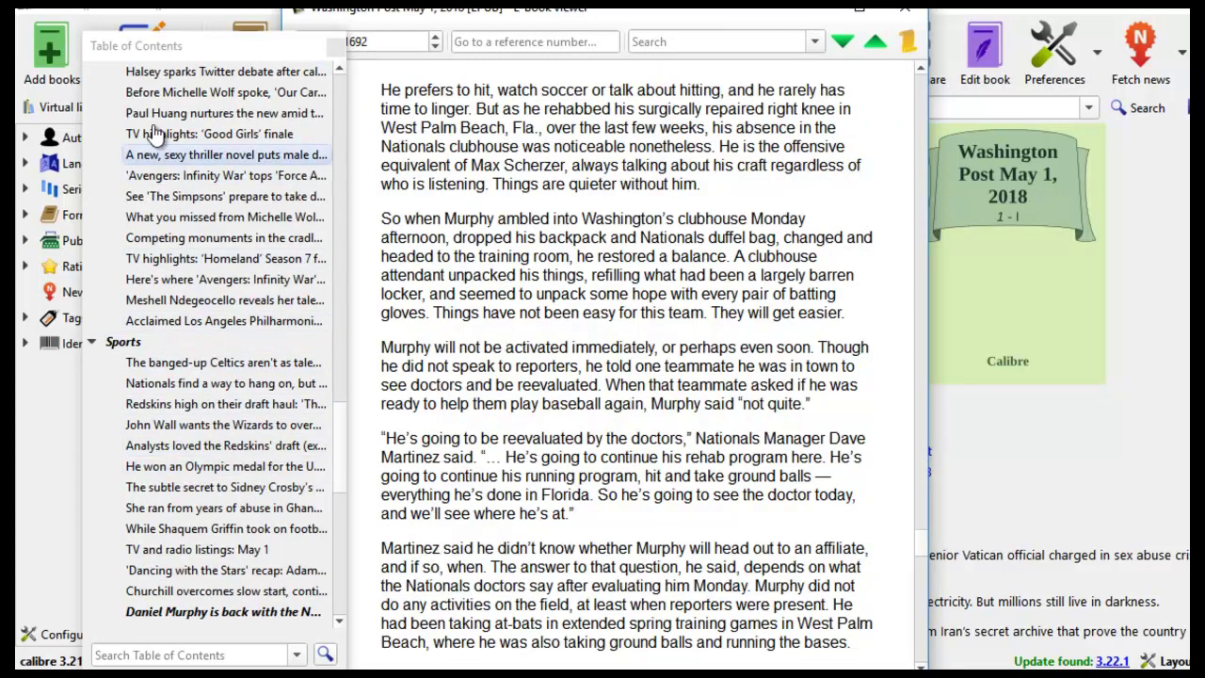
pyautogui.moveTo(346, 450); pyautogui.dragTo(350, 85)
pyautogui.click(334, 50)
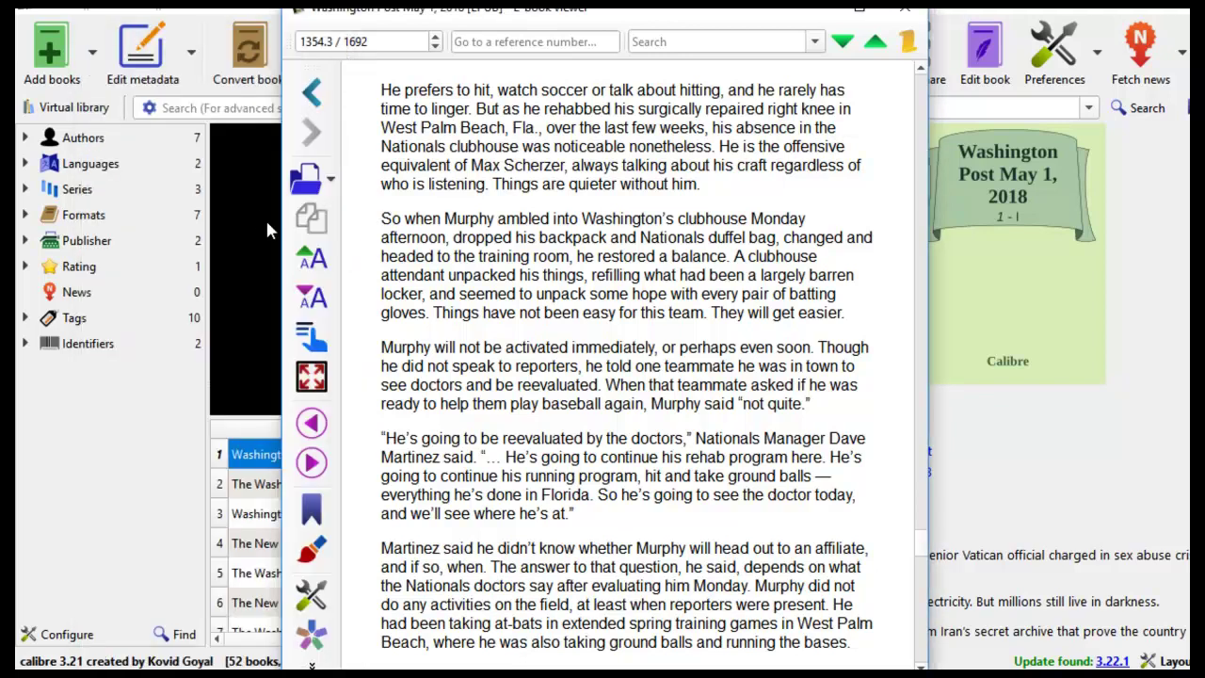
# - Show the book's metadata in the viewer and read through its article list to the end
pyautogui.click(311, 636)
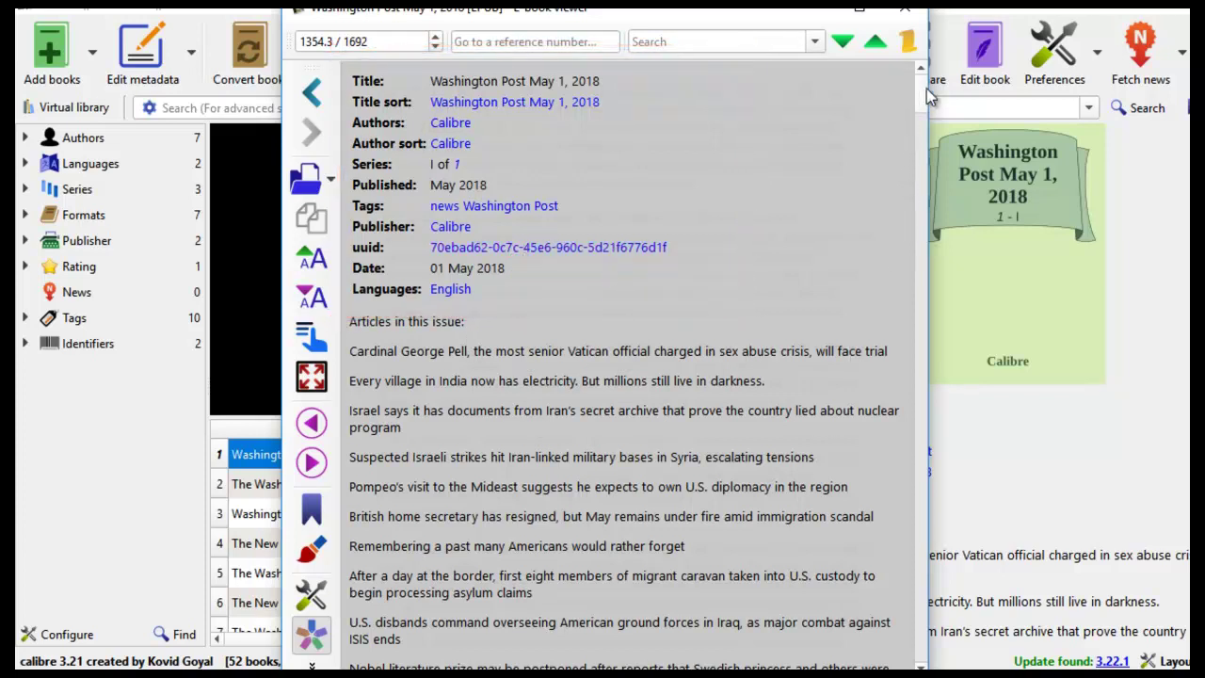
pyautogui.moveTo(925, 91); pyautogui.dragTo(916, 664)
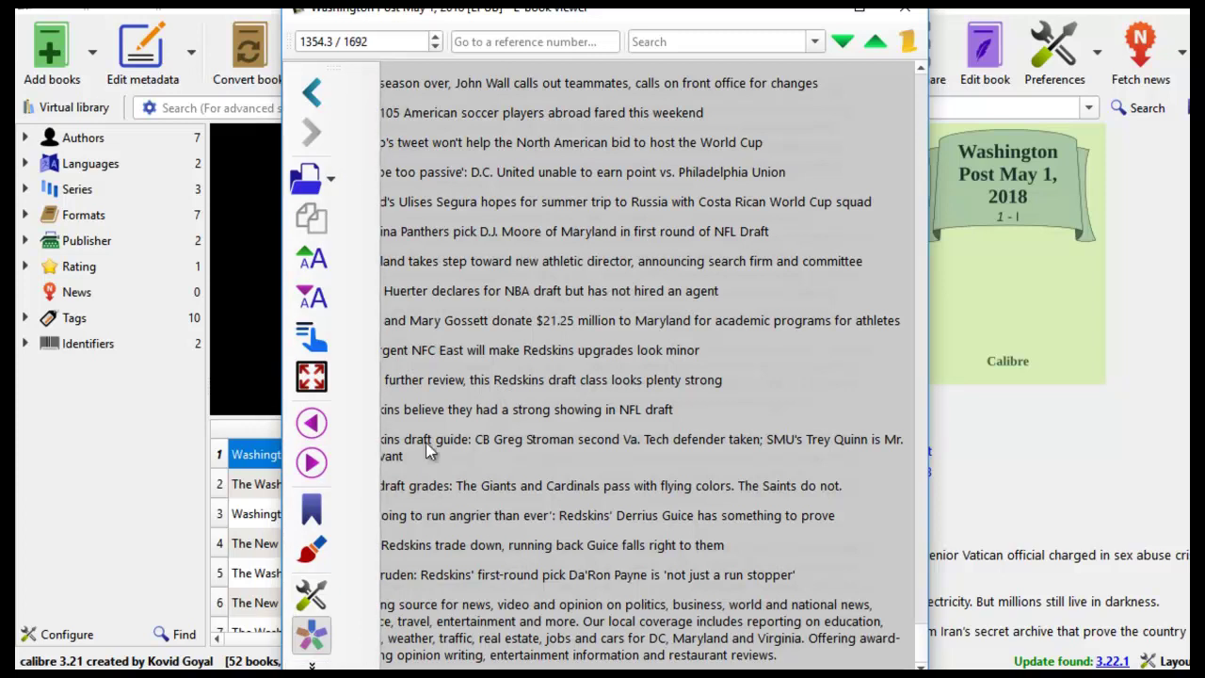
# - Print the book to an A4 PDF file with 1.00 inch margins and page numbers, opening the PDF after printing
pyautogui.click(312, 666)
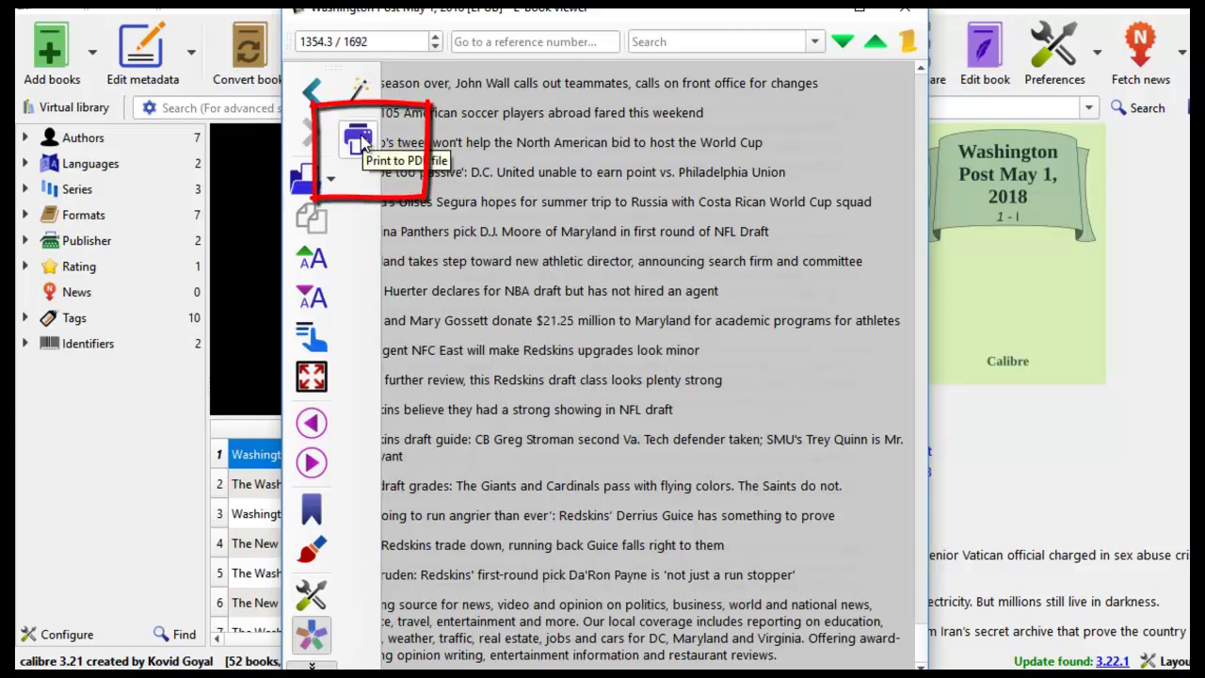
pyautogui.click(359, 139)
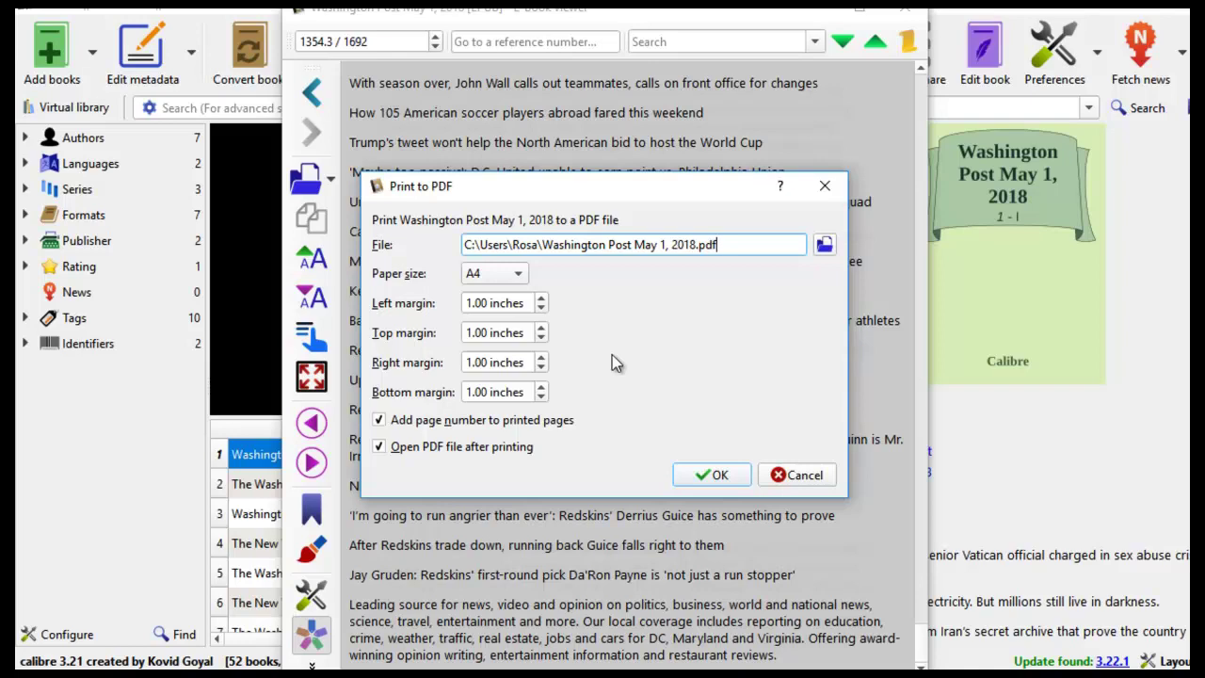
pyautogui.click(718, 476)
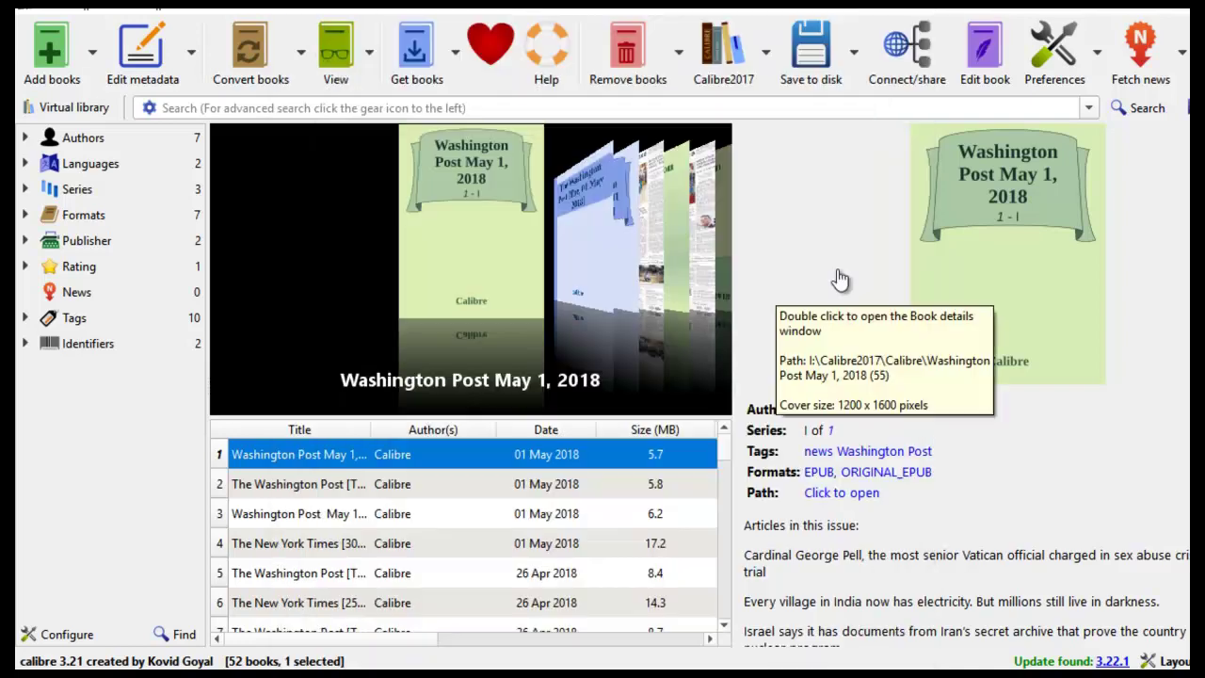
# - Select "The New York Times [30 Apr, 2018]" in the library and check the news download schedule without saving changes
pyautogui.press('Down')
pyautogui.press('Down')
pyautogui.press('Down')
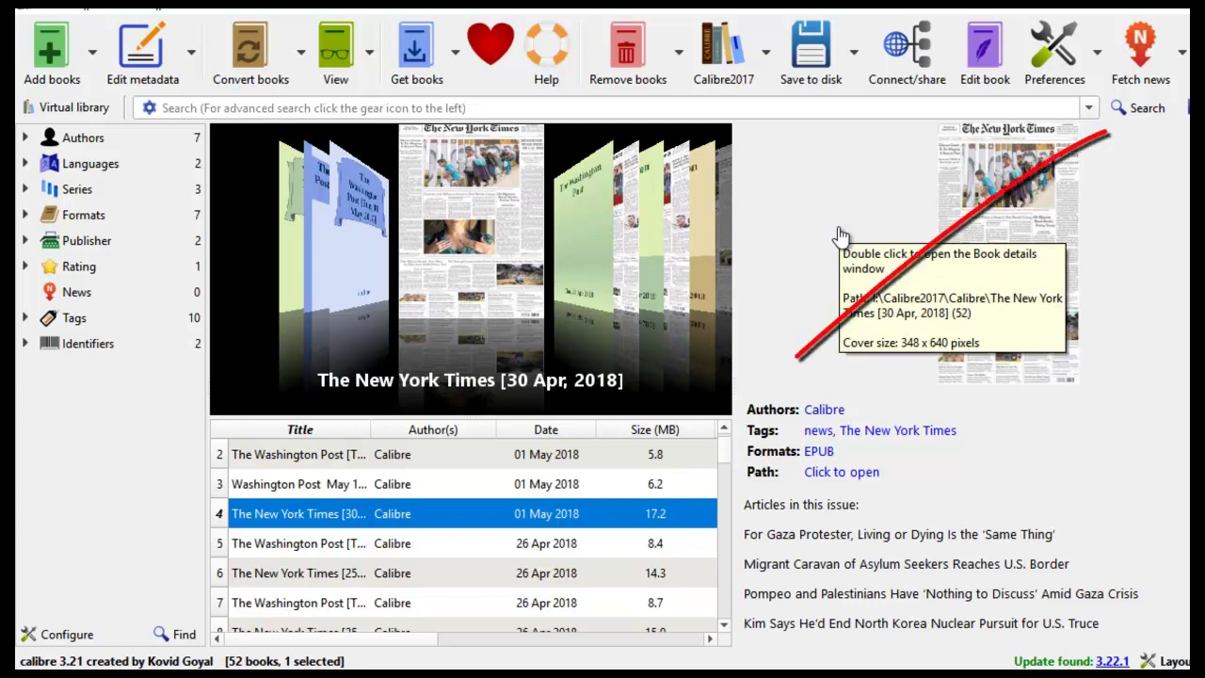
pyautogui.click(1140, 81)
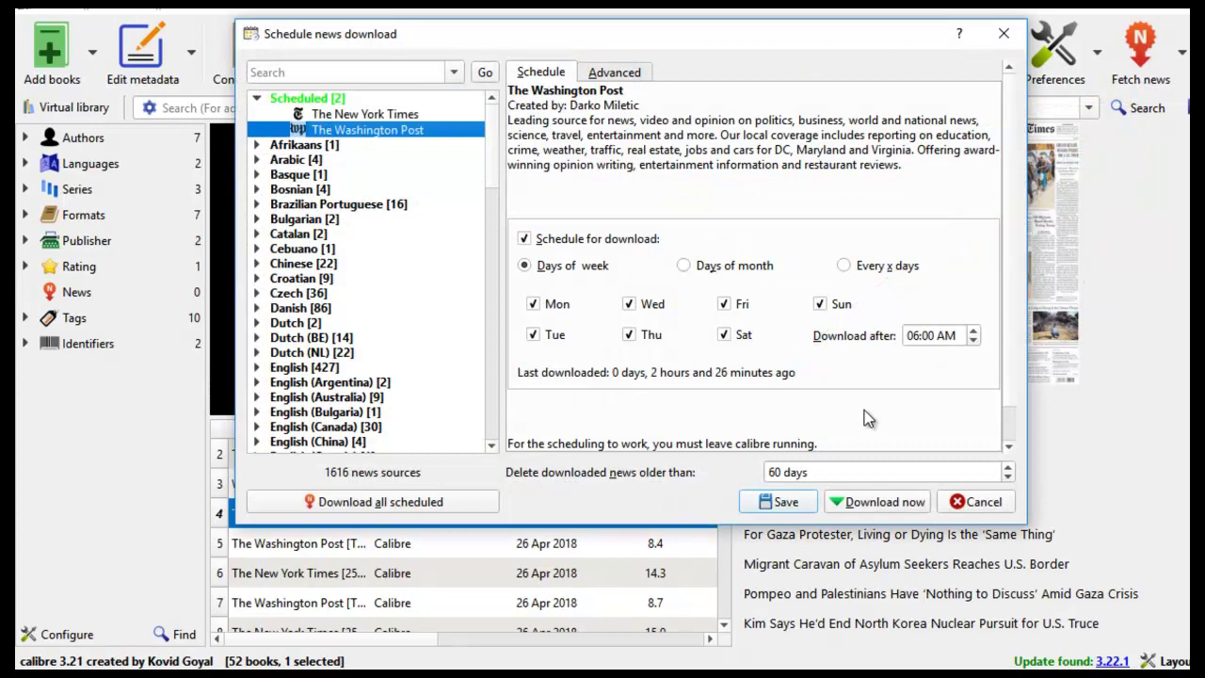
pyautogui.click(979, 501)
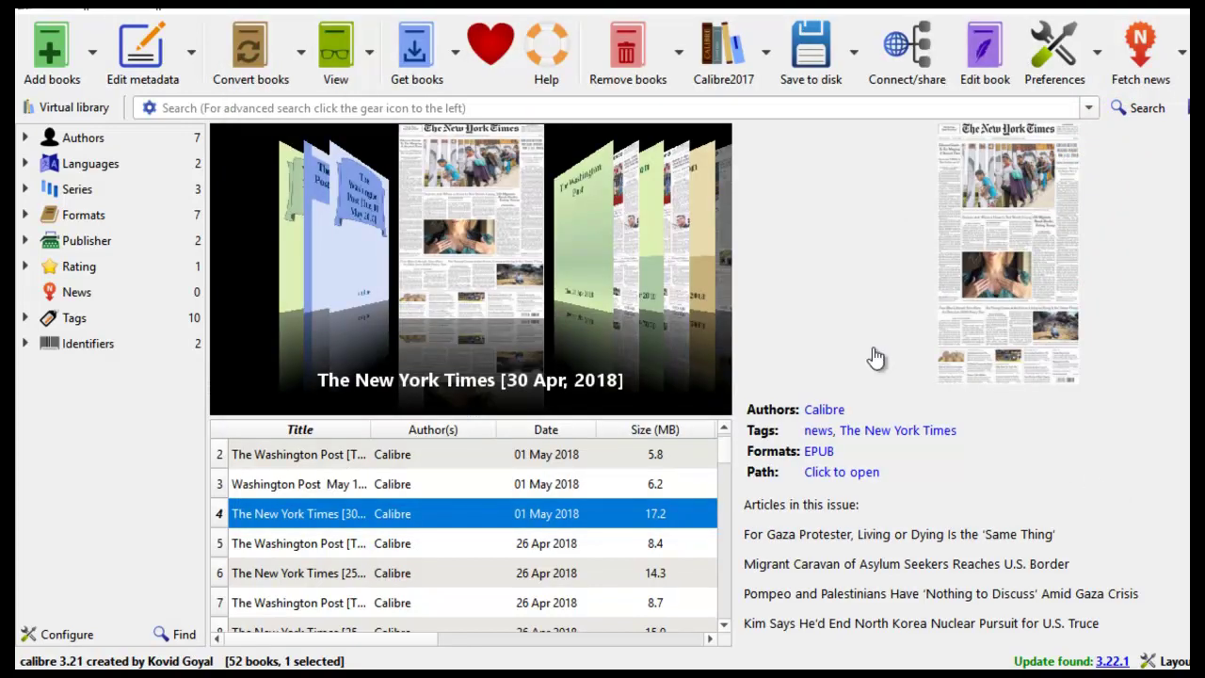
# - Open the New York Times EPUB in the e-book viewer, show its table of contents, and go to the World section
pyautogui.click(828, 450)
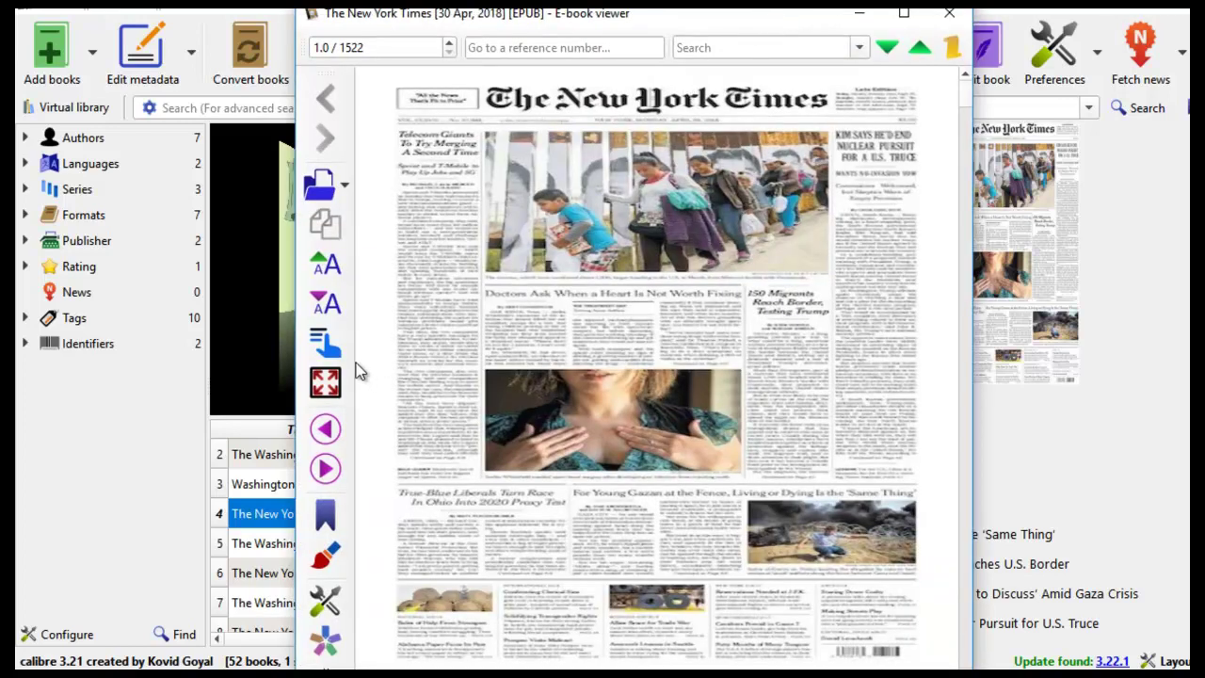
pyautogui.click(317, 350)
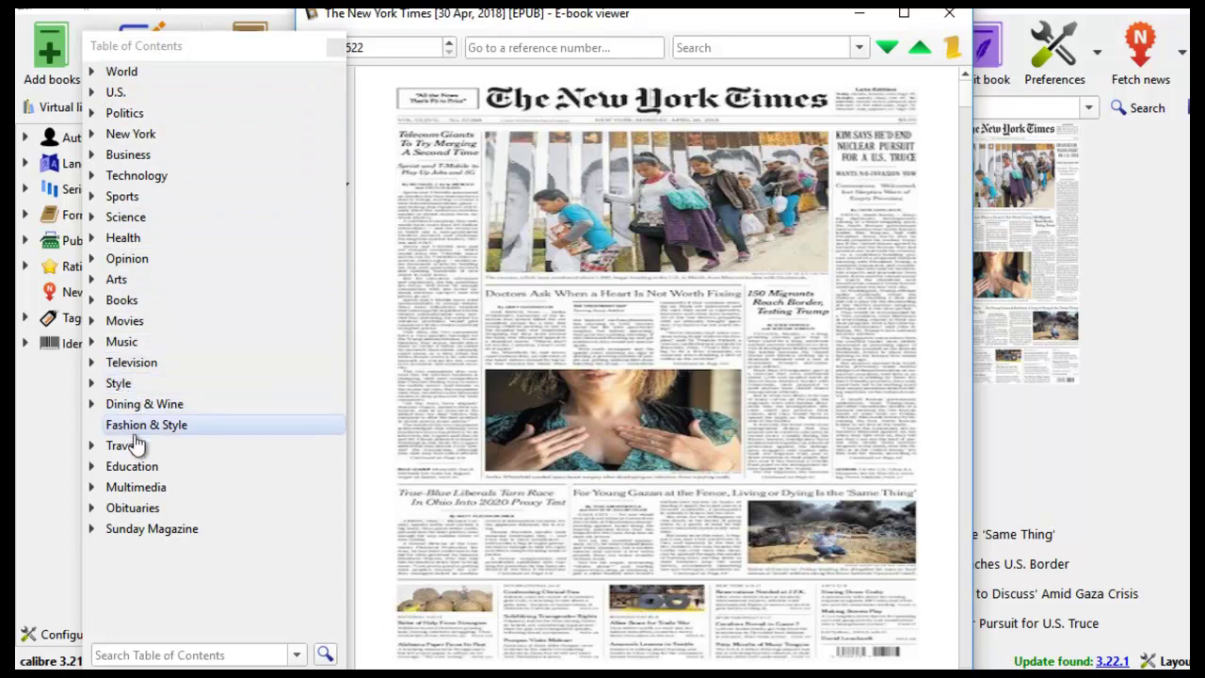
pyautogui.click(115, 74)
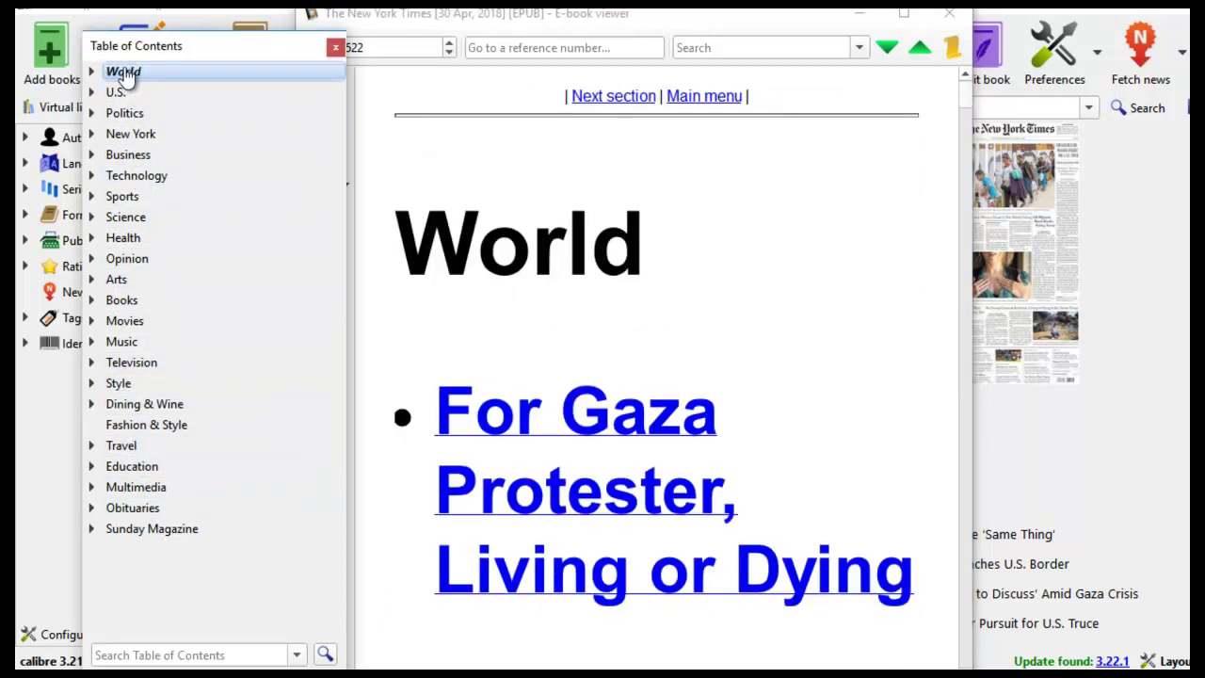
pyautogui.click(98, 72)
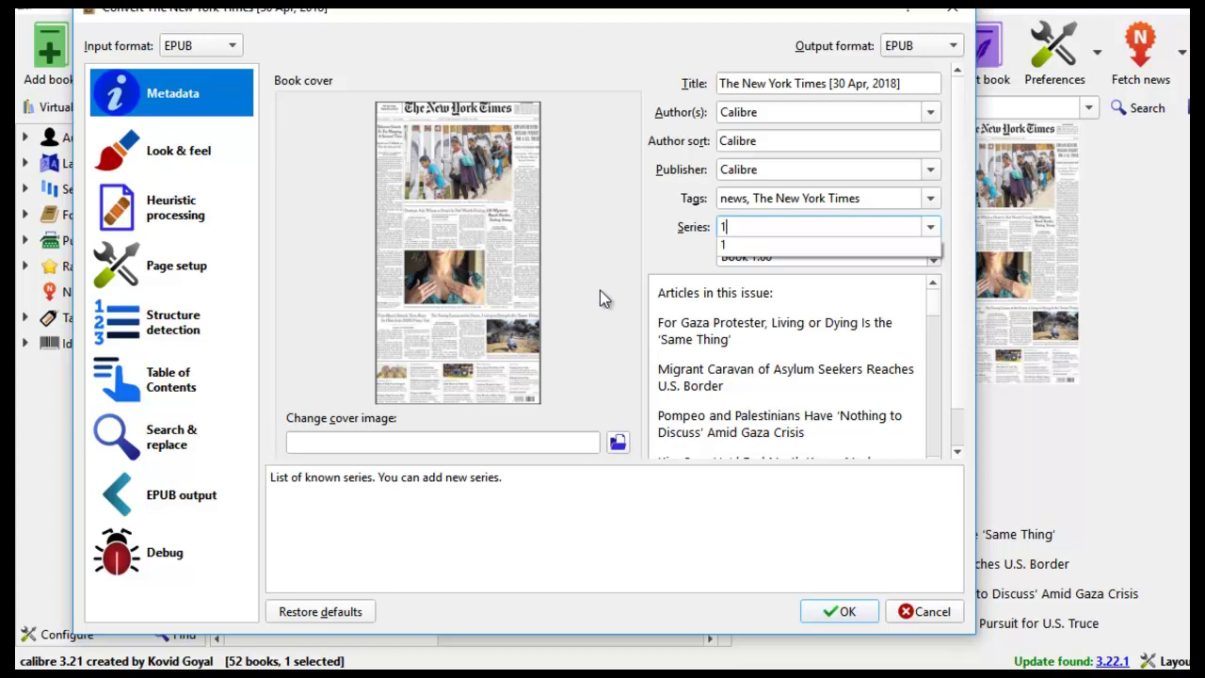
# - View the Table of Contents conversion options for the New York Times issue, close them, and expand its World section in the viewer
pyautogui.click(175, 386)
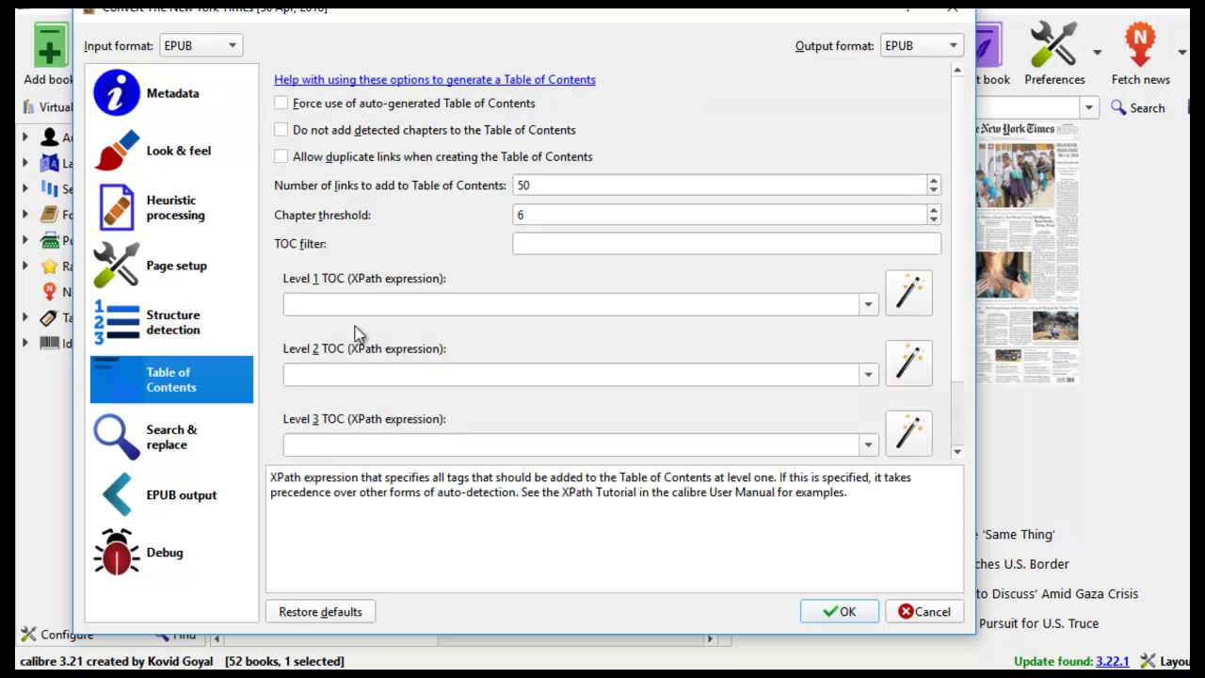
pyautogui.click(957, 13)
pyautogui.click(541, 219)
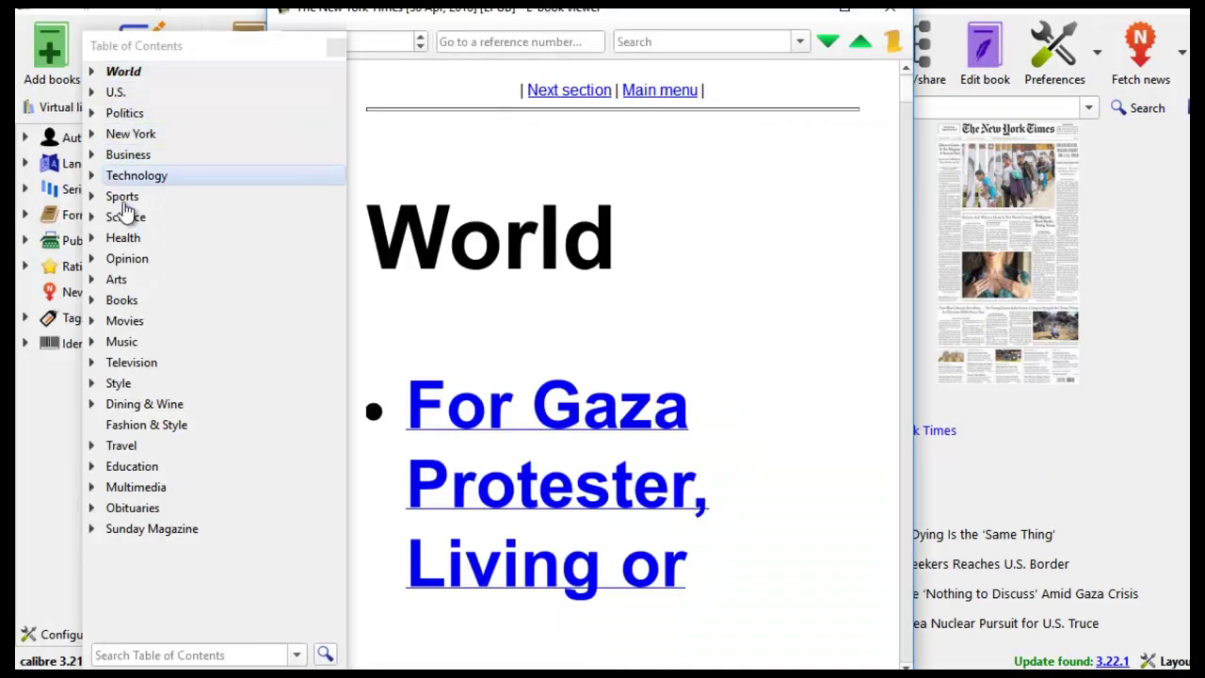
pyautogui.click(132, 74)
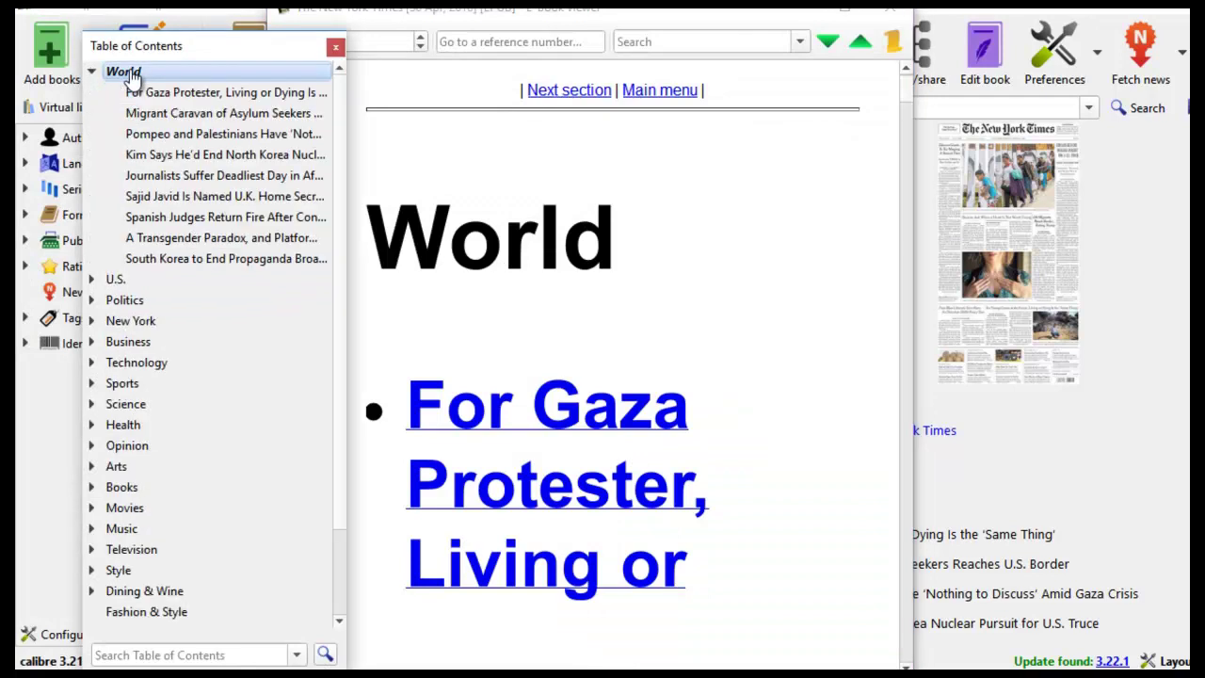